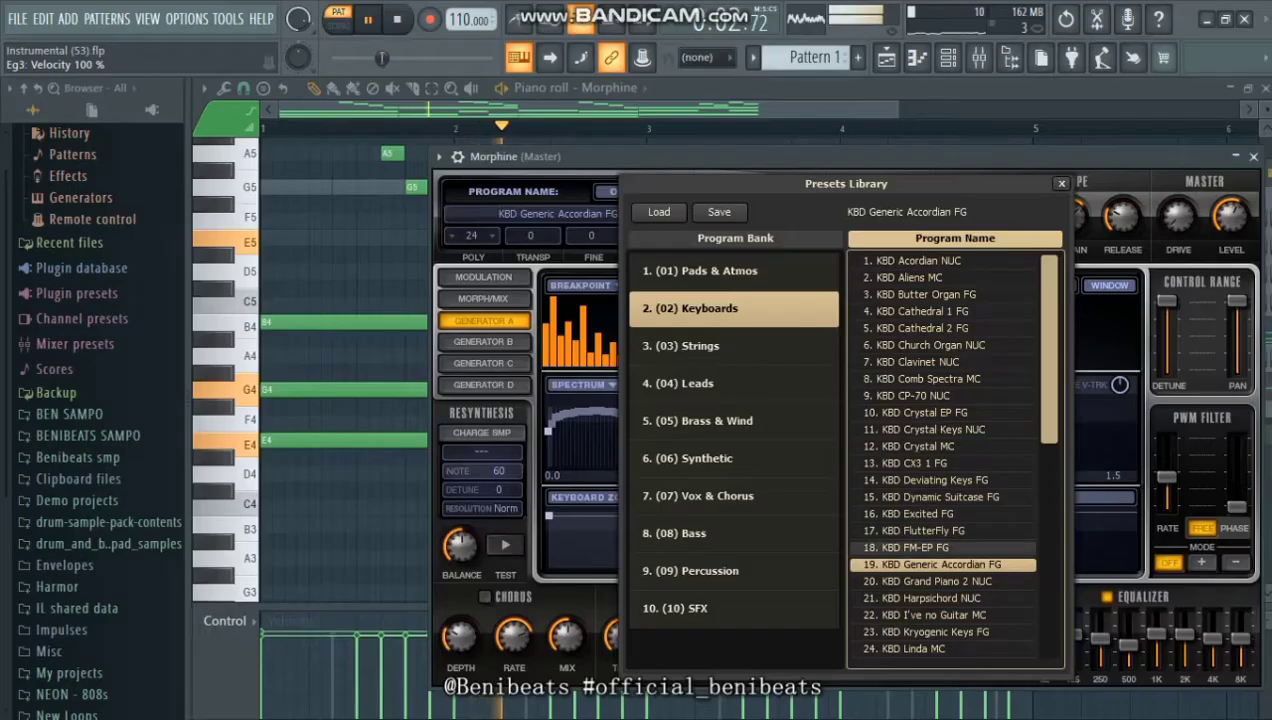
Audition Morphine presets in the Keyboards bank, including KBD FM-EP FG, KBD Harpsichord NUC, KBD I've no Guitar MC, KBD Kryogenic Keys FG and KBD Linda MC.
click(915, 548)
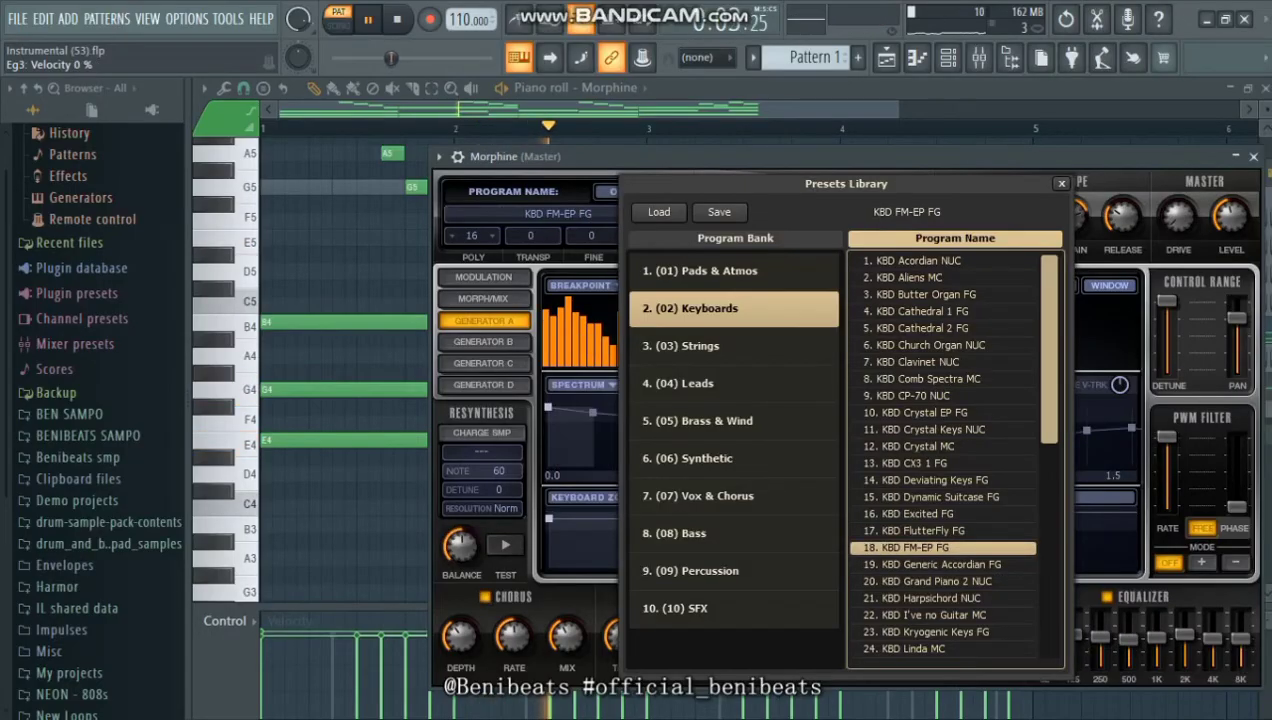
click(923, 531)
click(925, 598)
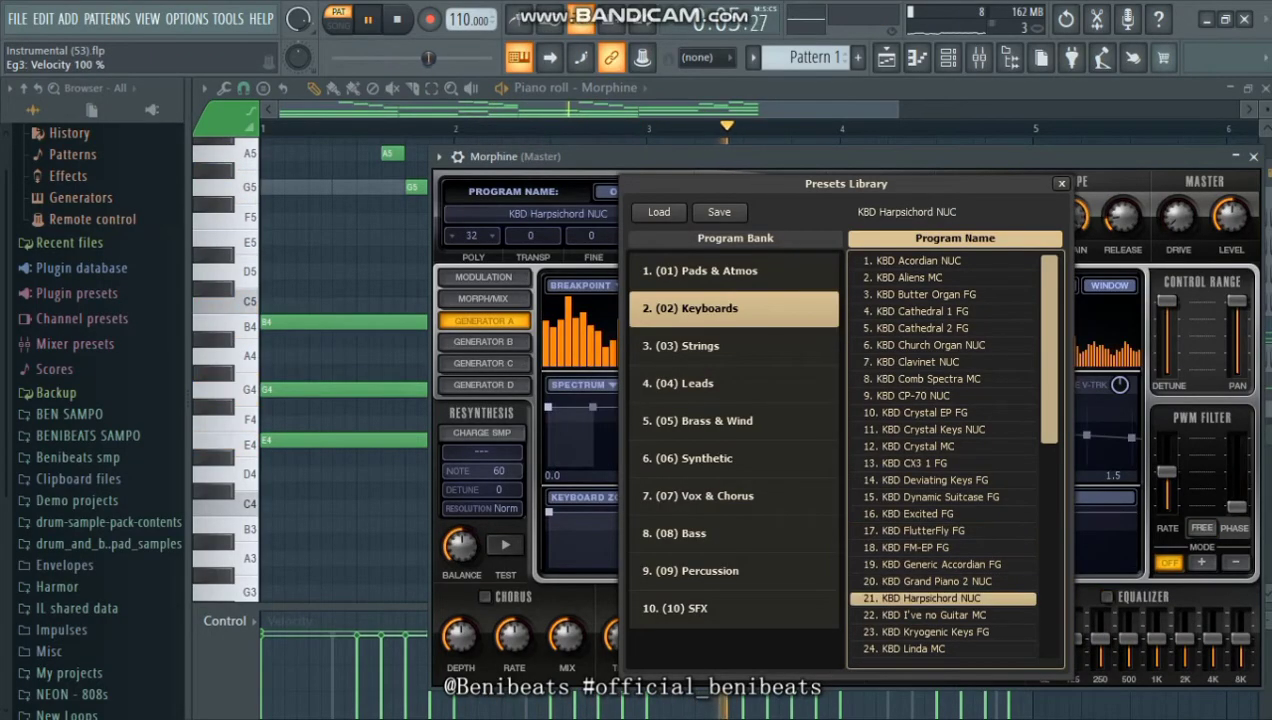
click(925, 615)
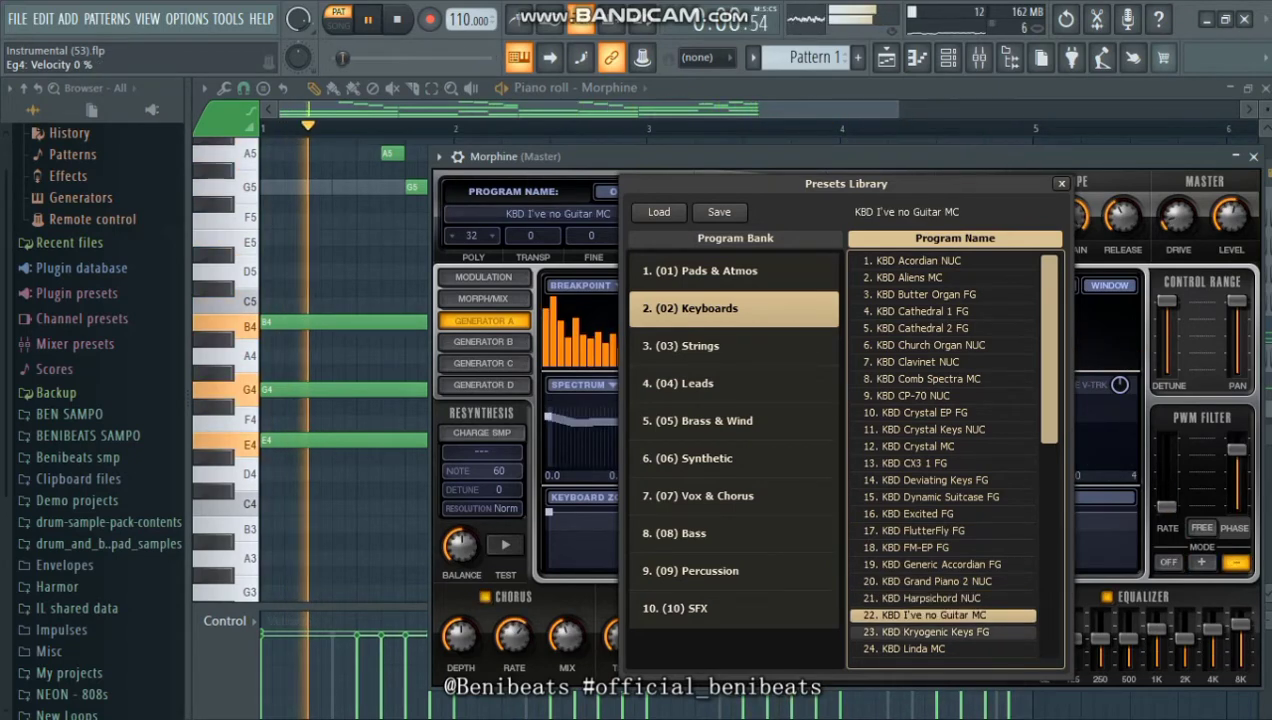
click(925, 632)
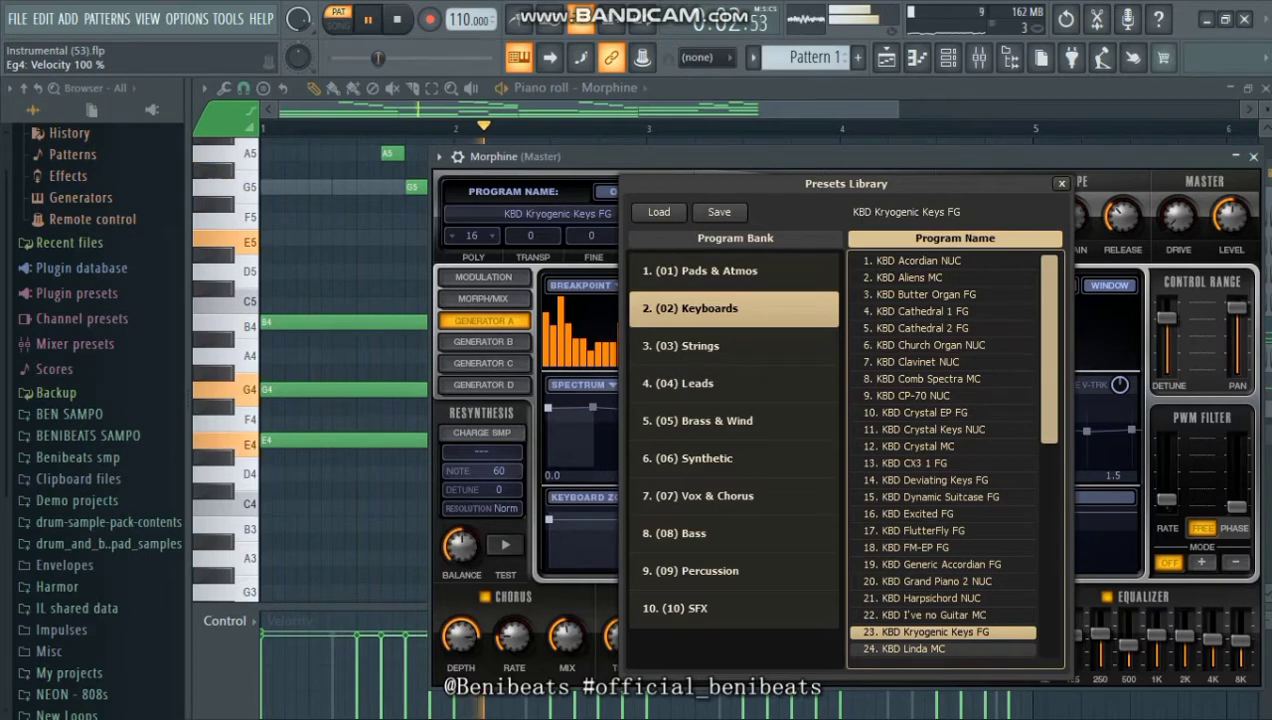
click(925, 649)
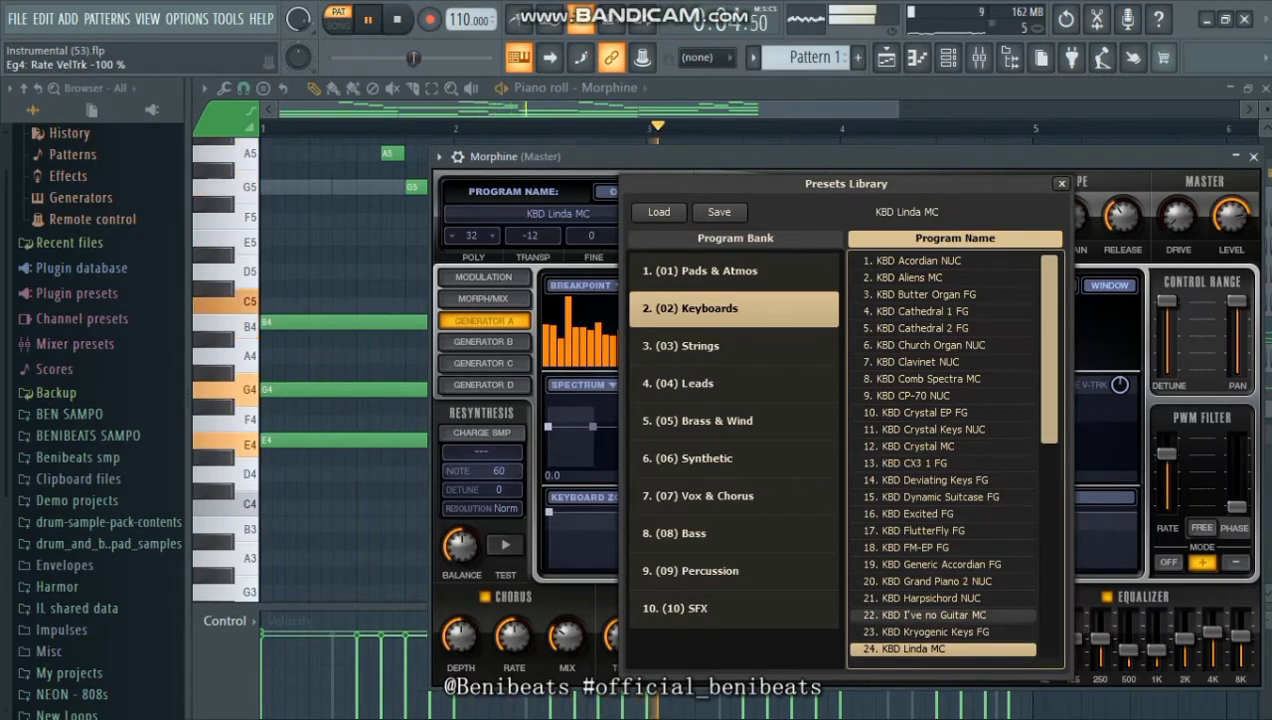
Load the KBD Pianorhodes NUC preset from the Keyboards bank and close the presets library.
scroll(940, 410, down, 3)
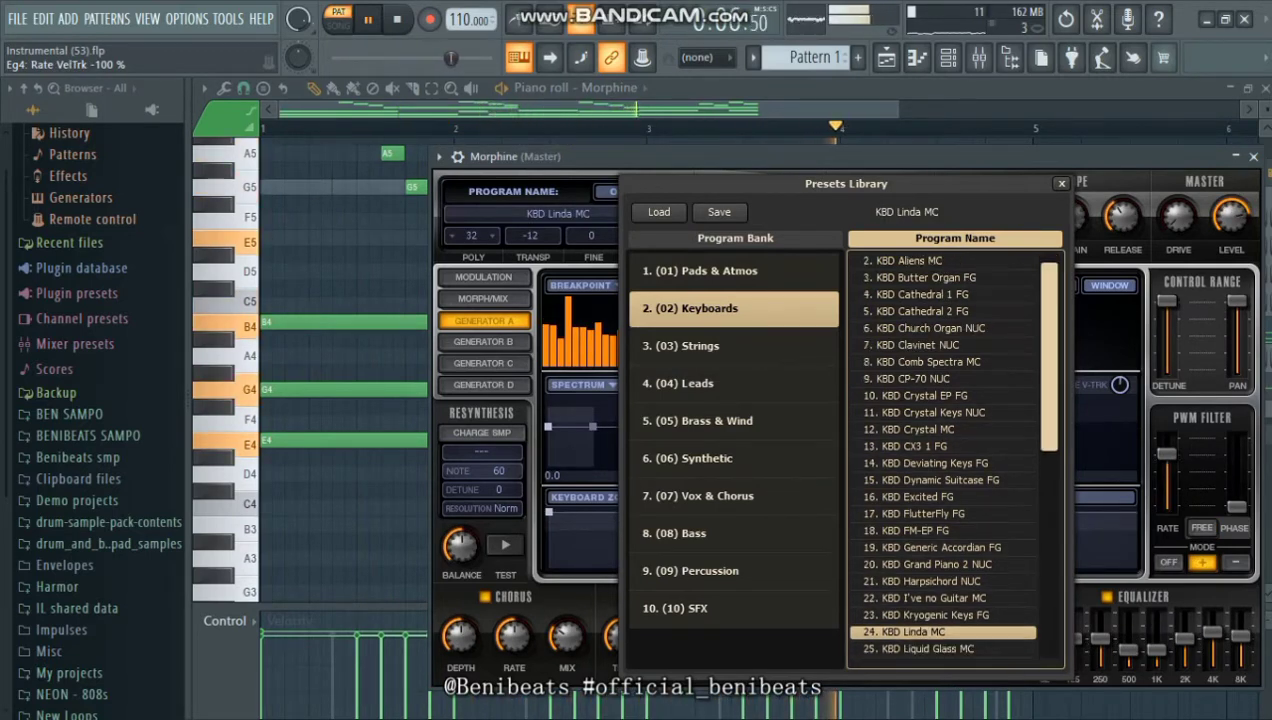
scroll(940, 400, down, 2)
click(925, 547)
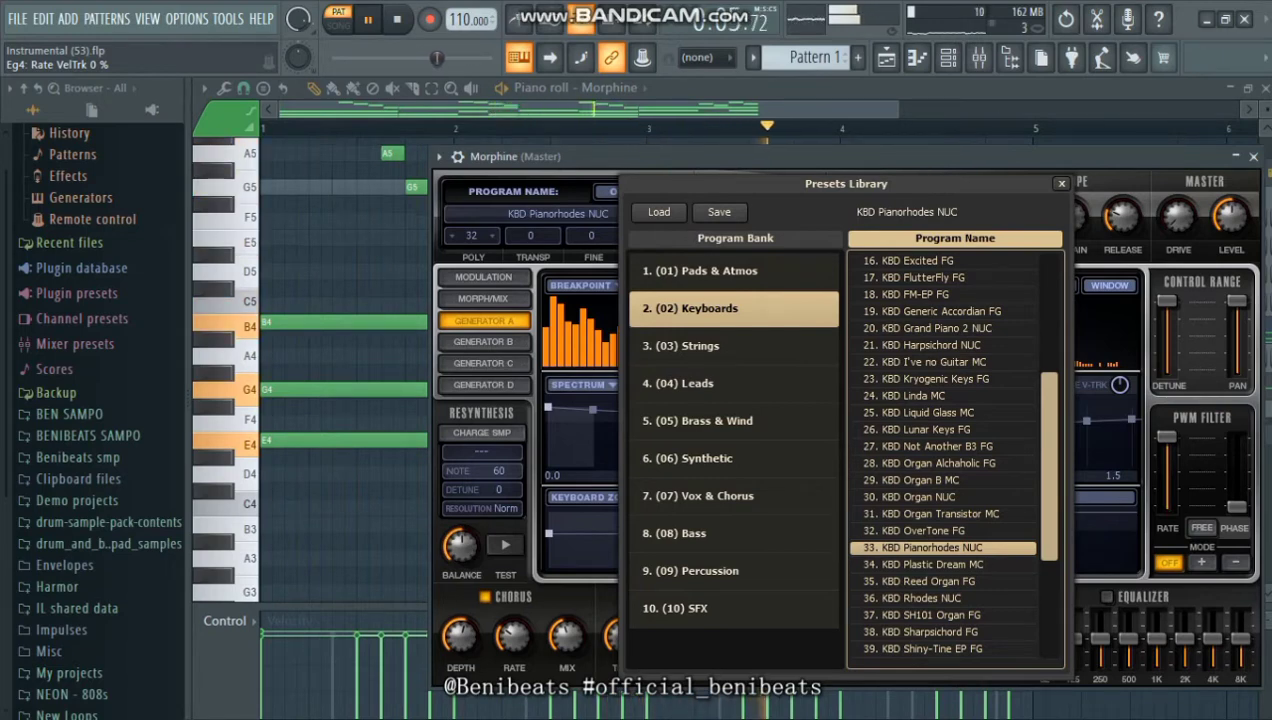
click(1062, 184)
Set Morphine's reverb mix to 25 % and close the synth window.
drag(997, 636, 997, 652)
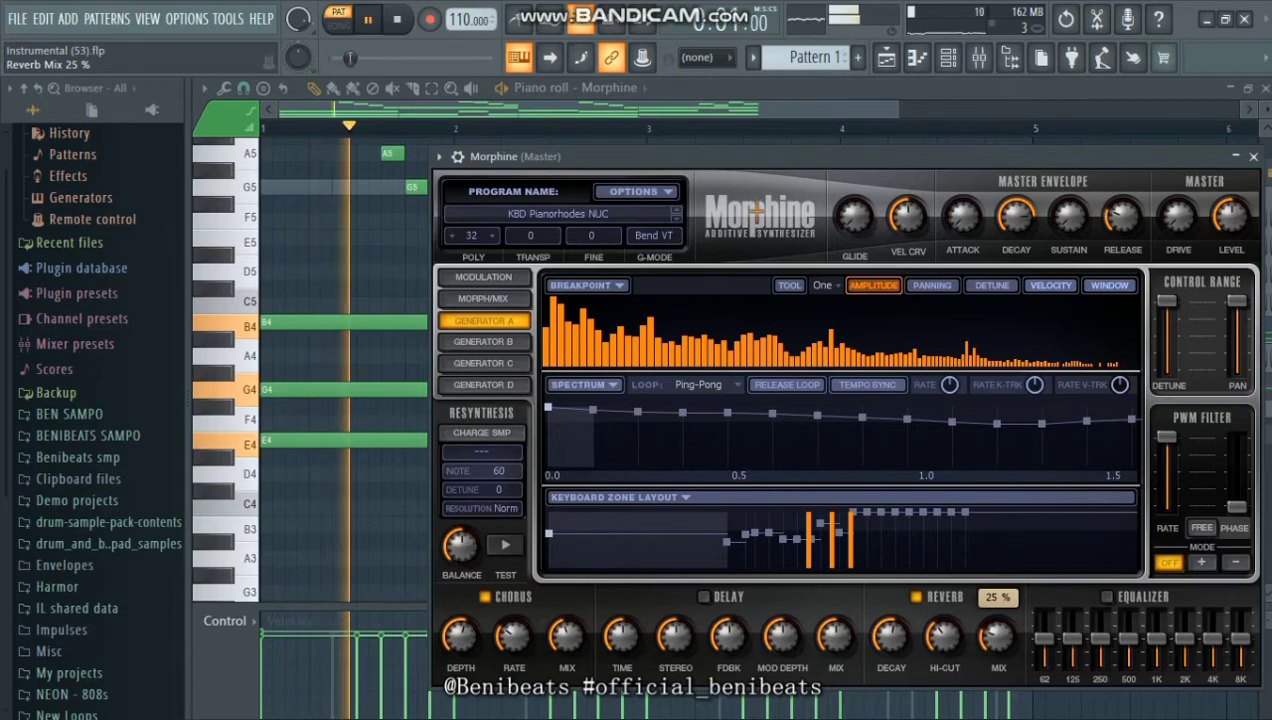
click(1253, 157)
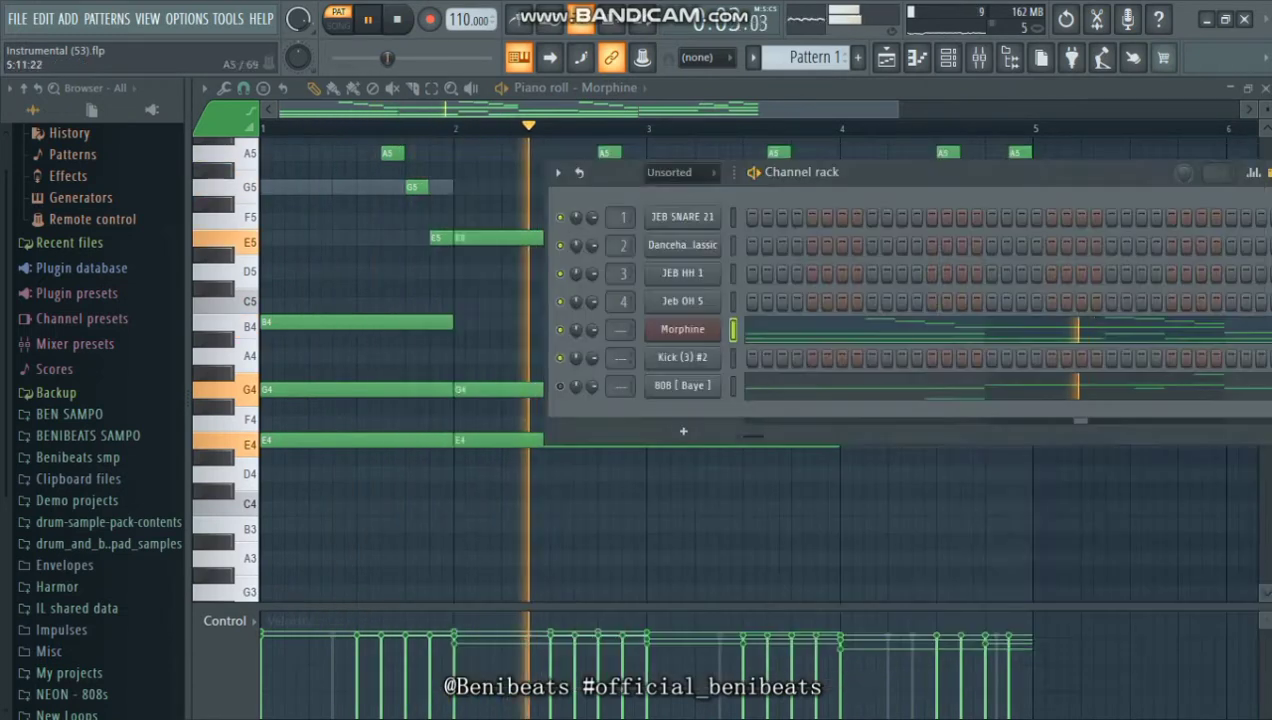
Review the Morphine chord and melody notes in the piano roll, and clear the view back to the playlist.
key(F6)
scroll(770, 110, down, 1)
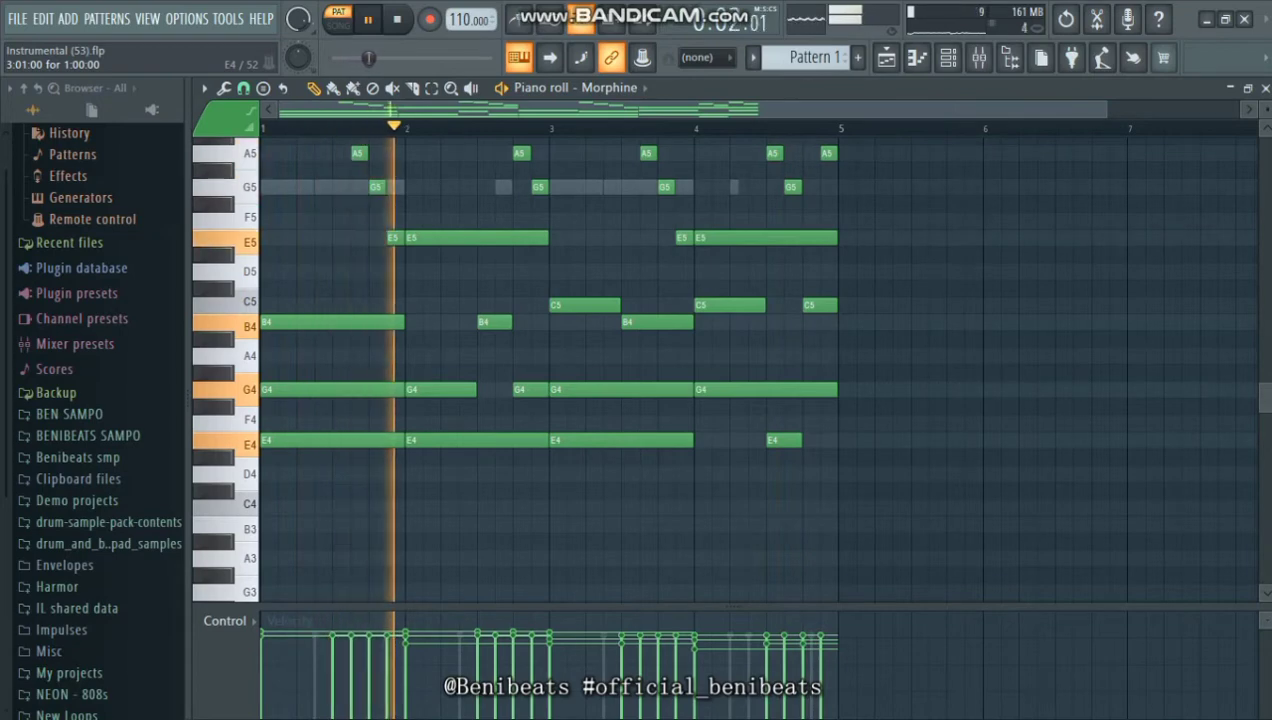
mouse_move(691, 440)
mouse_down()
mouse_move(638, 440)
mouse_move(691, 440)
mouse_up()
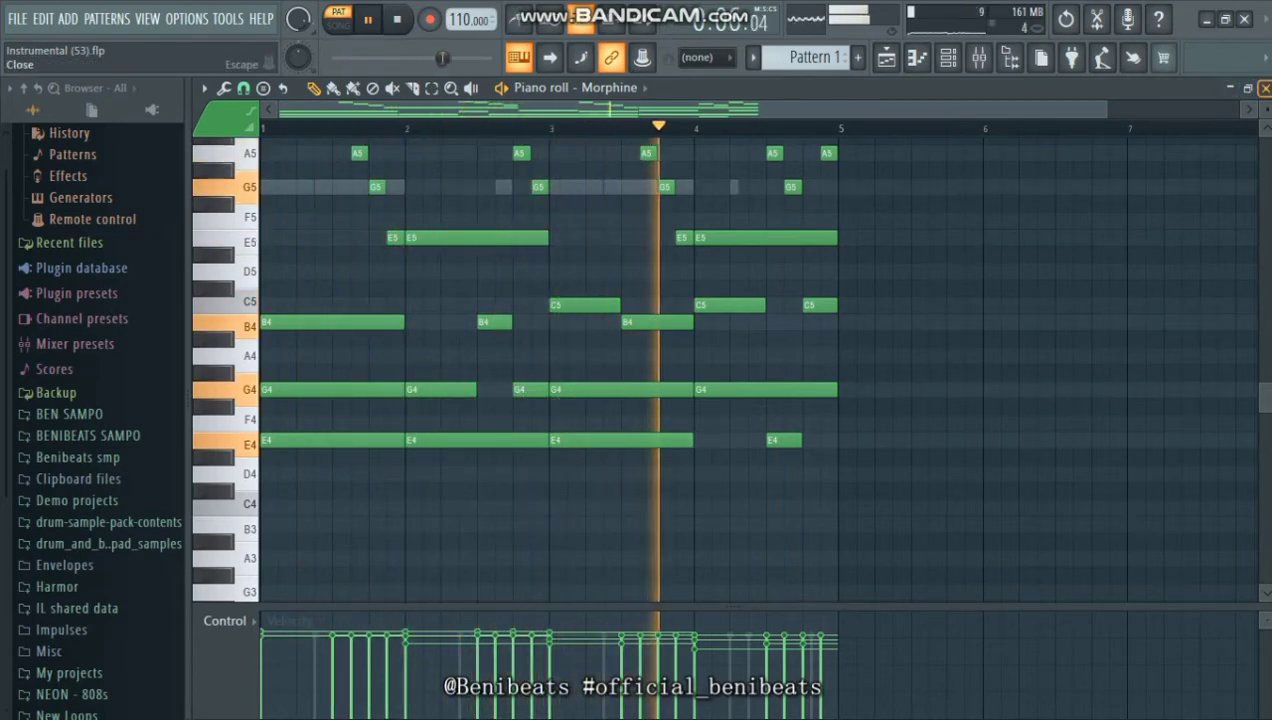
key(Escape)
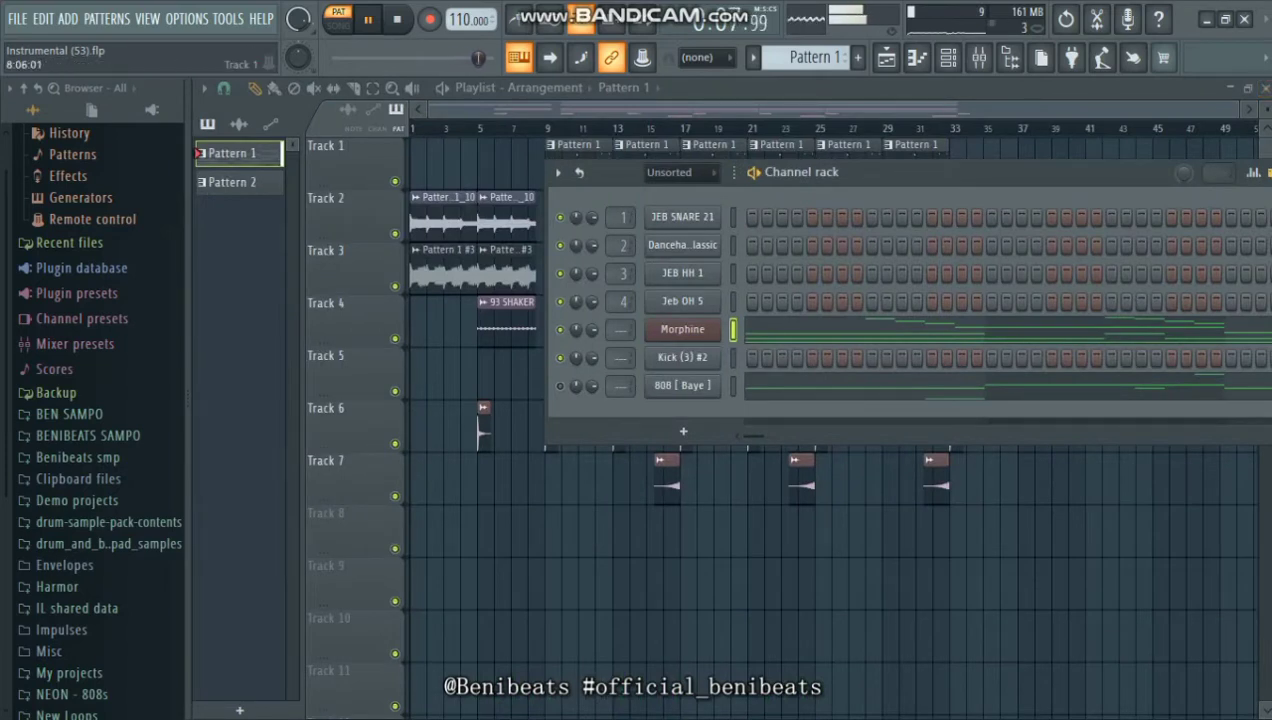
key(Escape)
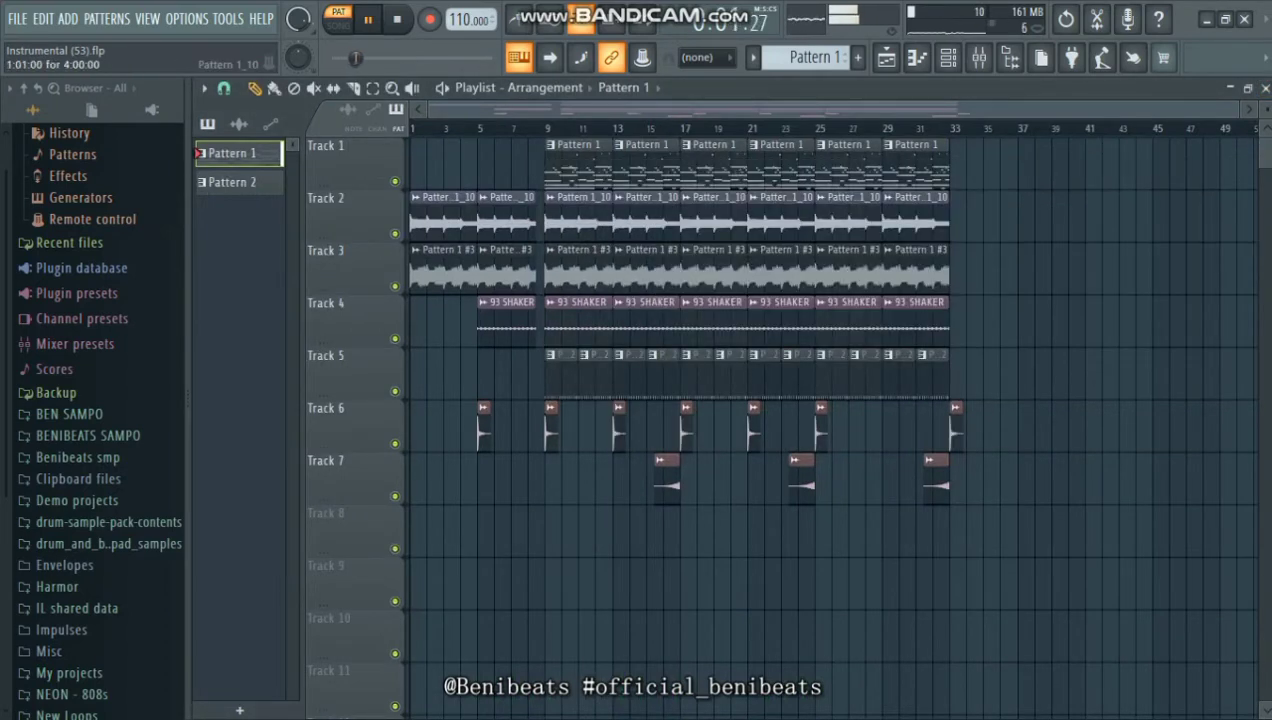
Delete all audio clips on Tracks 2 and 3, and place Pattern 1 clips at bars 1 and 5 of Track 2.
right_click(427, 219)
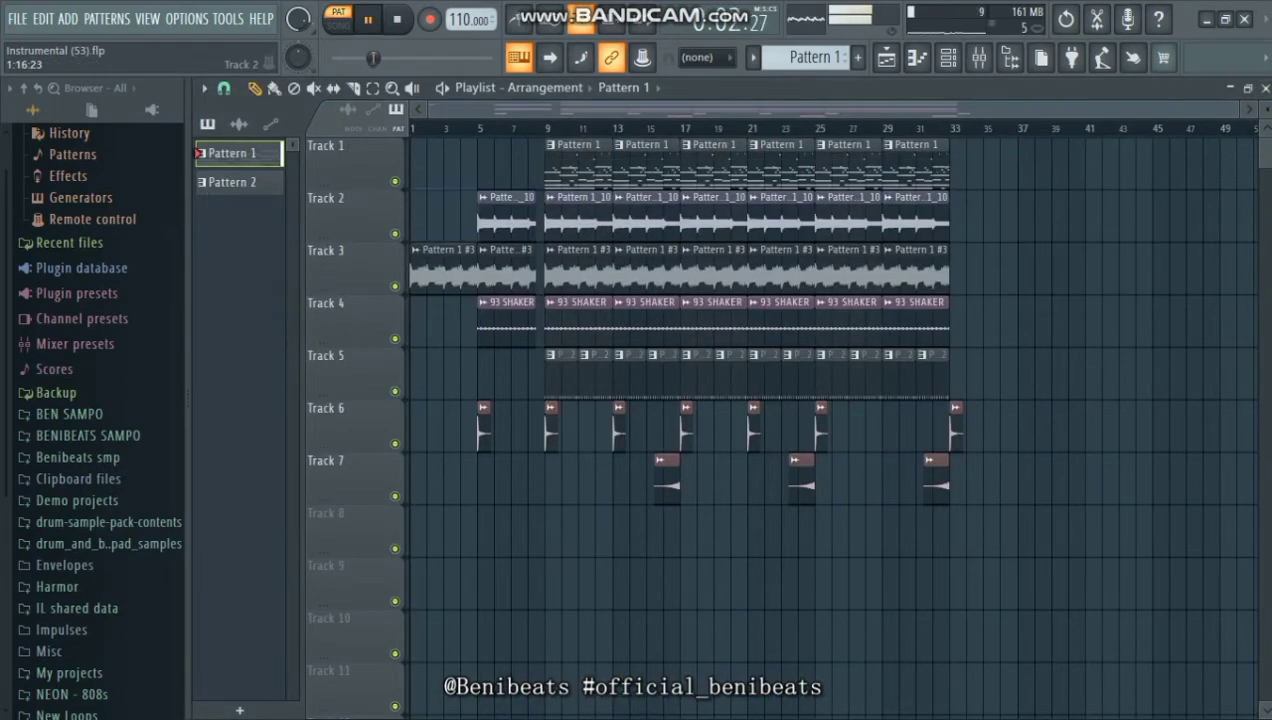
right_click(505, 218)
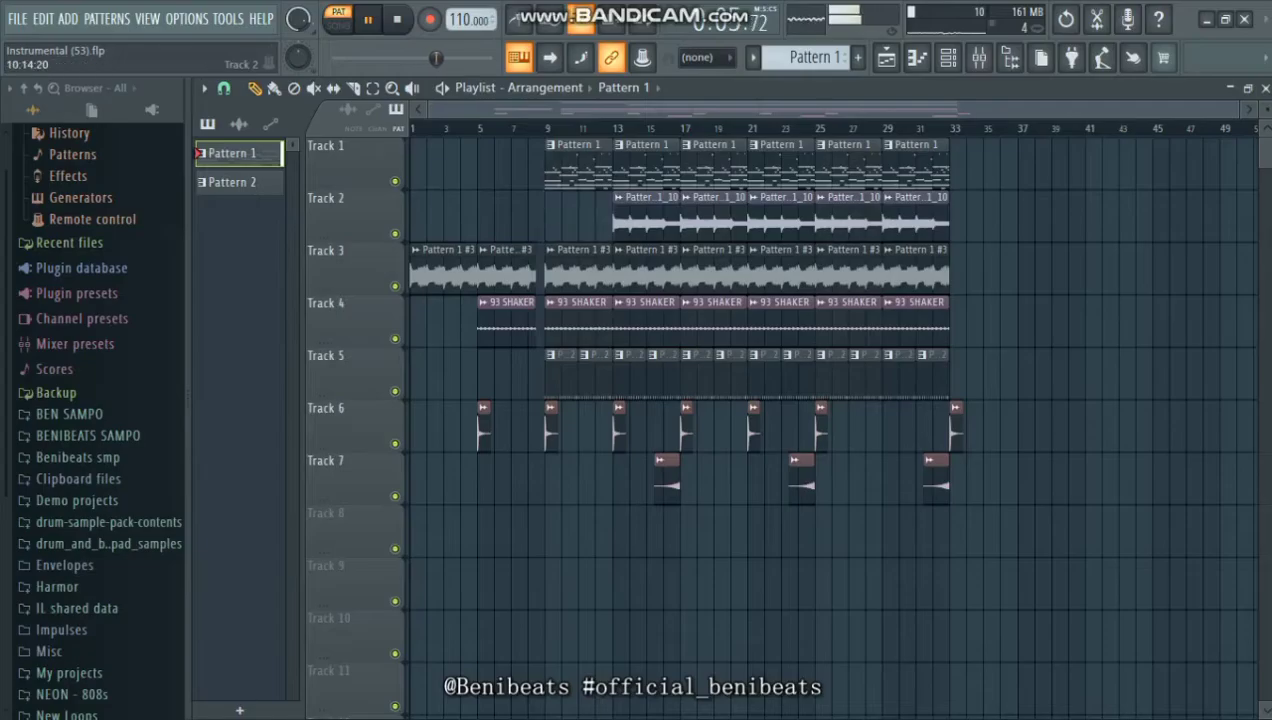
drag(972, 191, 437, 291)
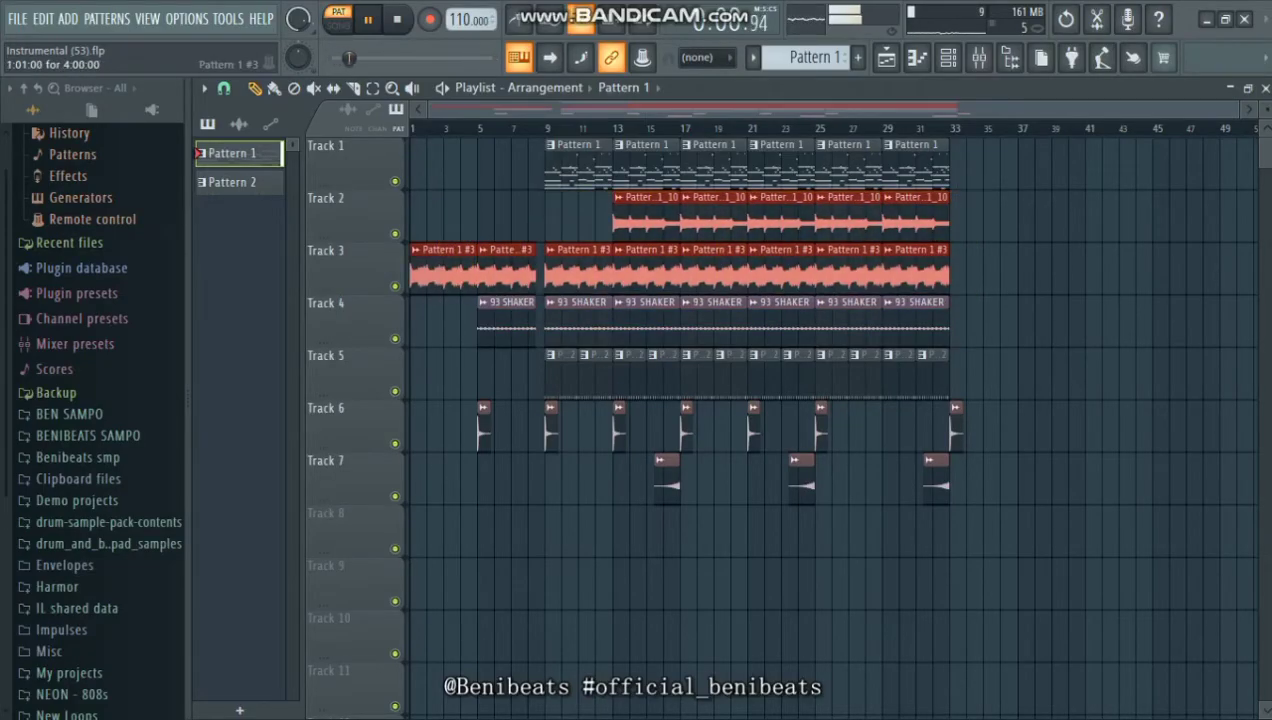
key(Delete)
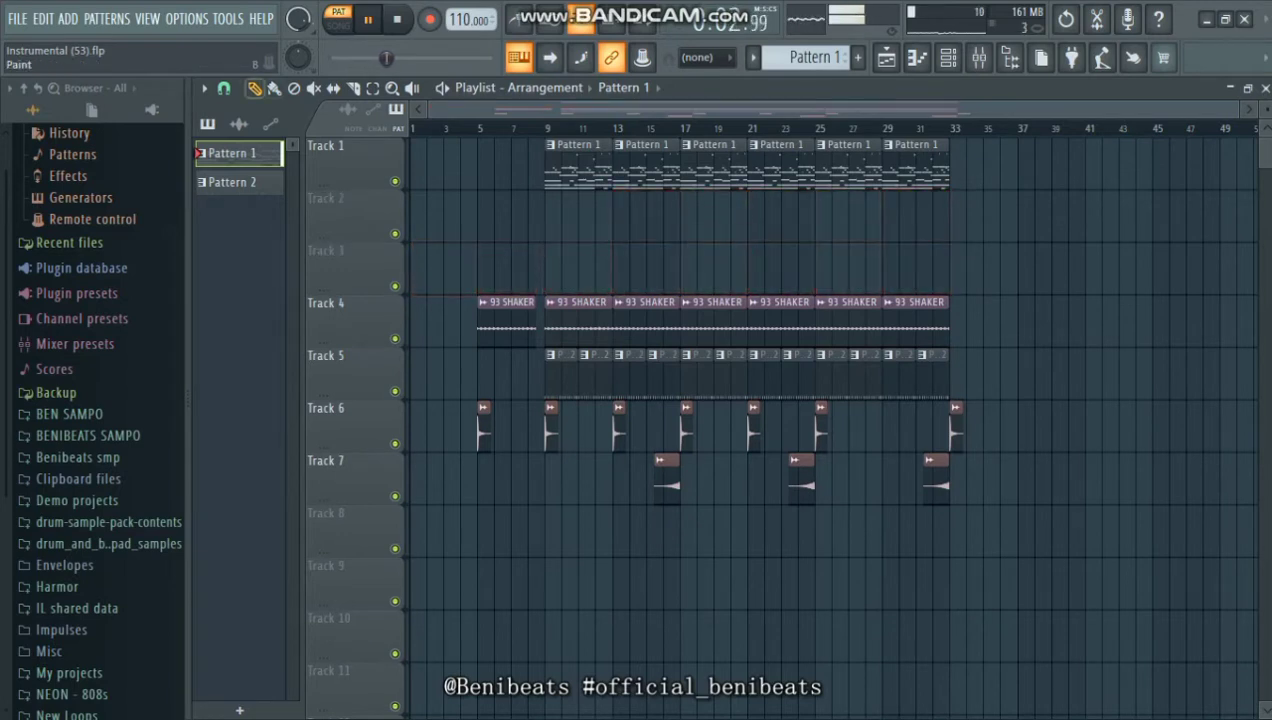
click(419, 216)
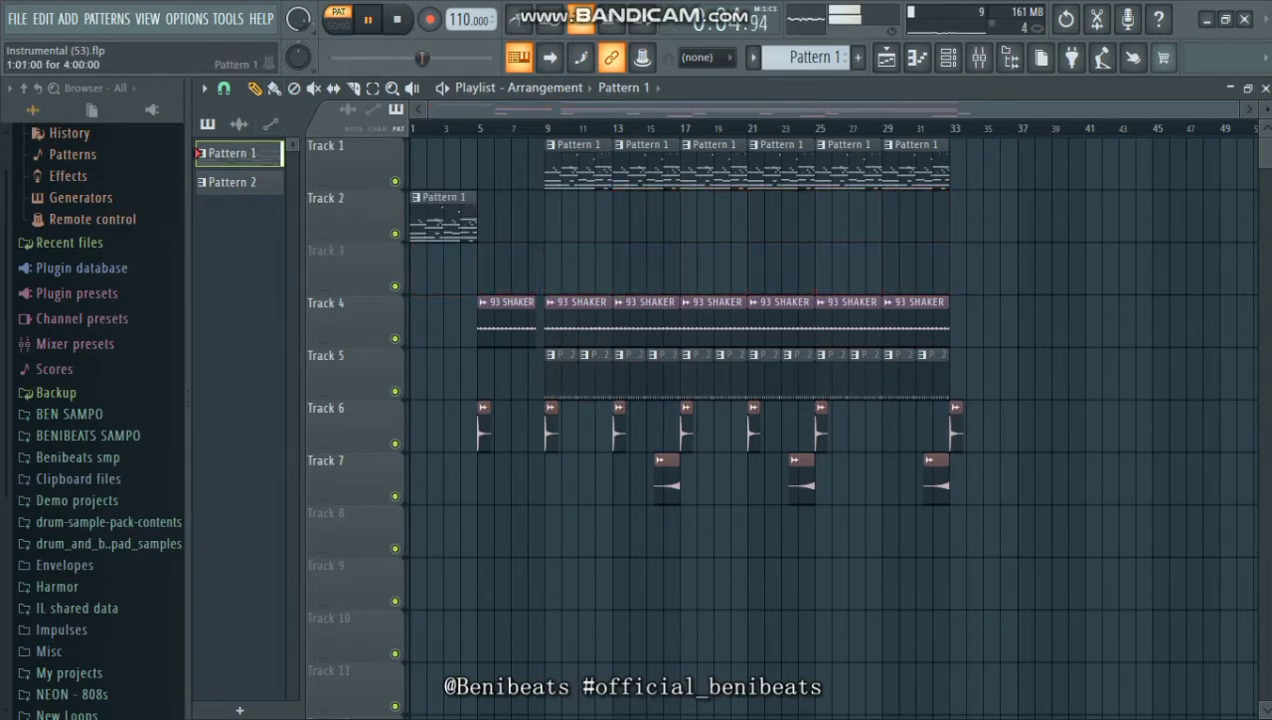
click(492, 216)
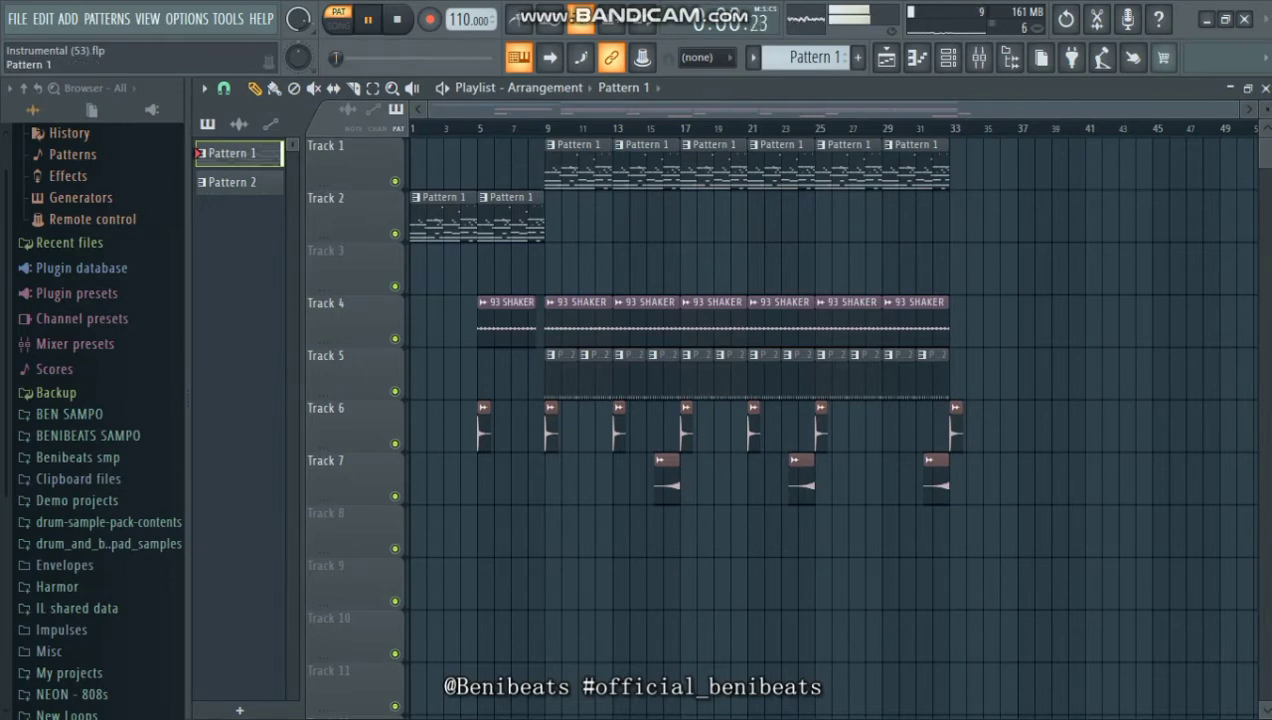
Quick render Pattern 1 as an audio clip with playback stopped.
right_click(262, 157)
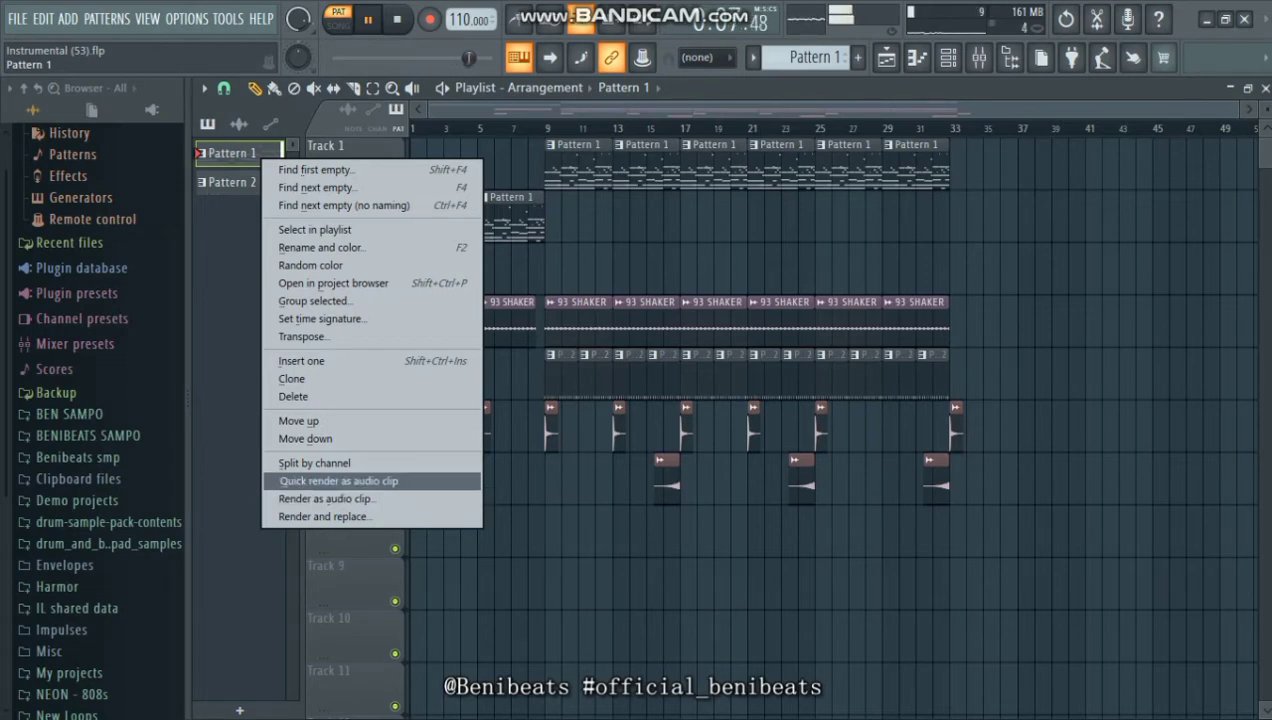
key(Escape)
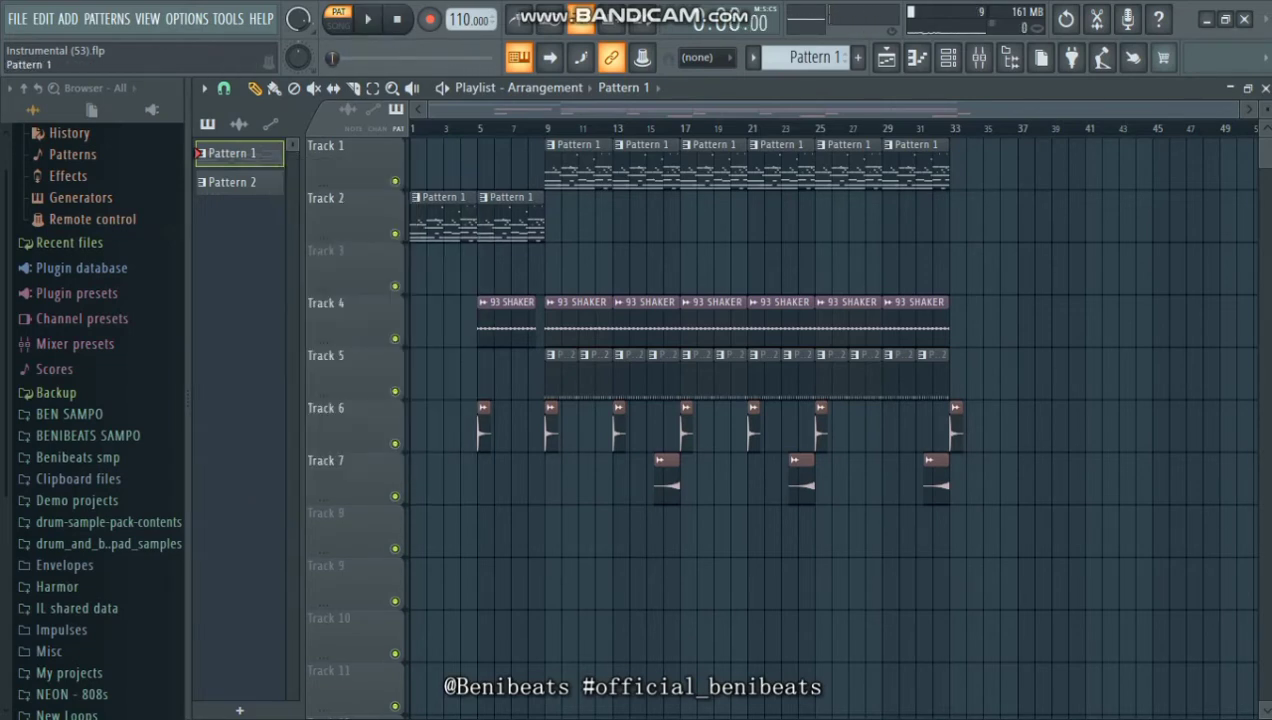
right_click(245, 158)
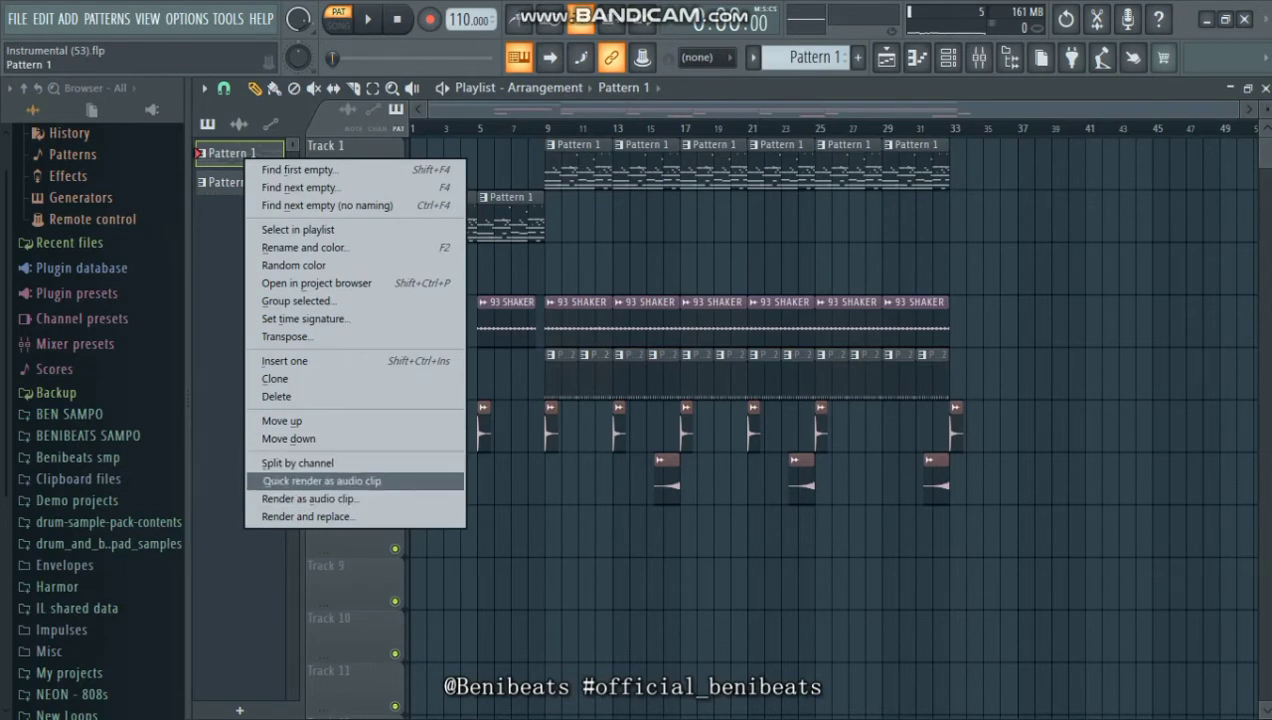
click(322, 481)
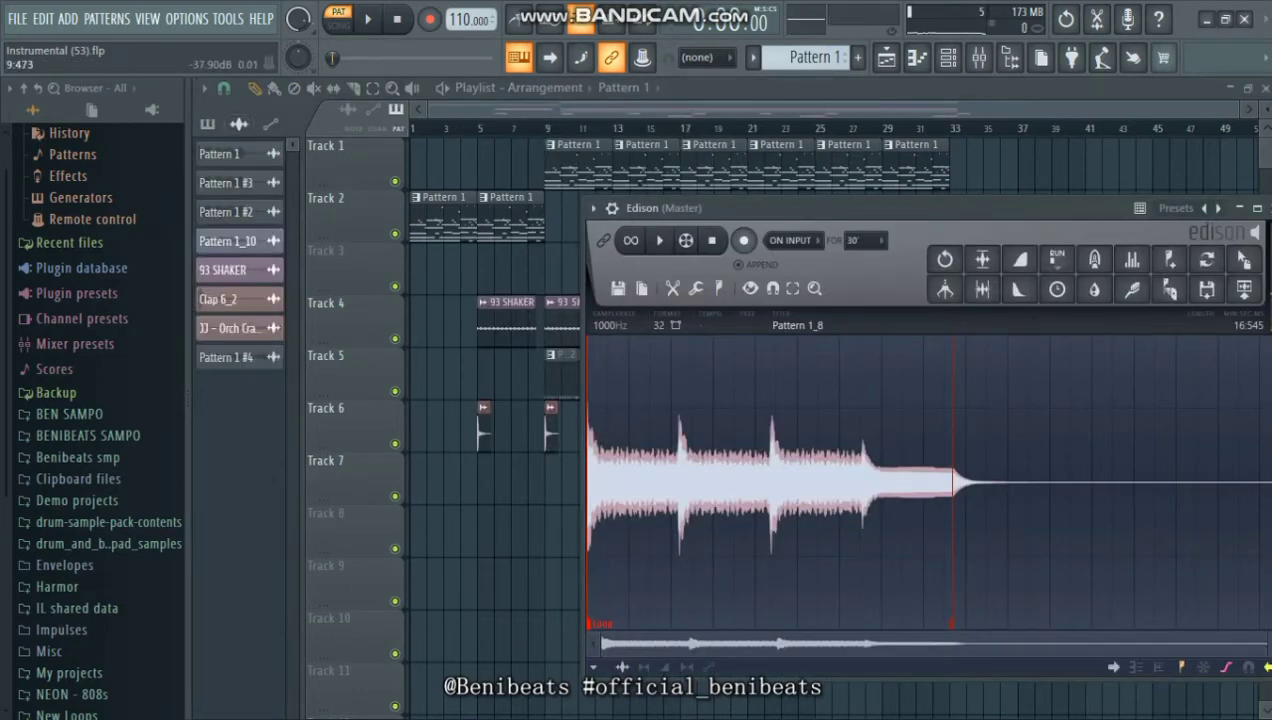
Play back the rendered Pattern 1 audio in Edison, and close Edison and the mixer.
click(659, 240)
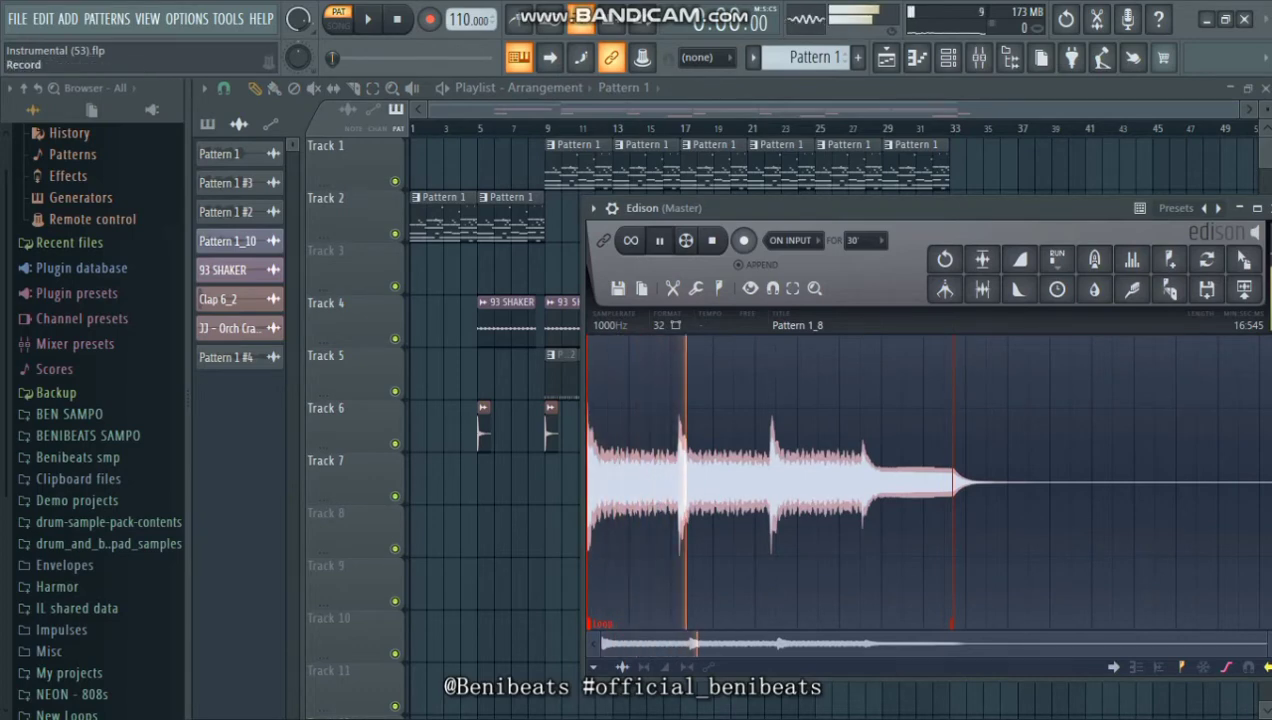
drag(765, 208, 696, 260)
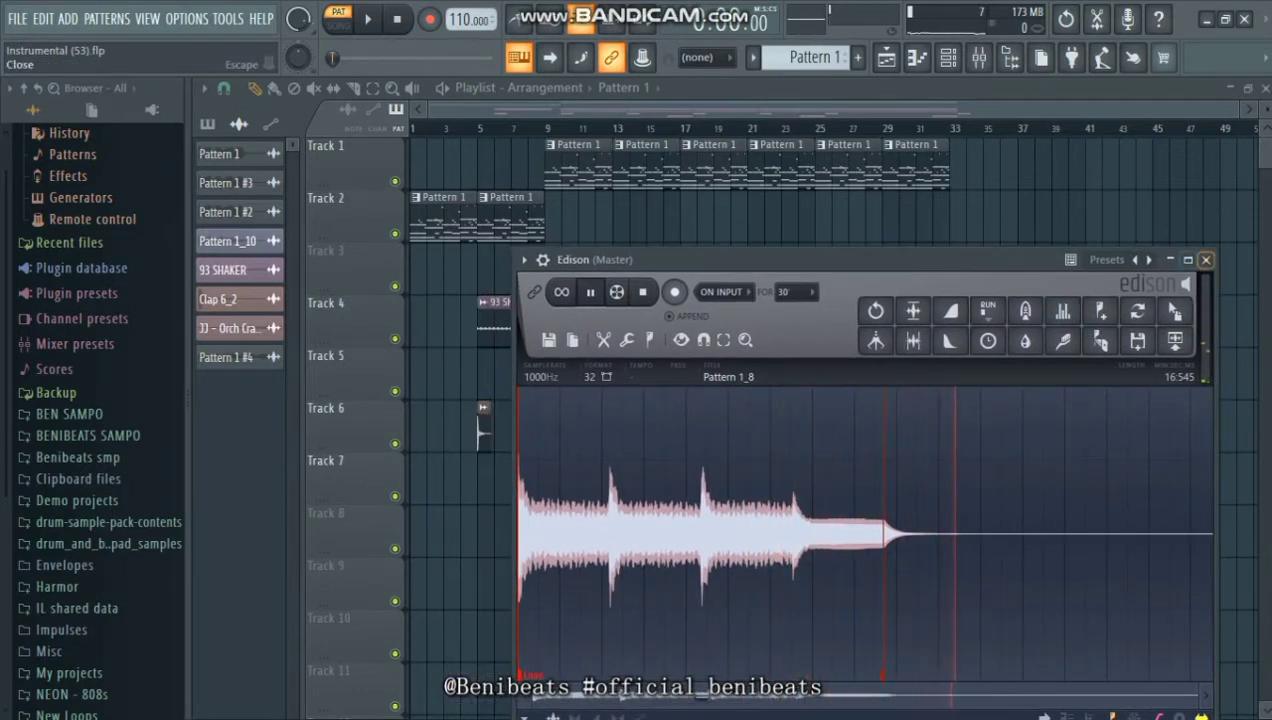
click(1205, 259)
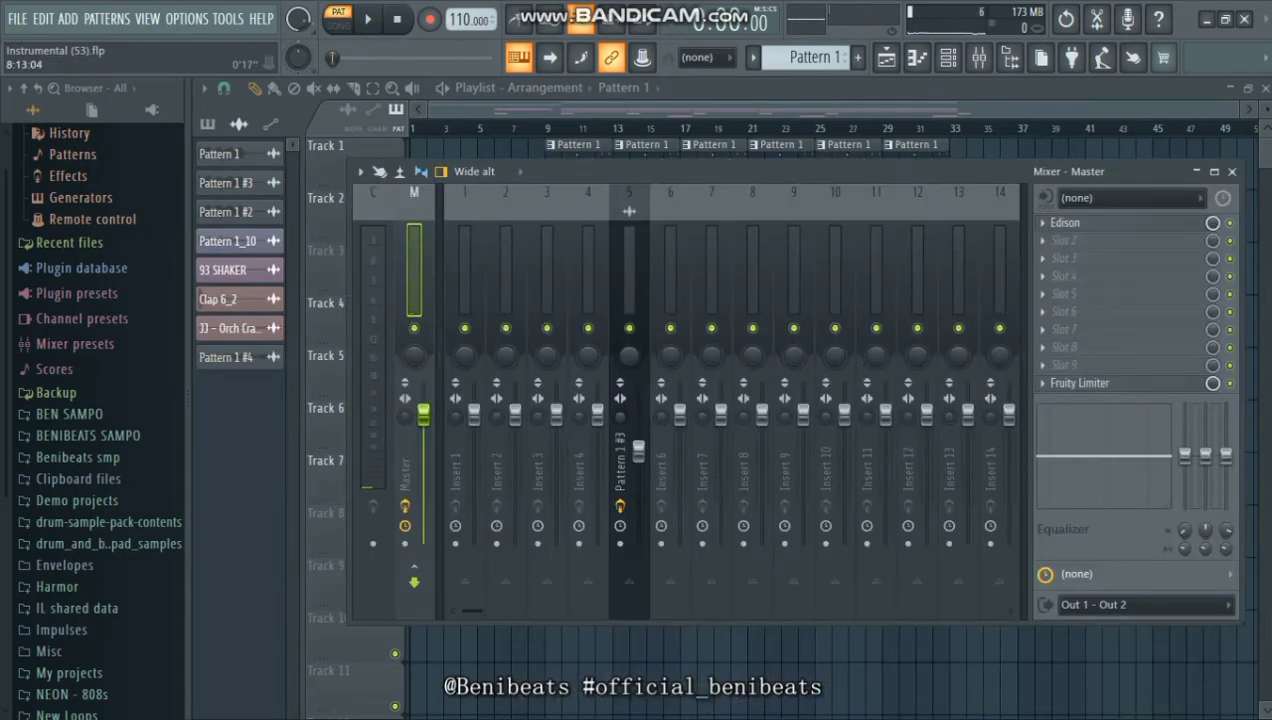
key(F9)
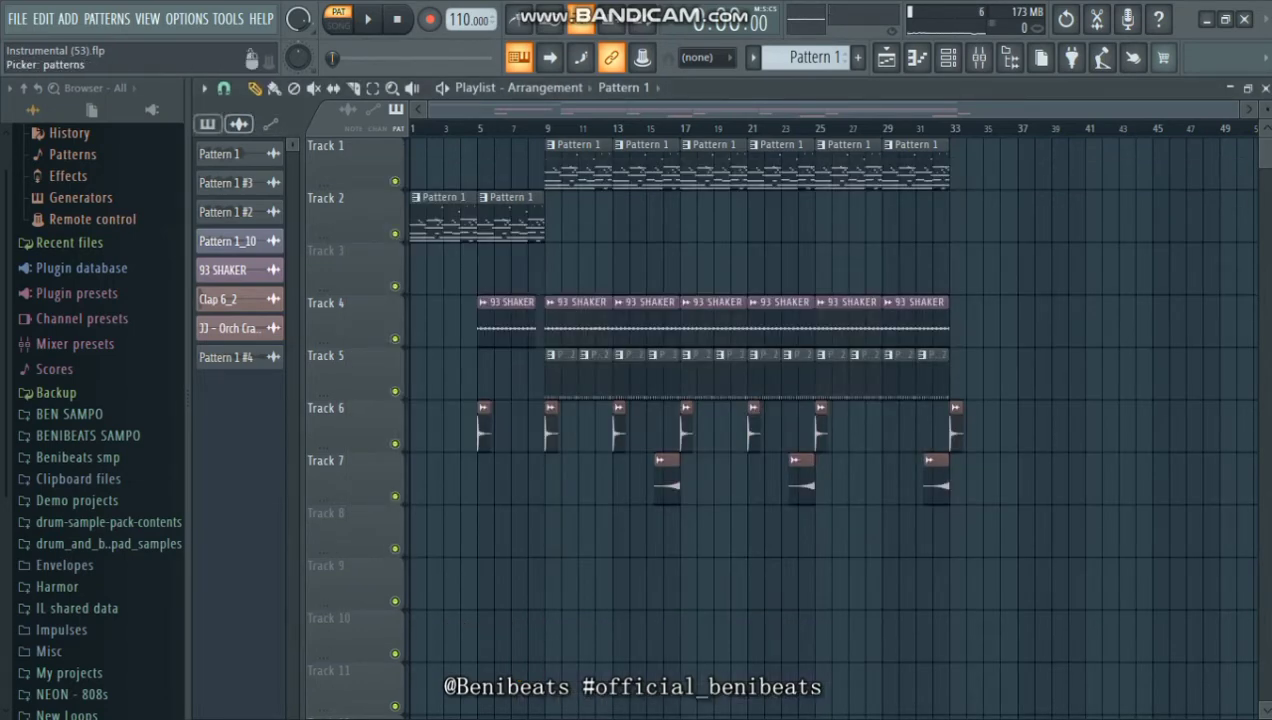
Delete the audio clips Pattern 1, Pattern 1 #3 and Pattern 1 #2 from the project.
click(207, 124)
click(239, 124)
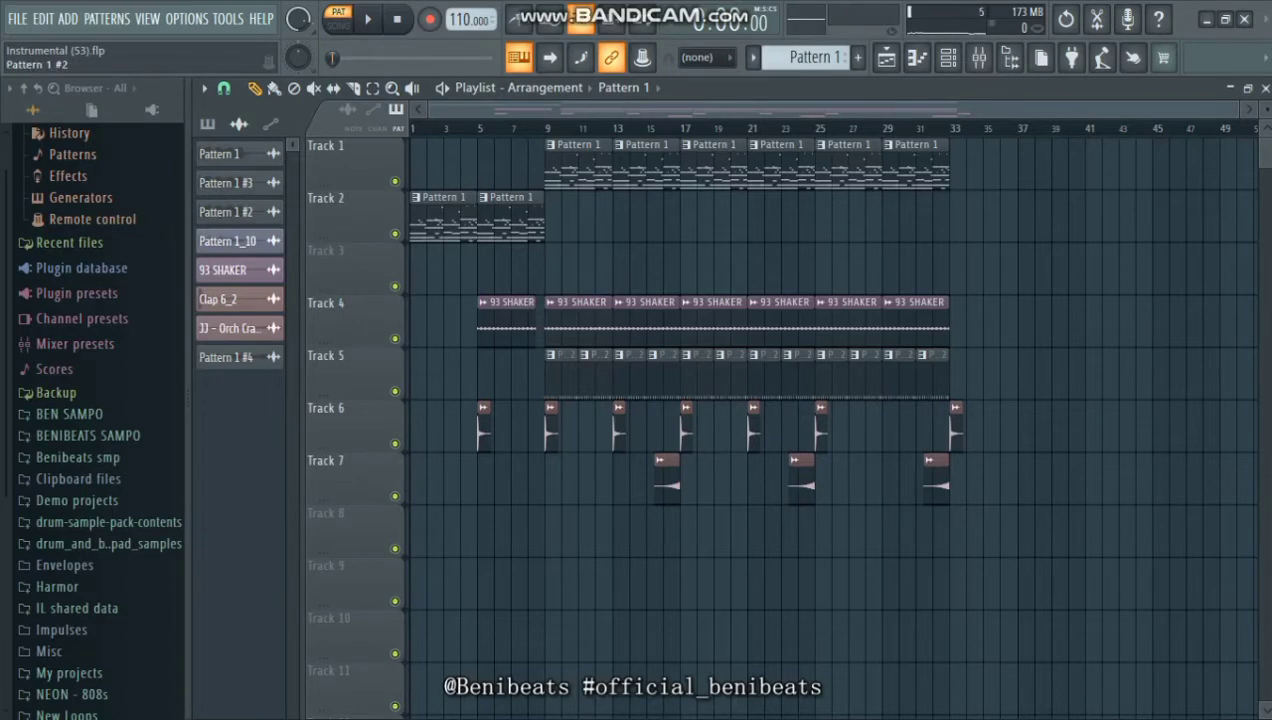
click(225, 211)
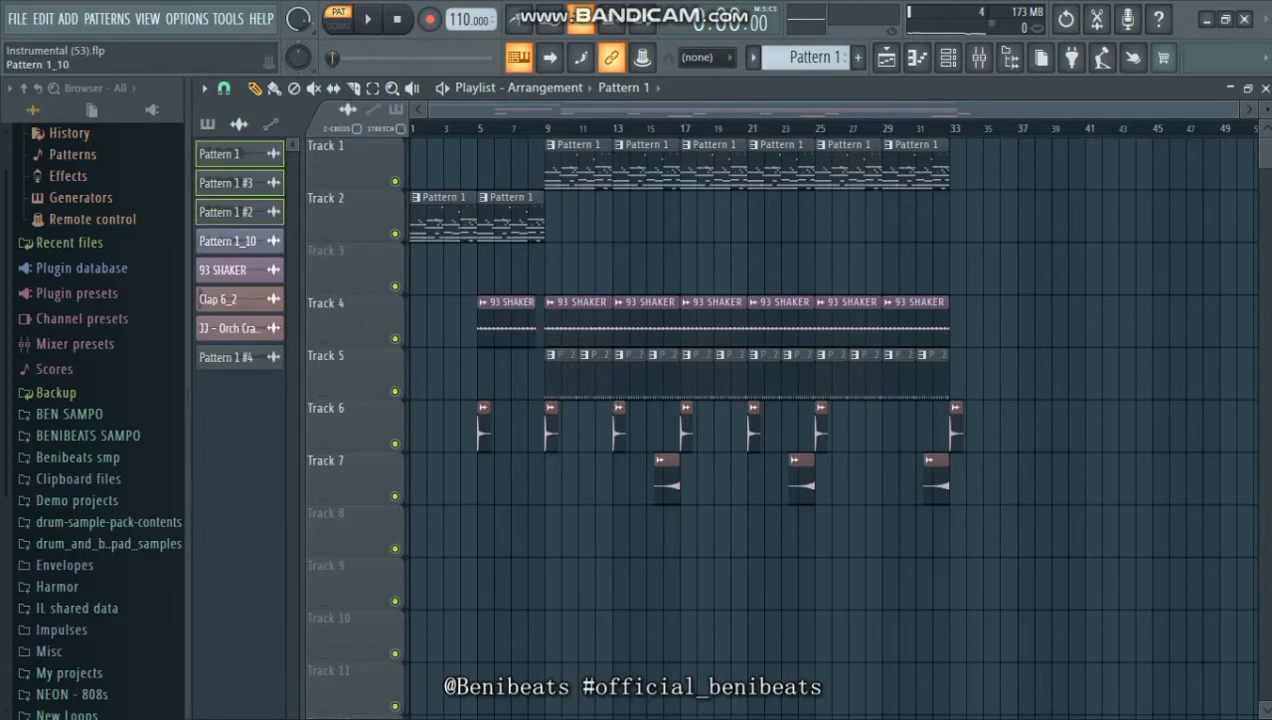
right_click(238, 213)
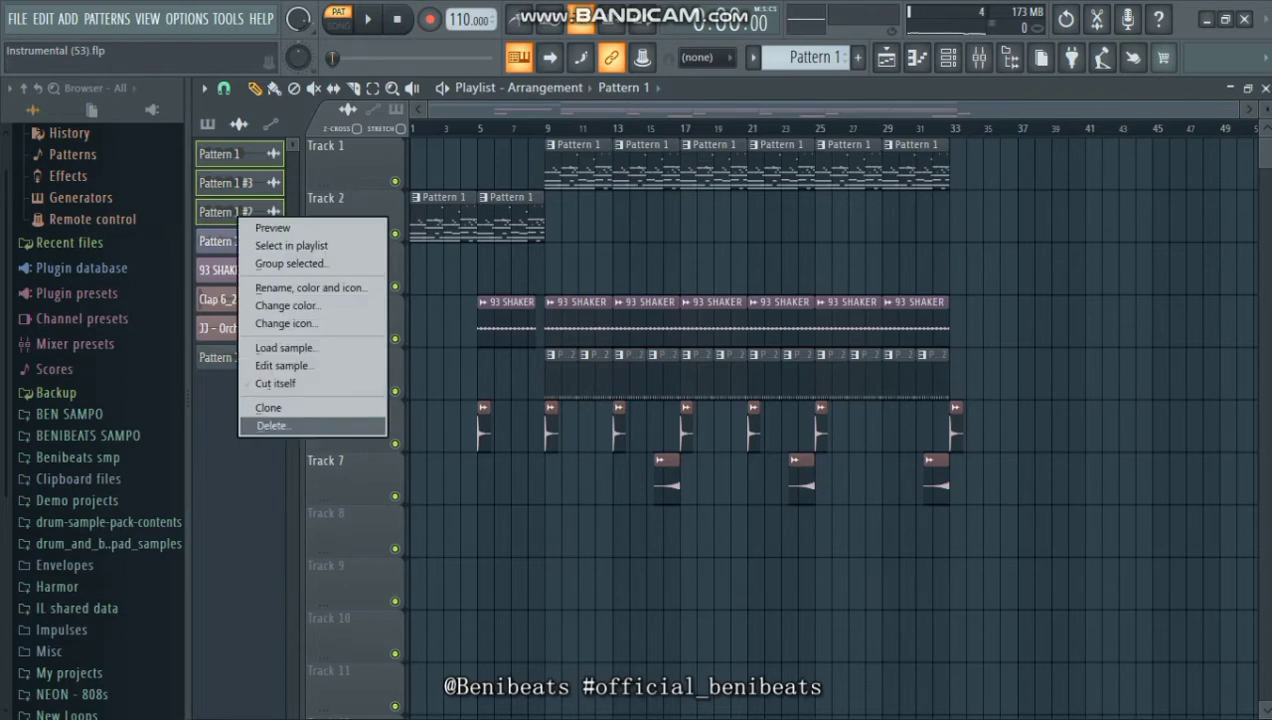
click(271, 425)
key(Return)
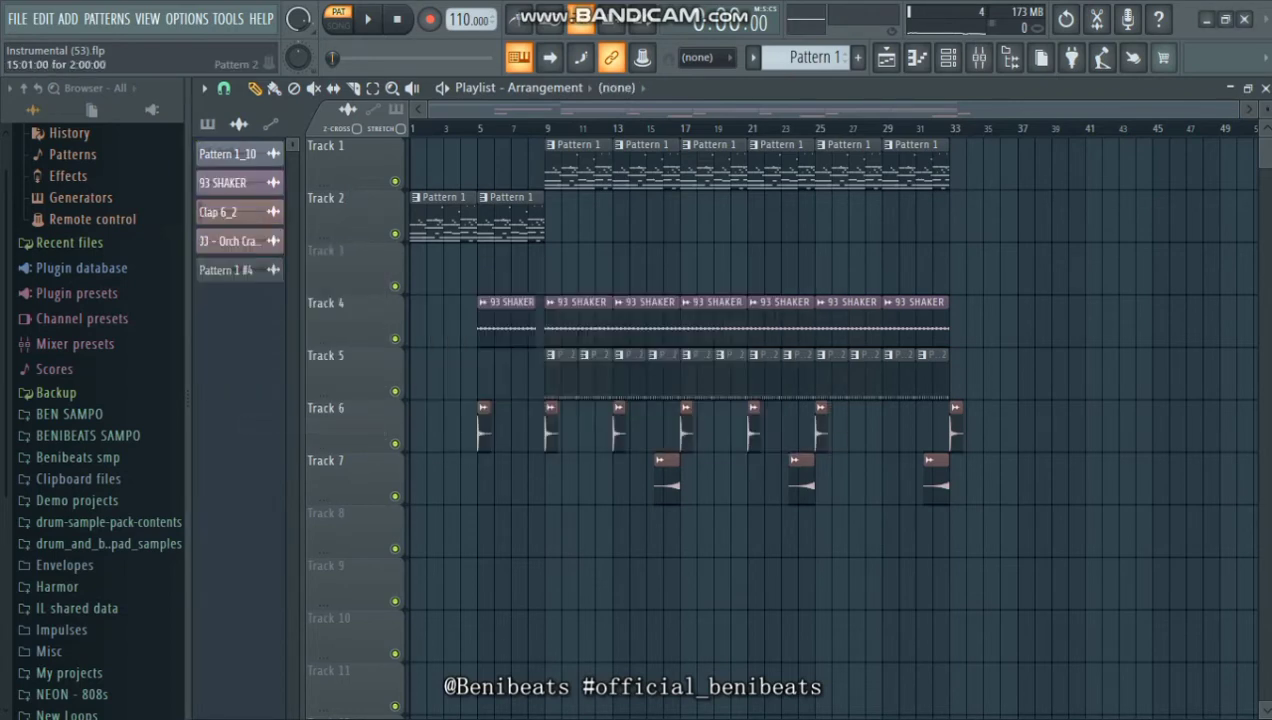
Delete the remaining rendered audio clips Pattern 1 #4 and Pattern 1_10.
right_click(262, 270)
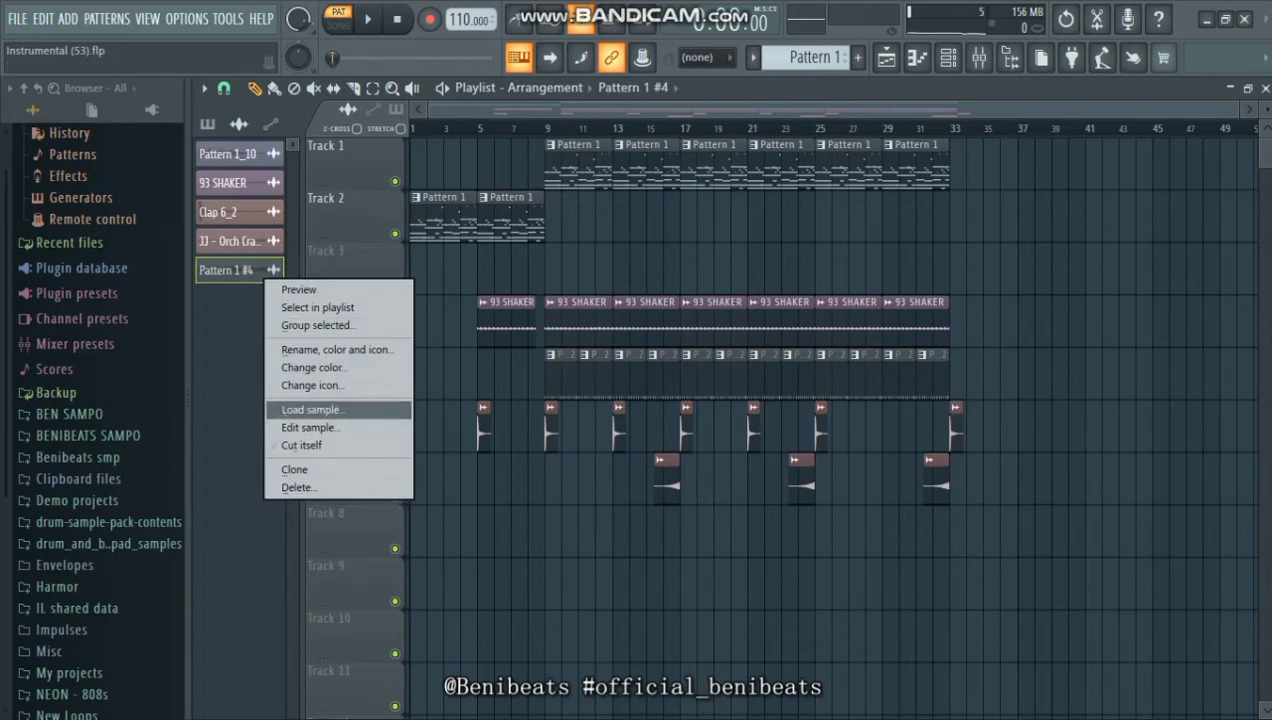
click(297, 487)
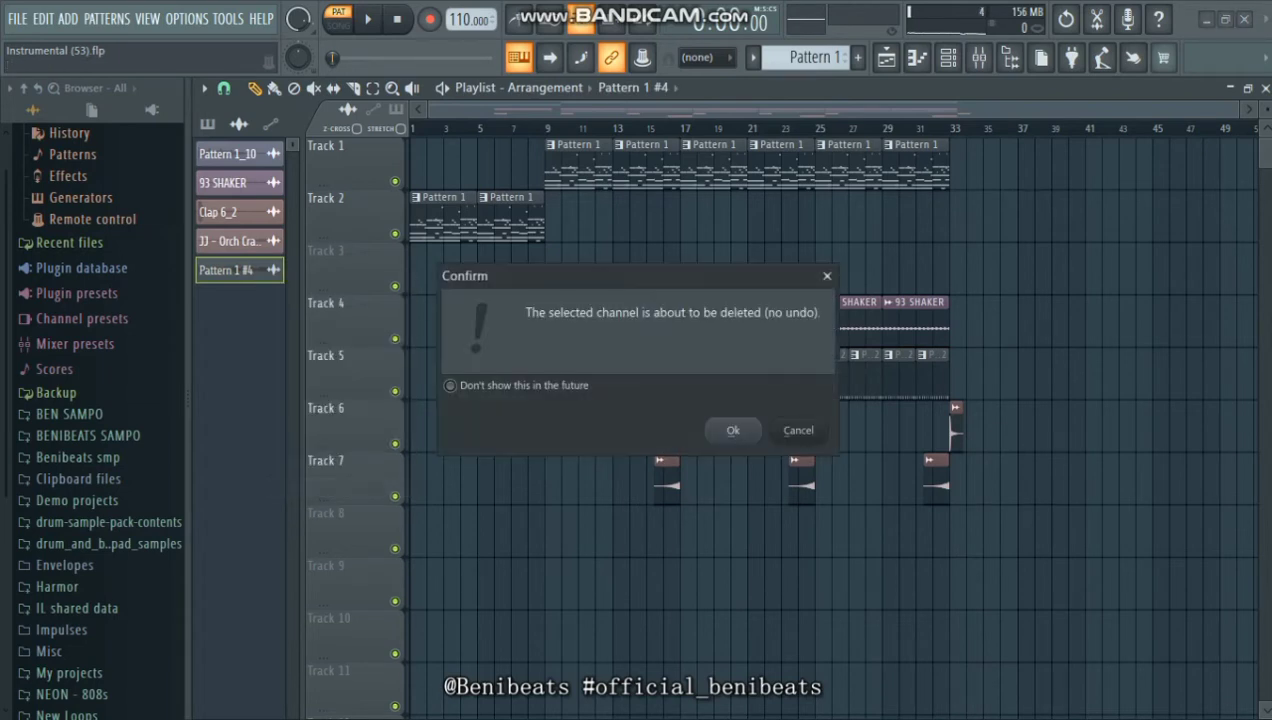
key(Return)
right_click(240, 154)
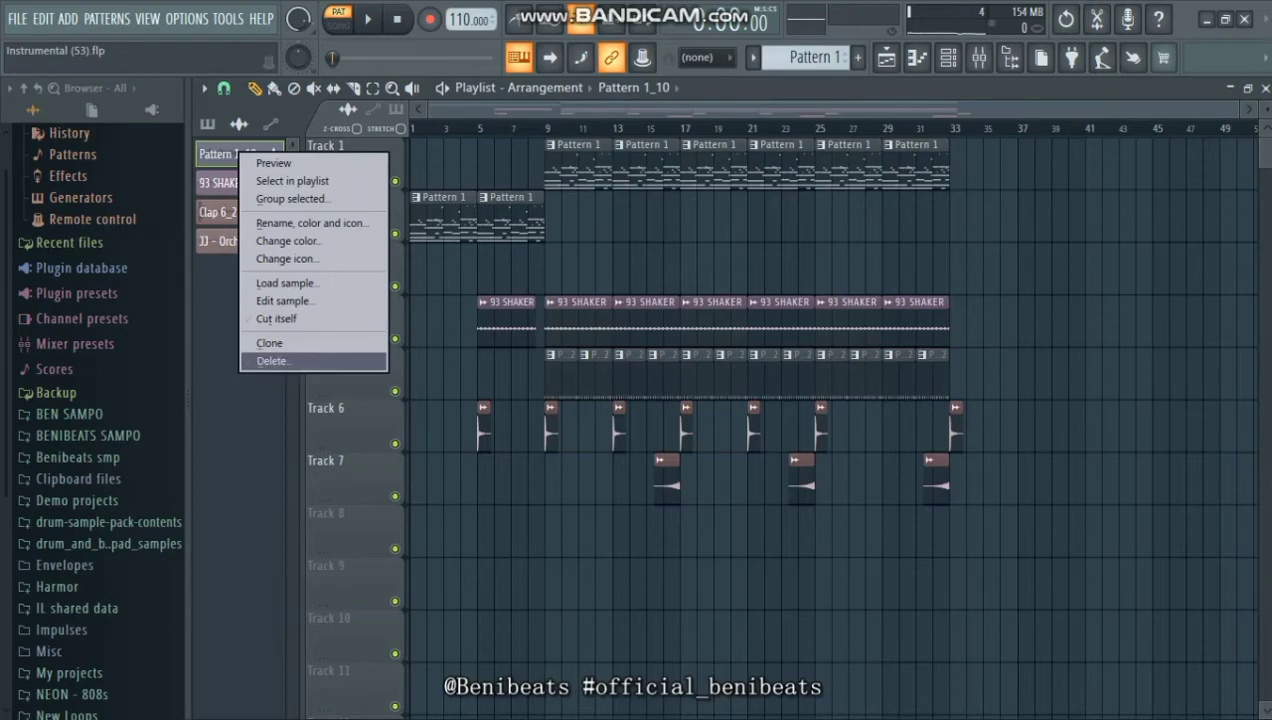
click(271, 361)
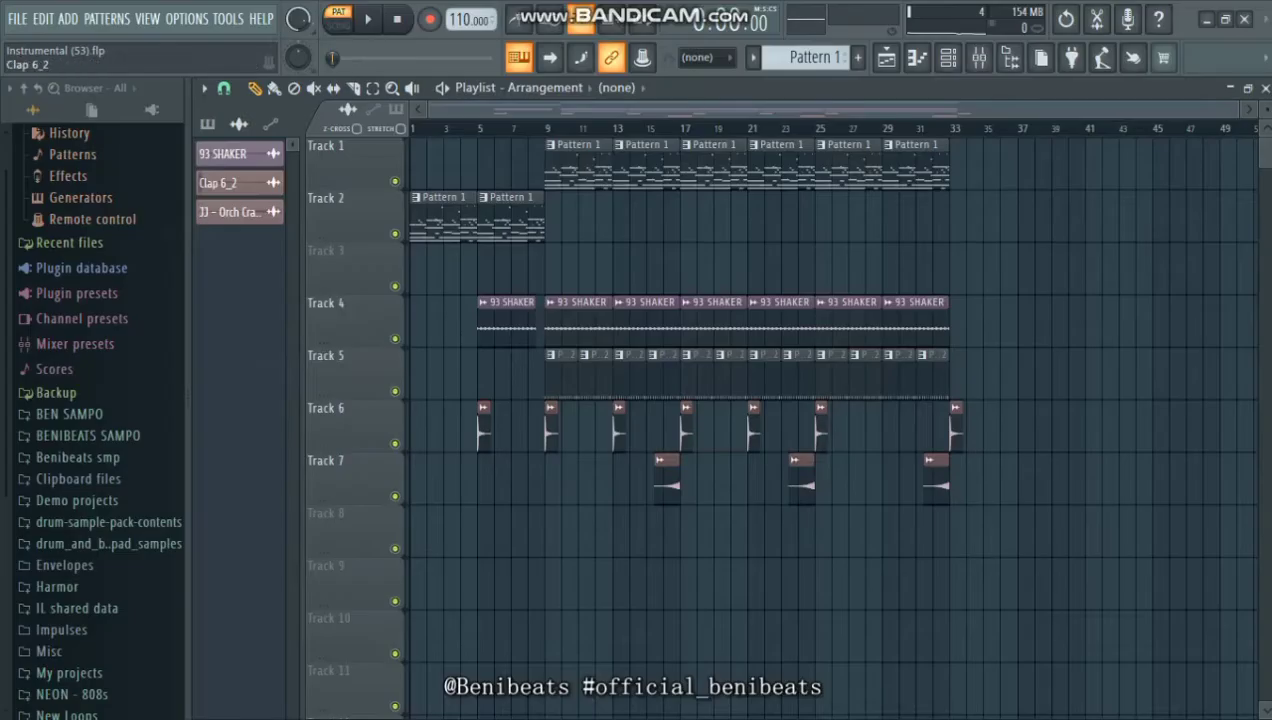
Render Pattern 1 as a WAV audio clip with the tail set to Leave remainder.
click(207, 123)
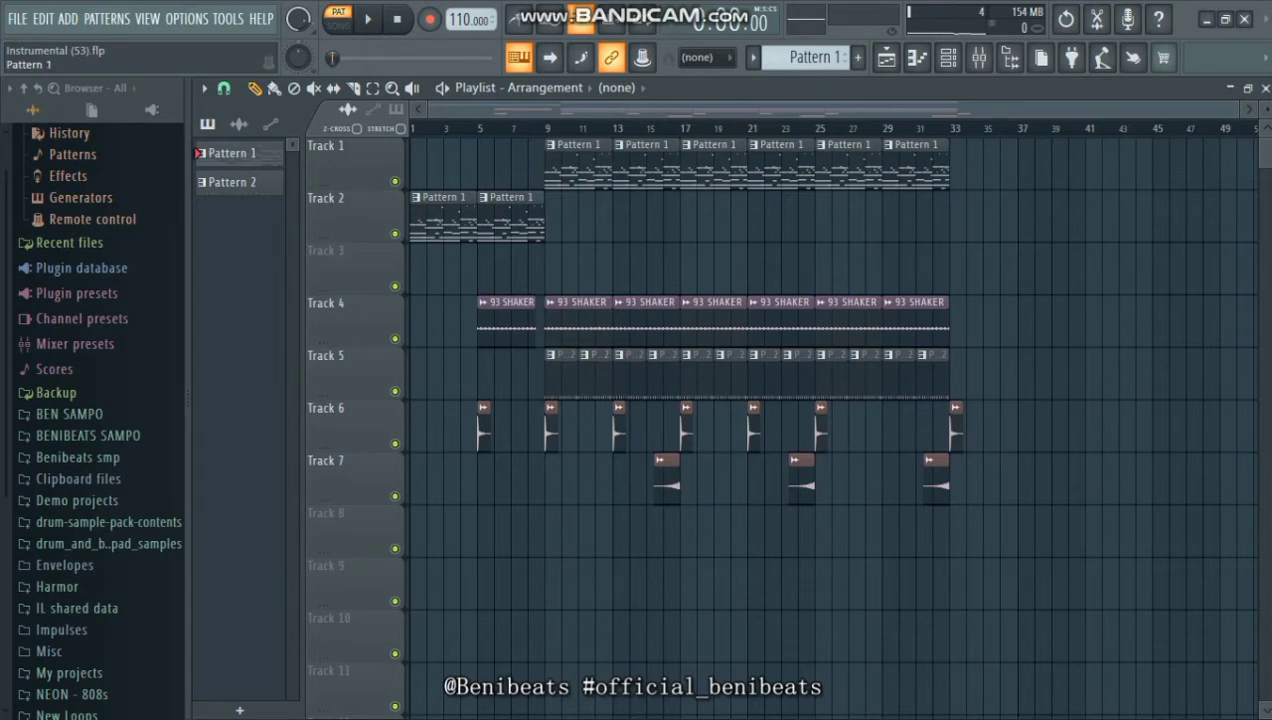
right_click(220, 153)
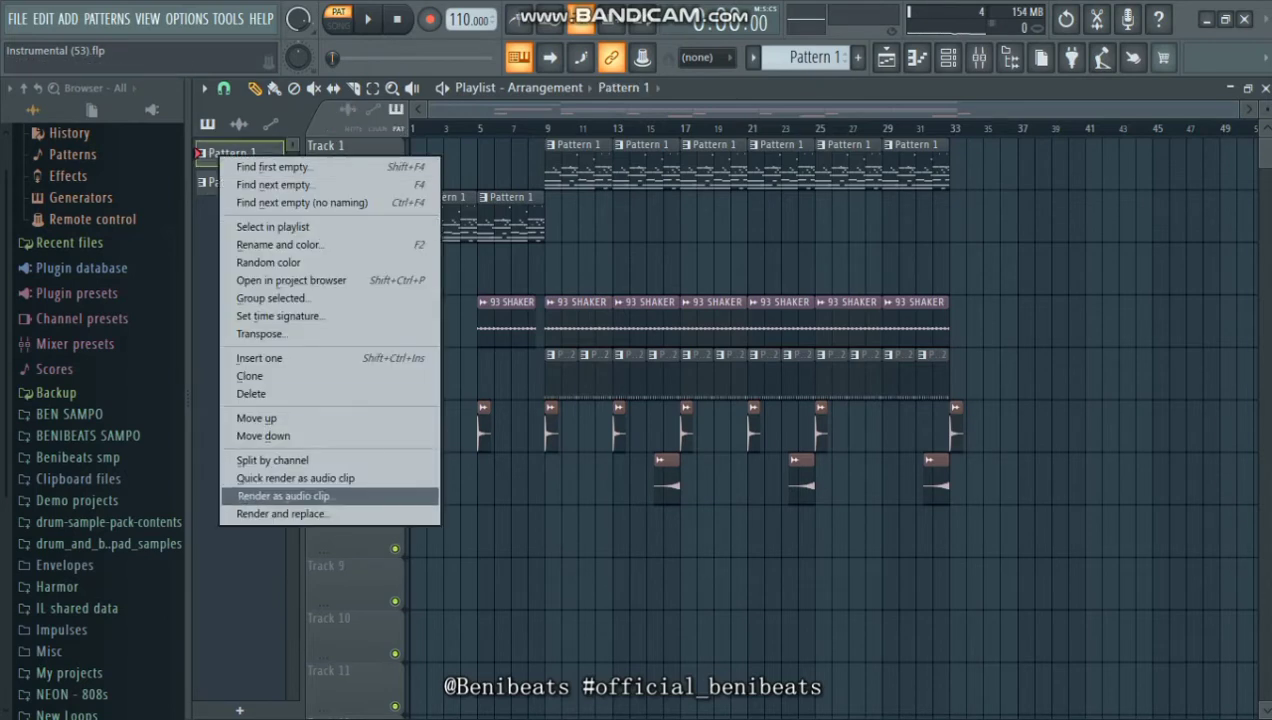
click(284, 496)
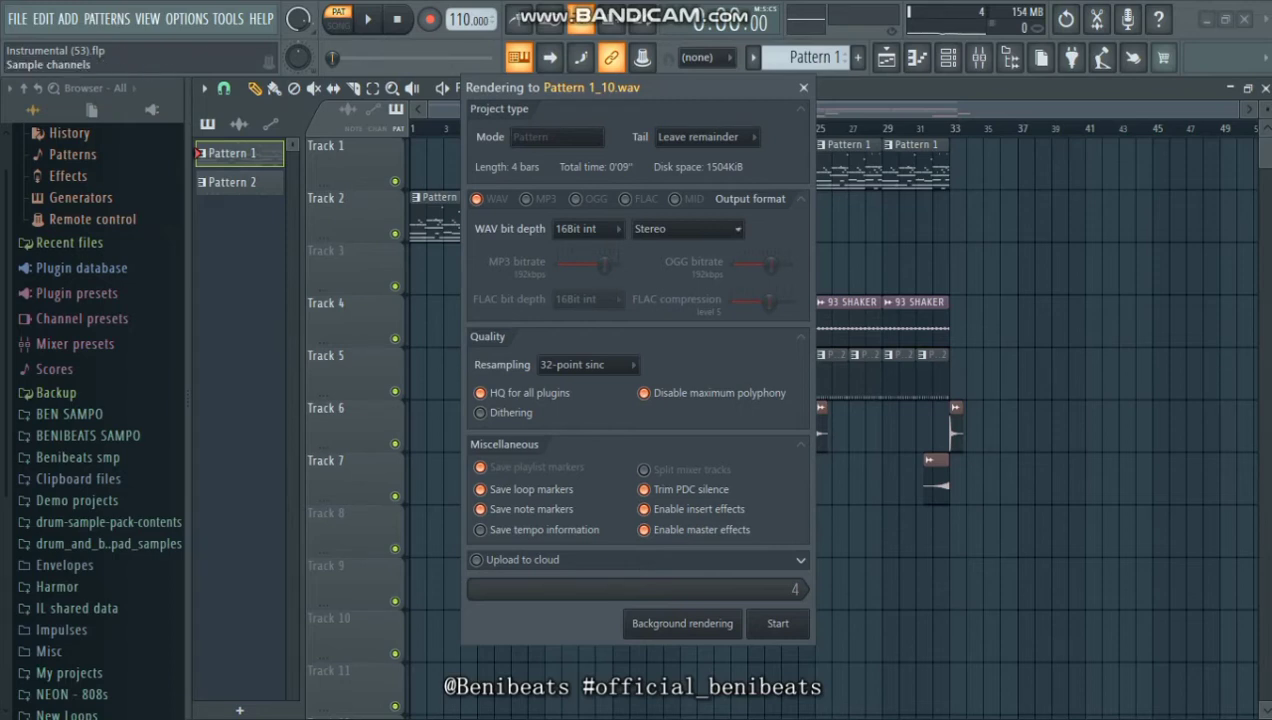
click(705, 137)
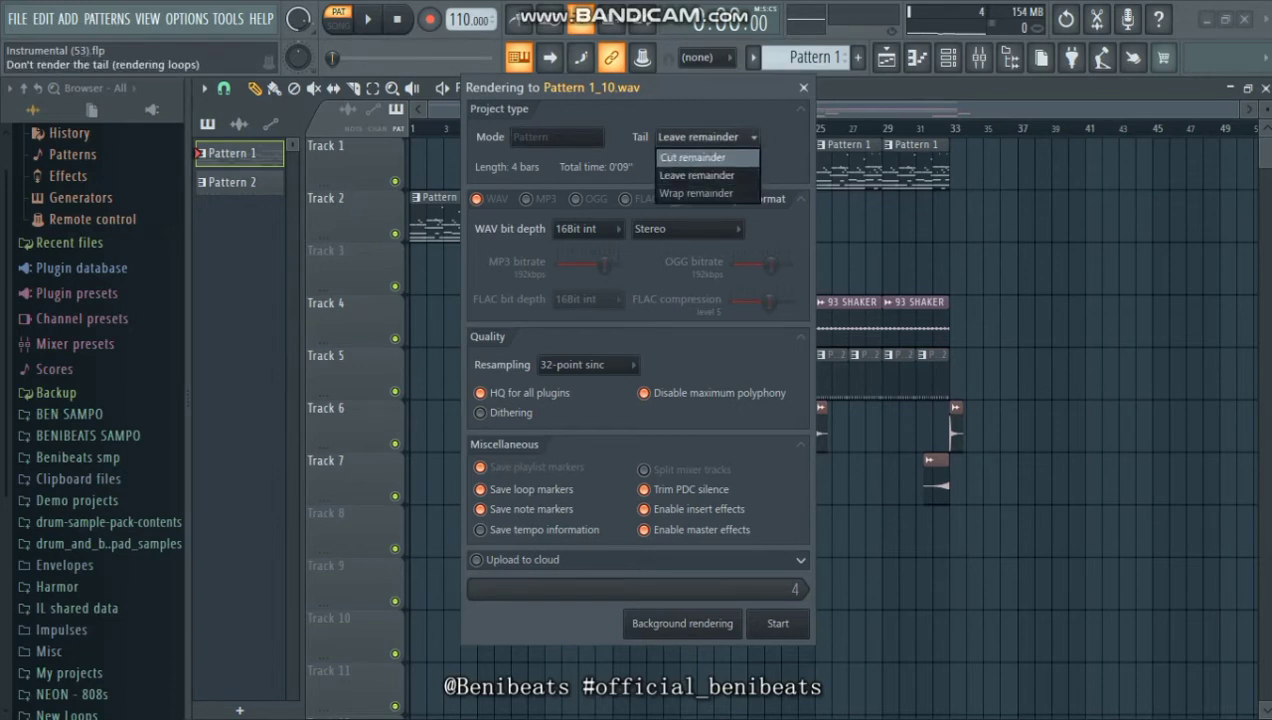
click(692, 157)
click(705, 137)
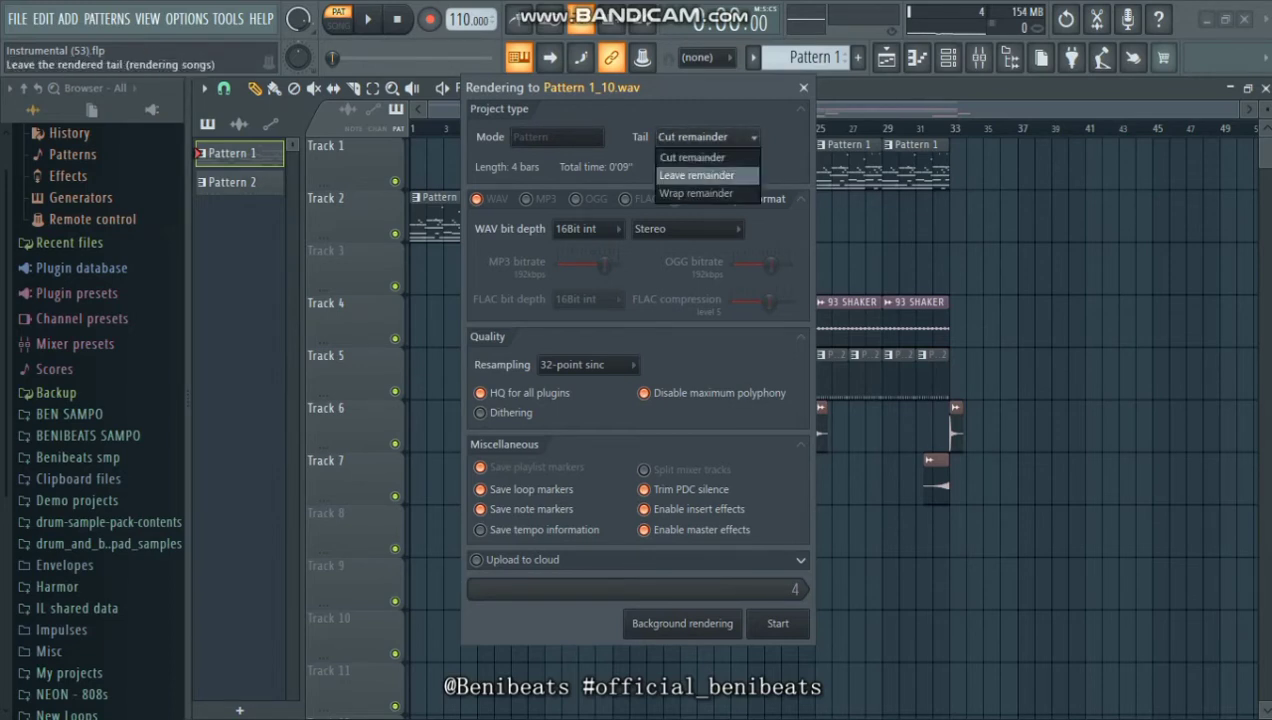
click(692, 192)
click(705, 137)
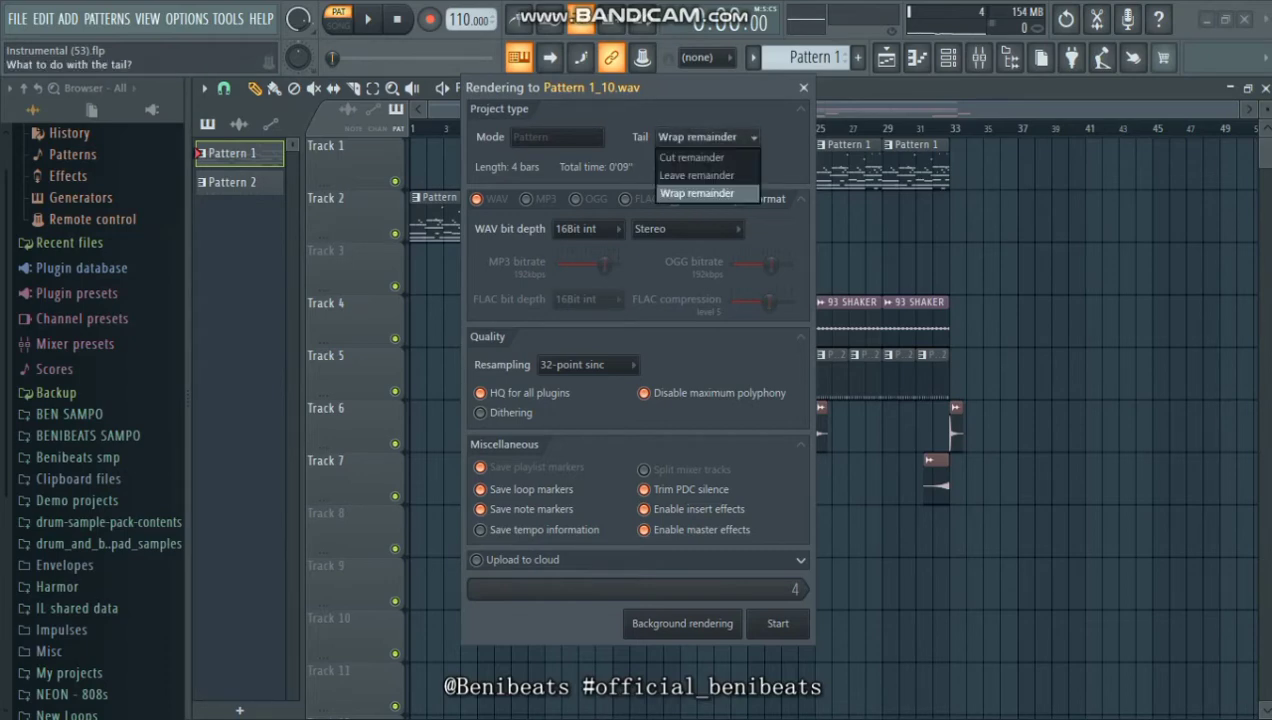
click(692, 174)
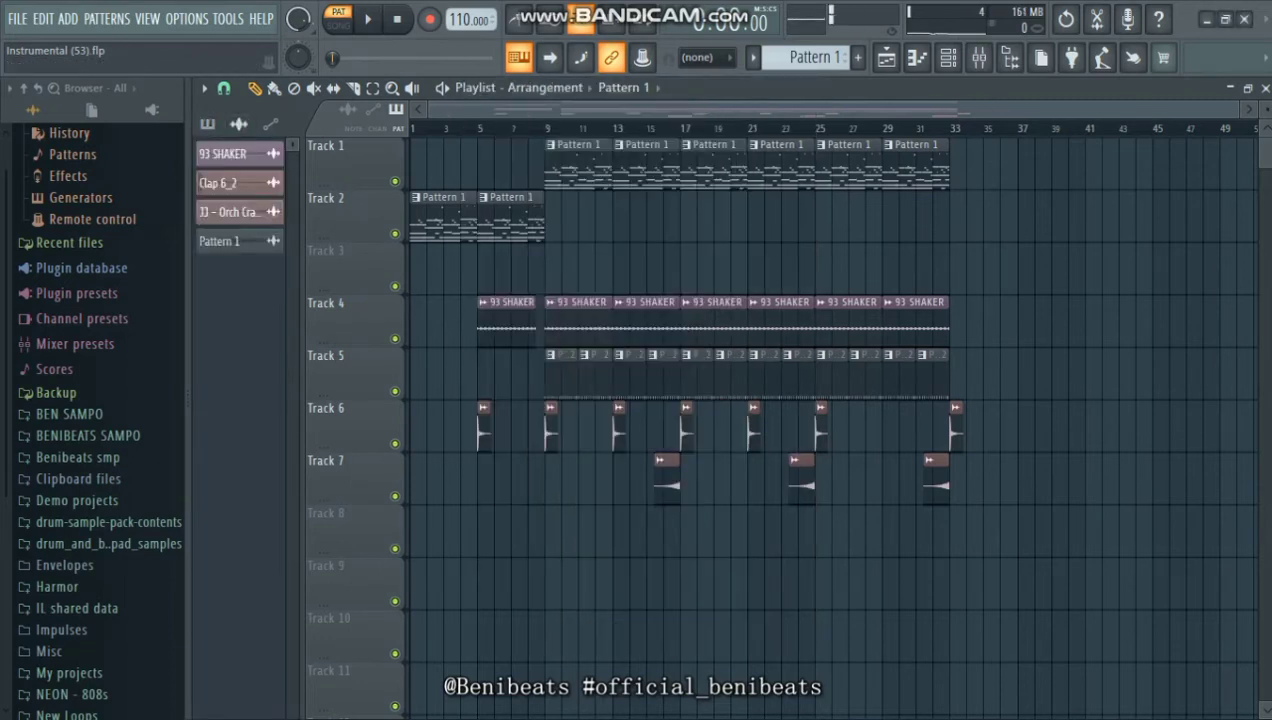
Place the rendered Pattern 1 audio clip at the start of Track 3 and audition the soloed track in song mode.
drag(219, 241, 440, 262)
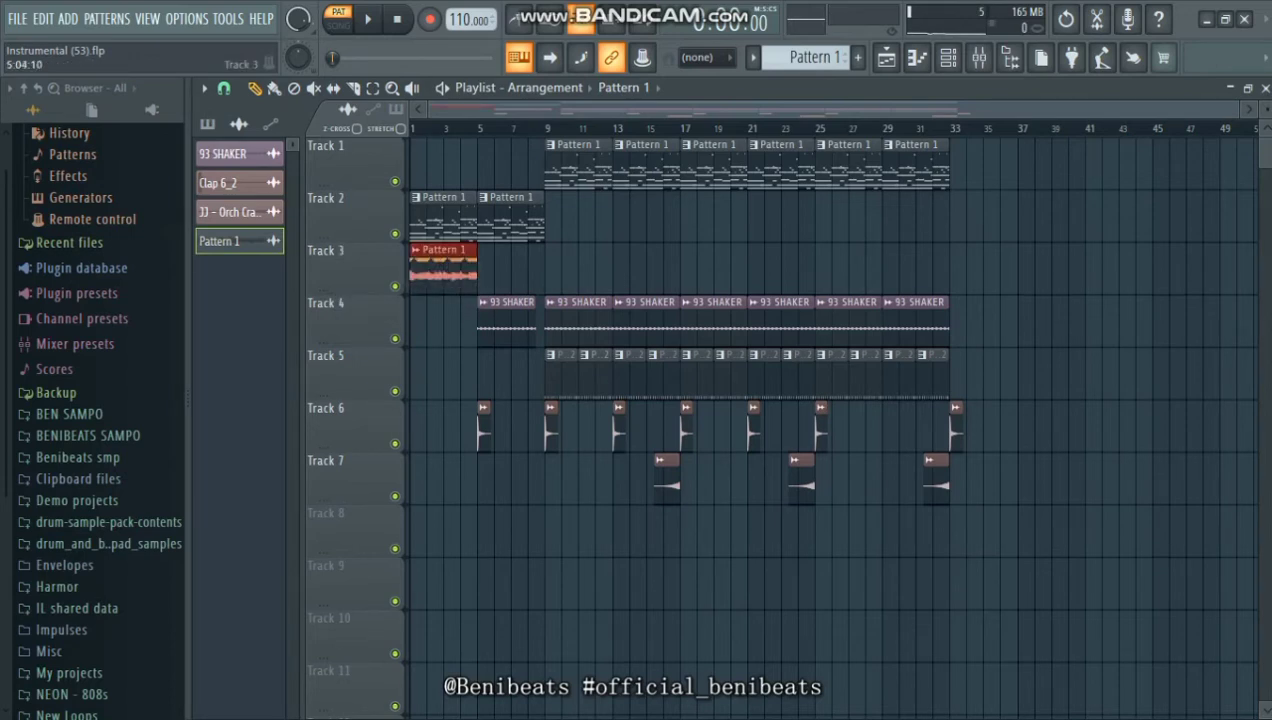
right_click(395, 286)
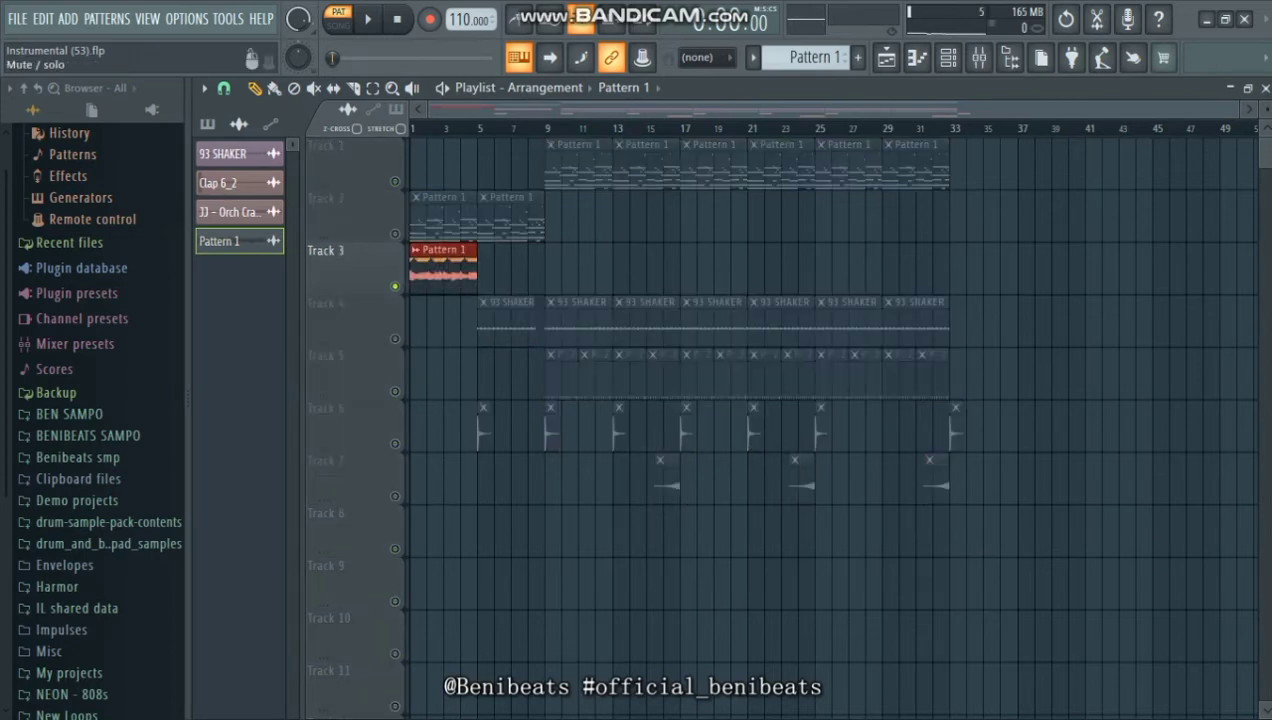
click(368, 19)
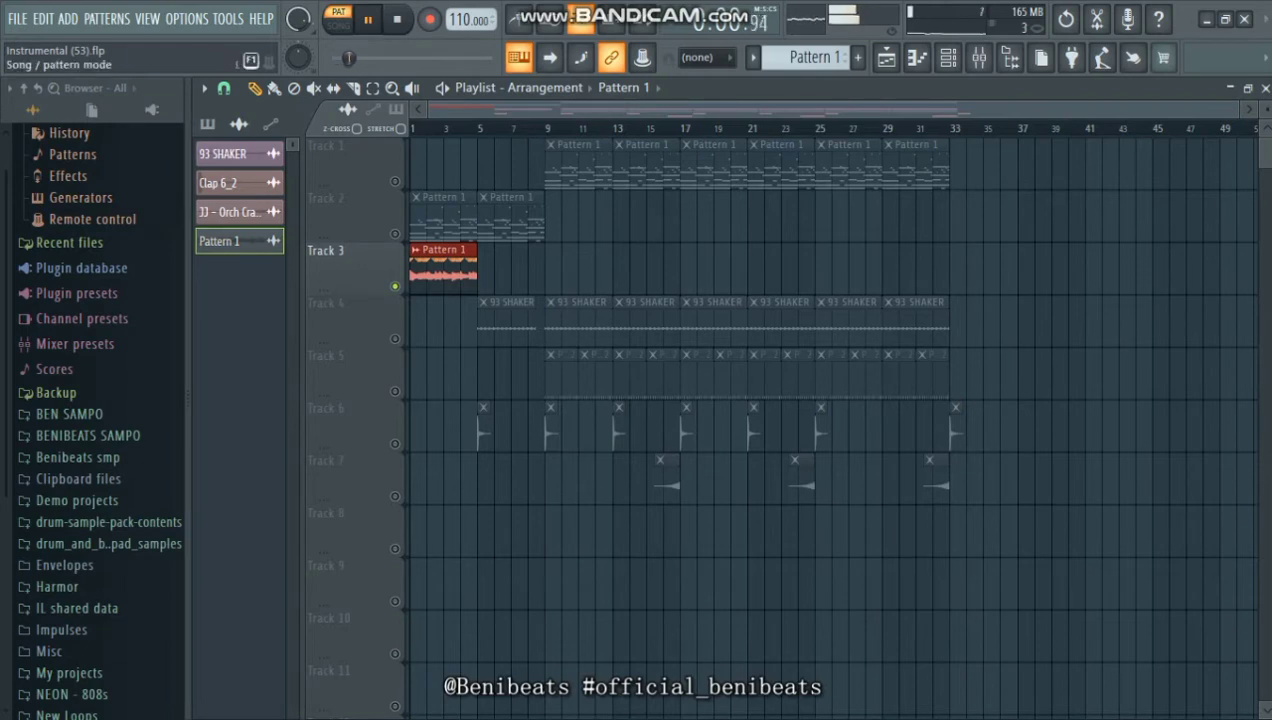
click(338, 20)
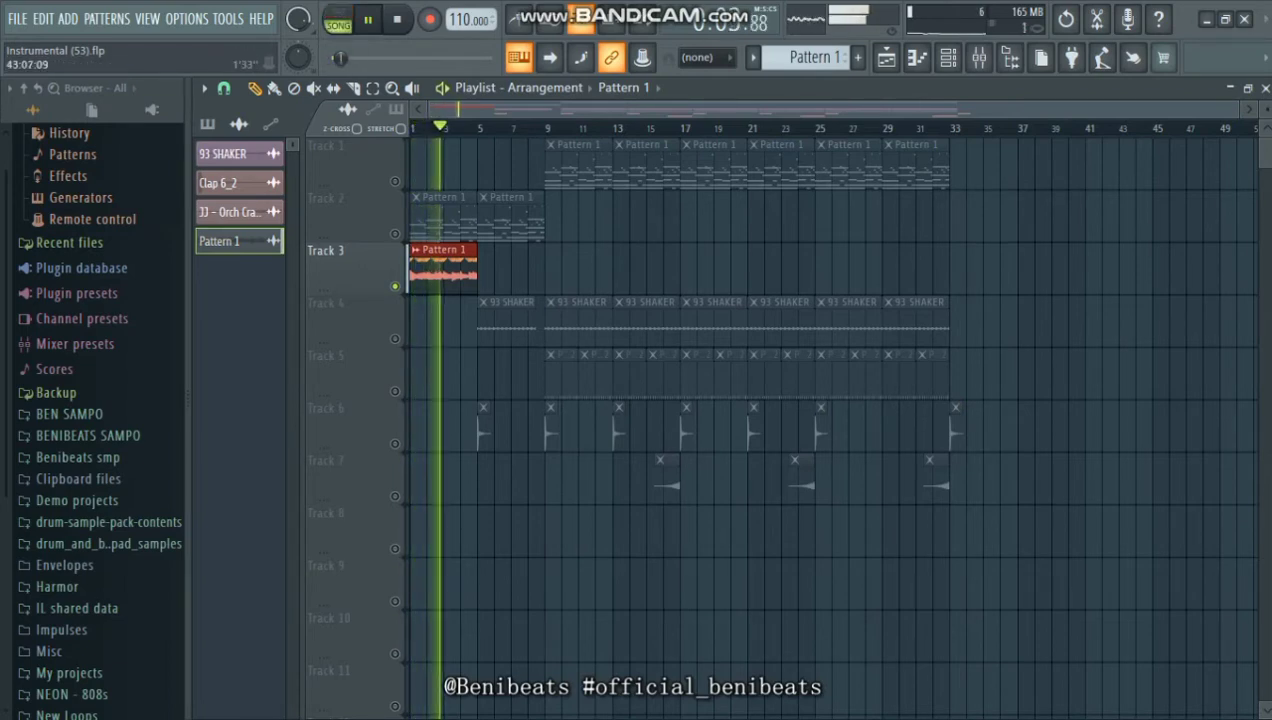
drag(1241, 109, 705, 109)
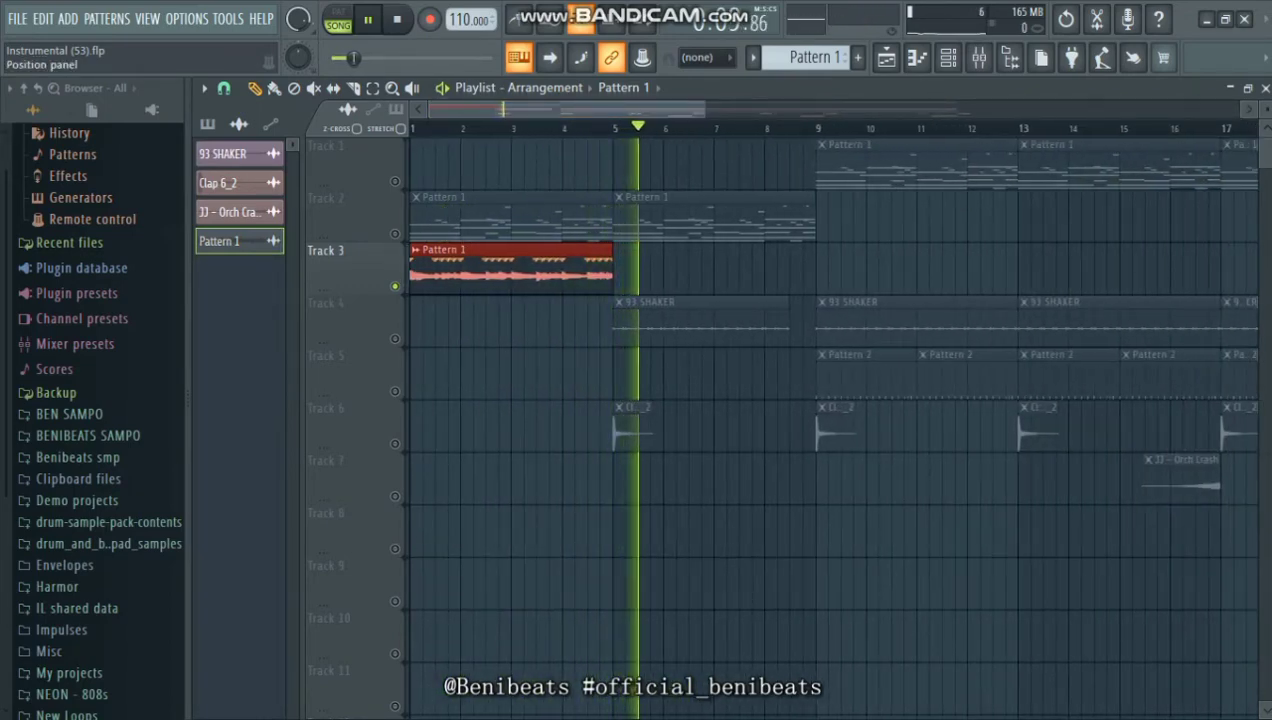
key(space)
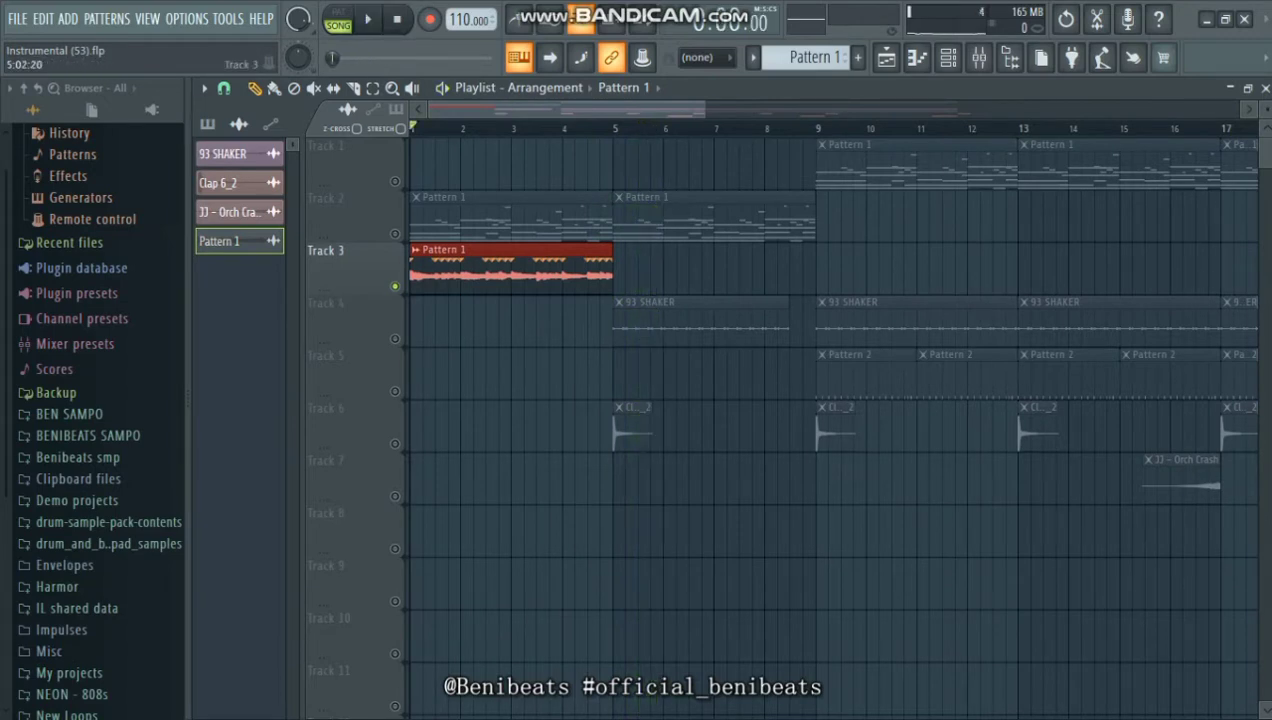
Load the Pattern 1 clip's sample from Track 3 into Edison for editing.
double_click(520, 272)
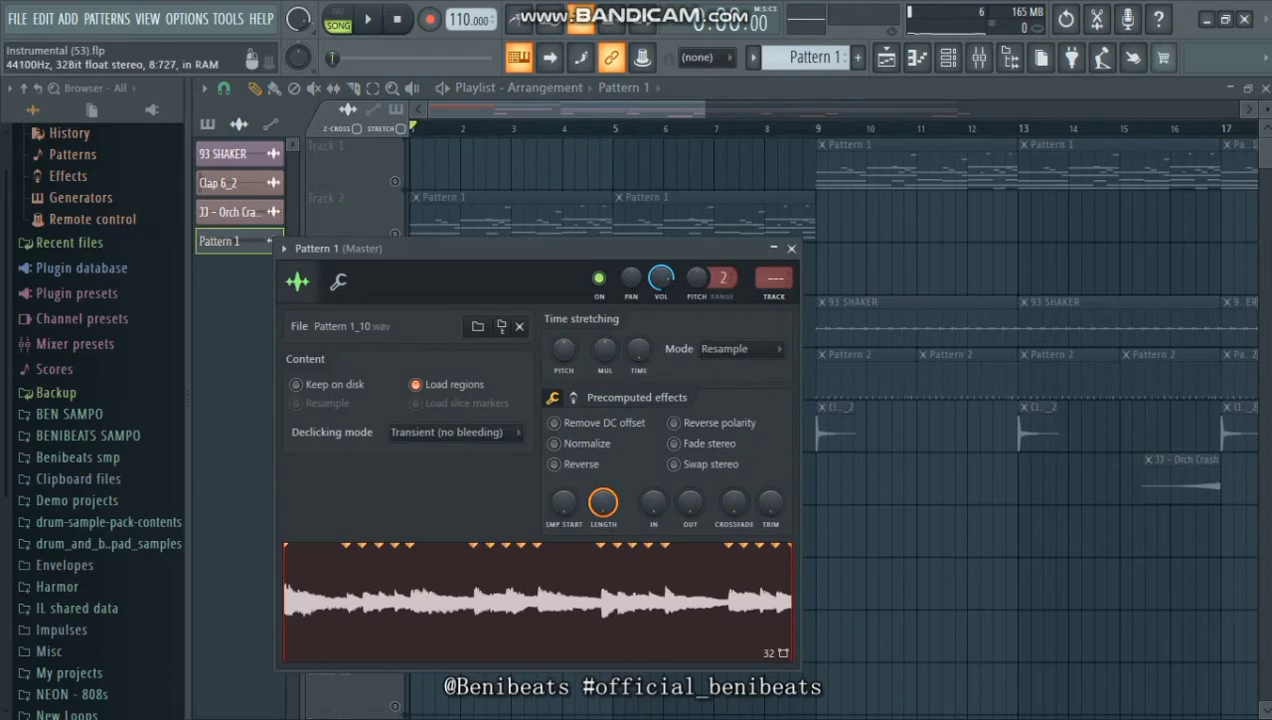
right_click(636, 580)
click(660, 493)
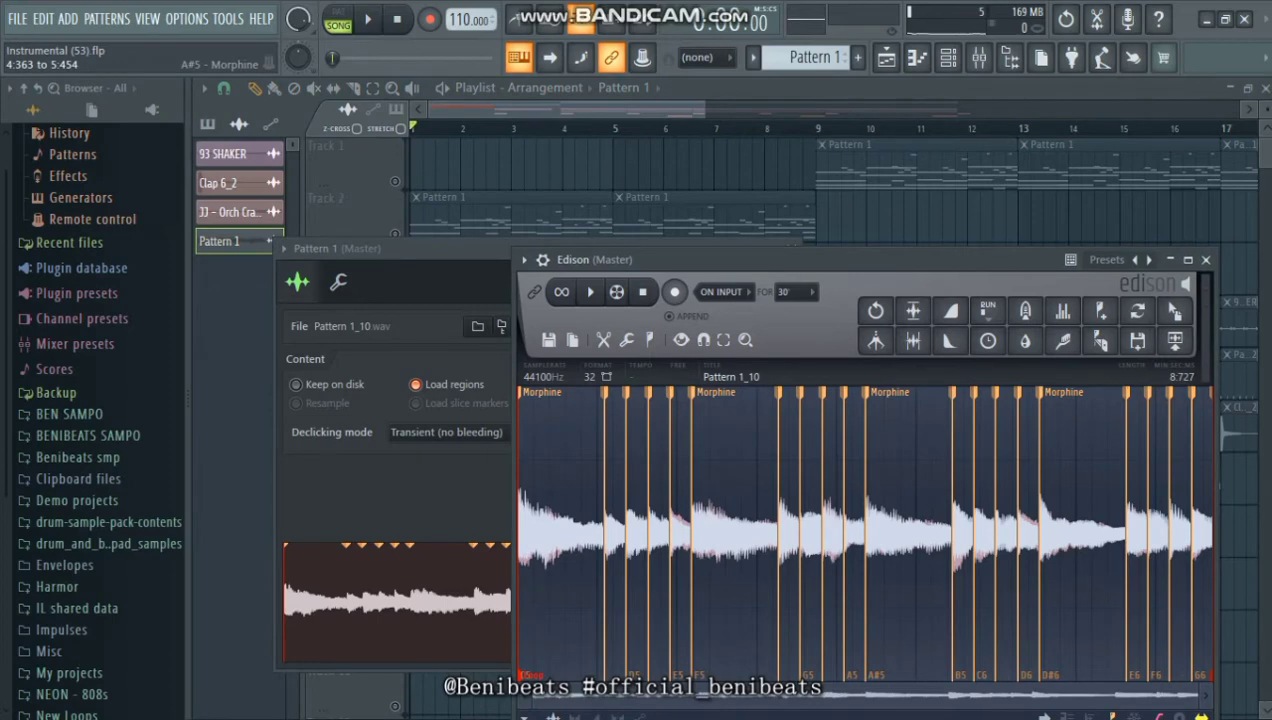
key(ctrl+s)
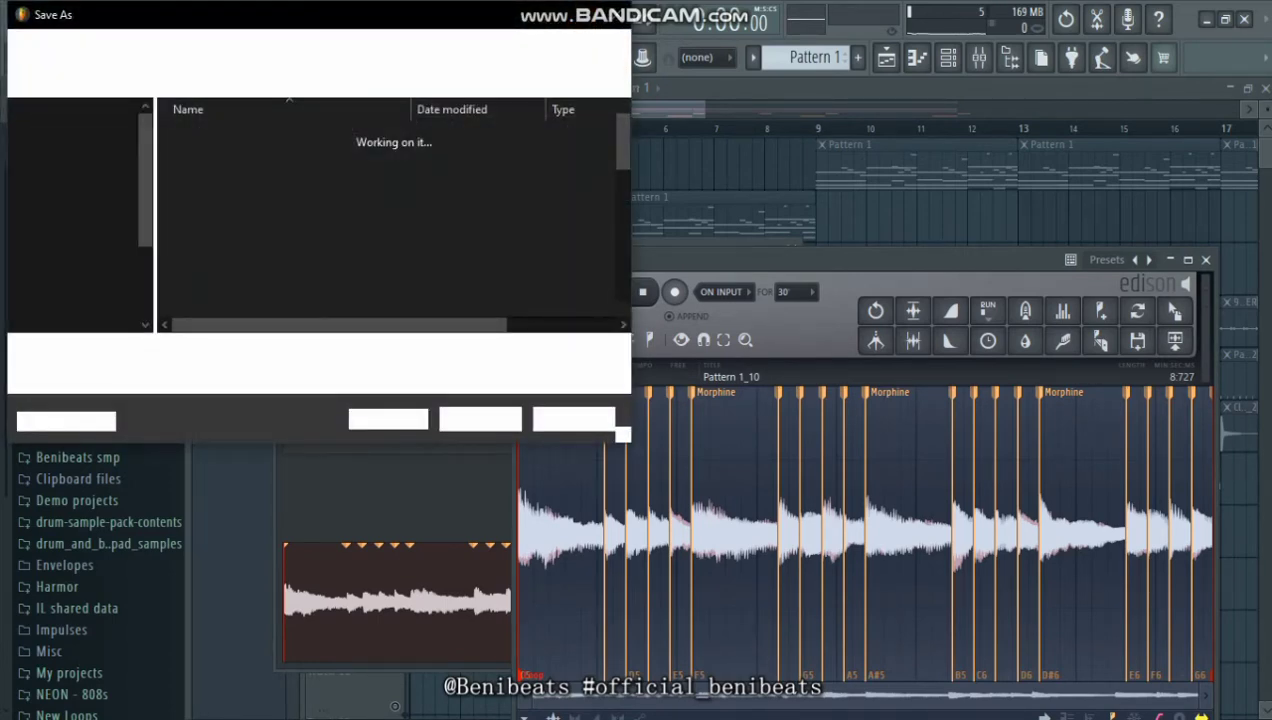
click(616, 14)
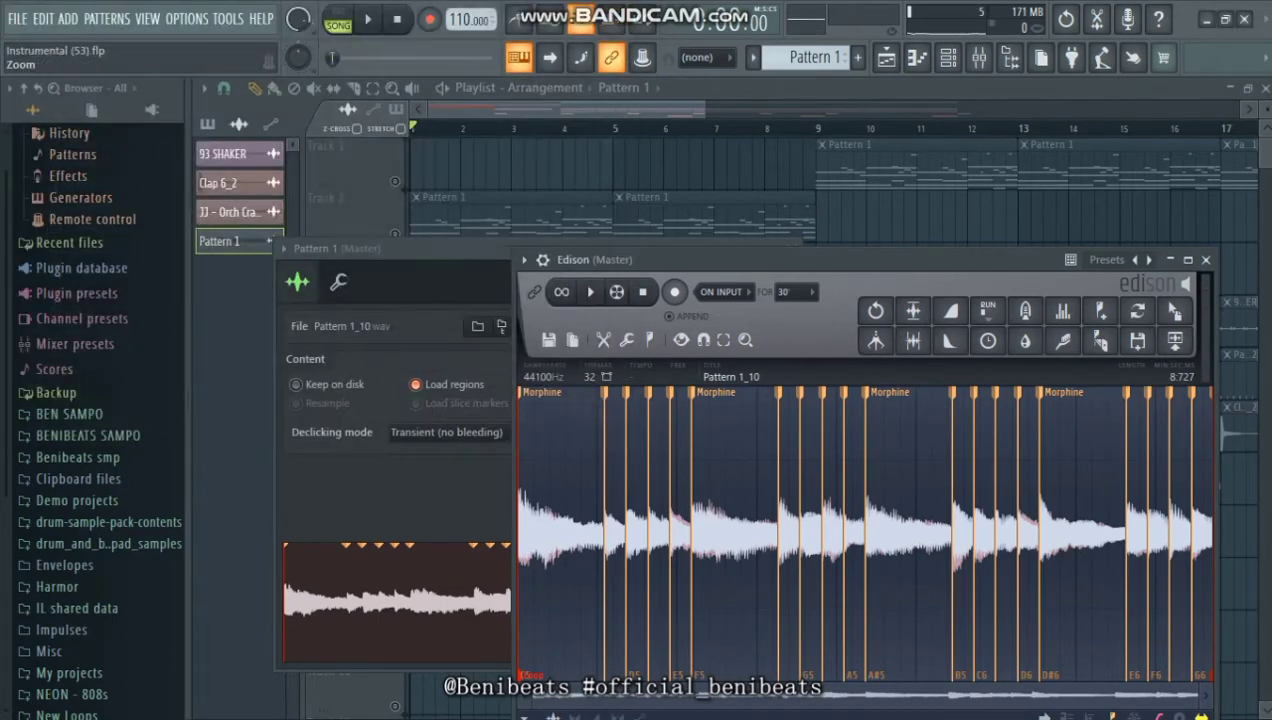
Resample the Edison audio to 1000 Hz and replace the Pattern 1 audio clip on Track 3 with the result.
double_click(544, 377)
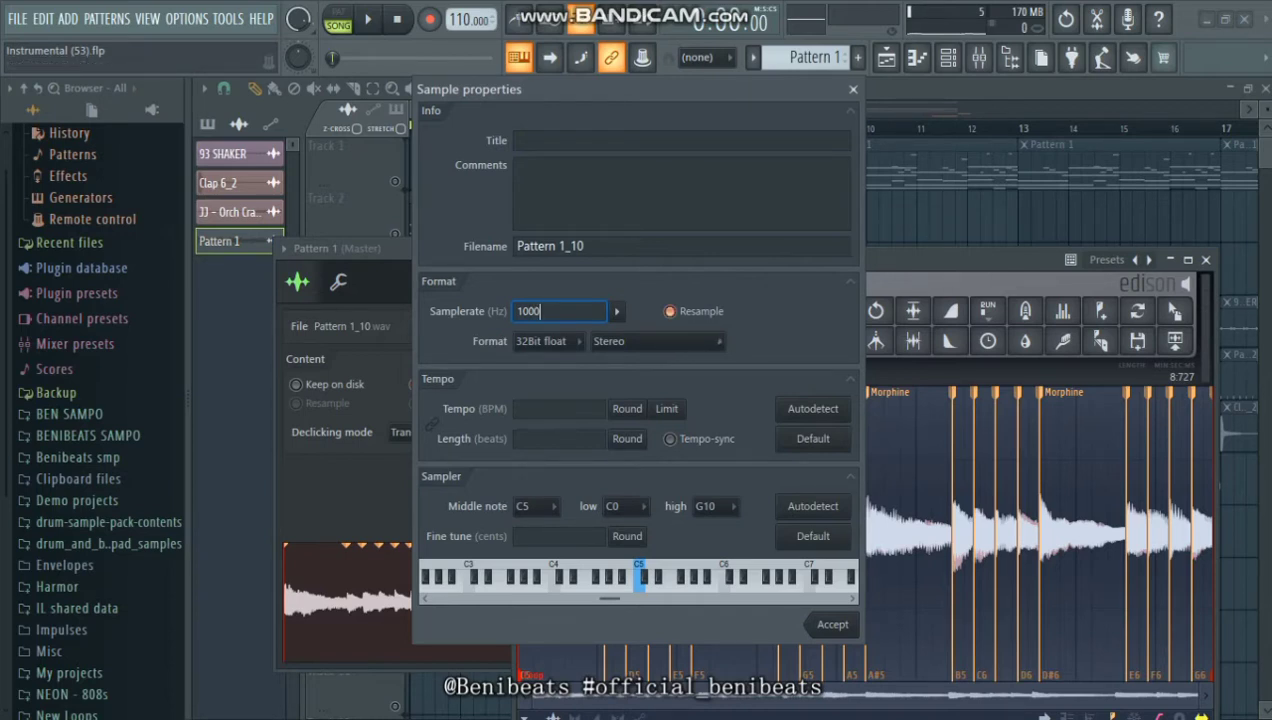
key(Return)
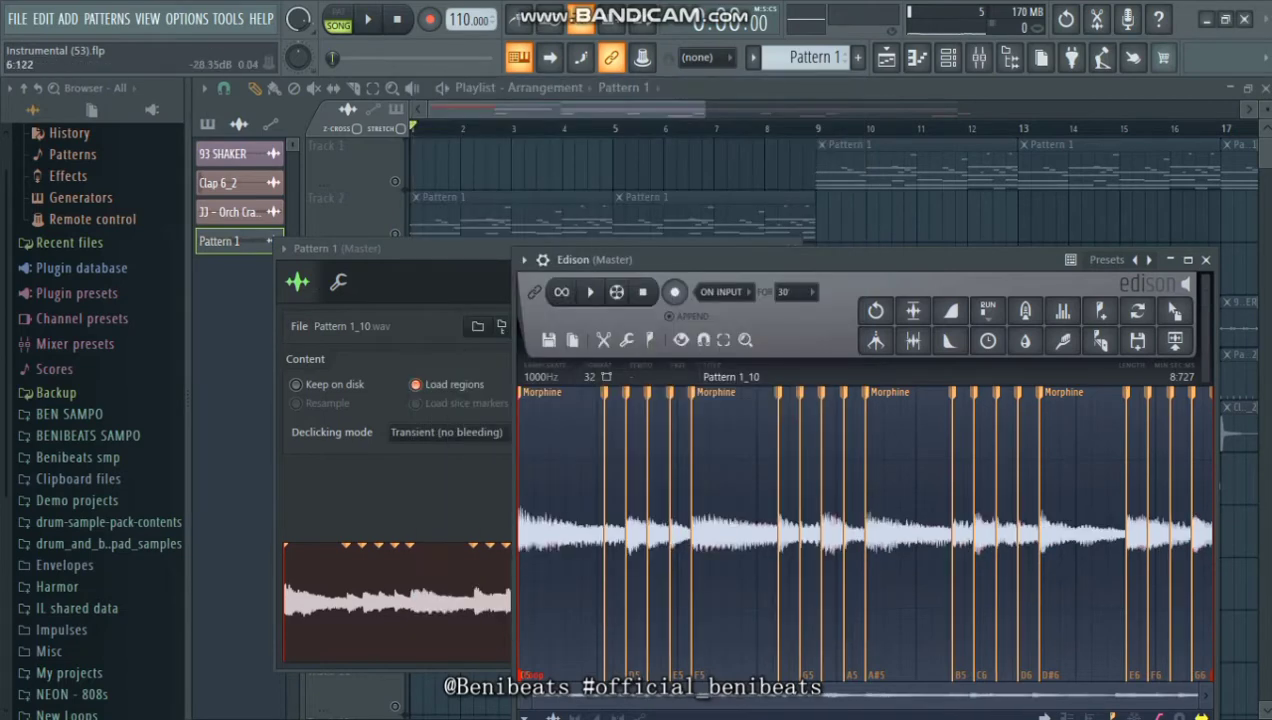
drag(1175, 311, 473, 272)
right_click(530, 273)
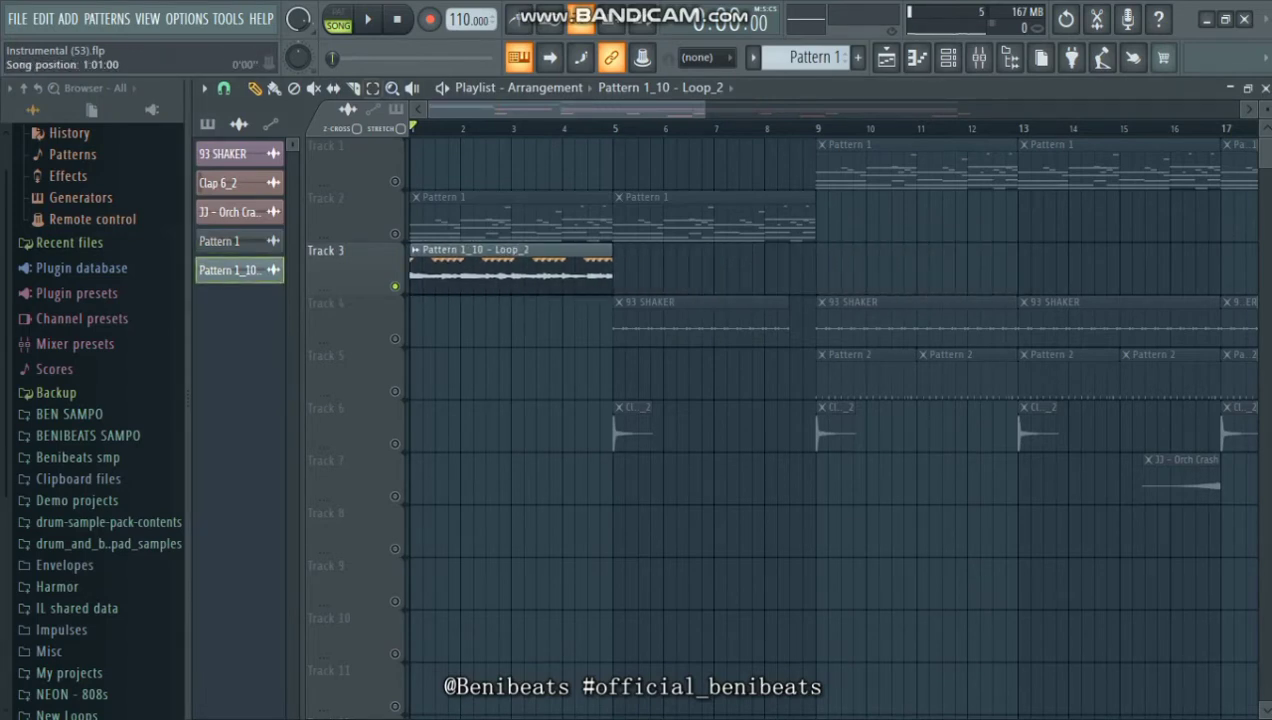
Add a second copy of the resampled clip at bar 5 of Track 3 during playback, and save the project.
key(space)
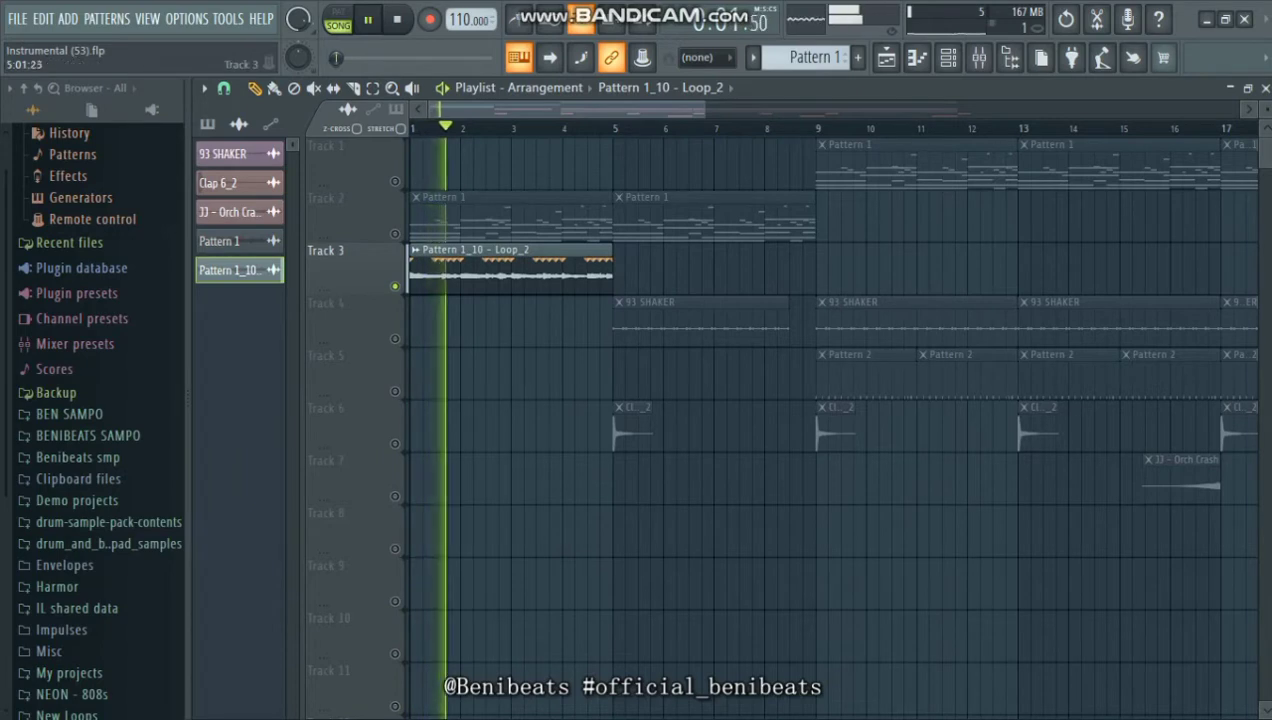
click(622, 273)
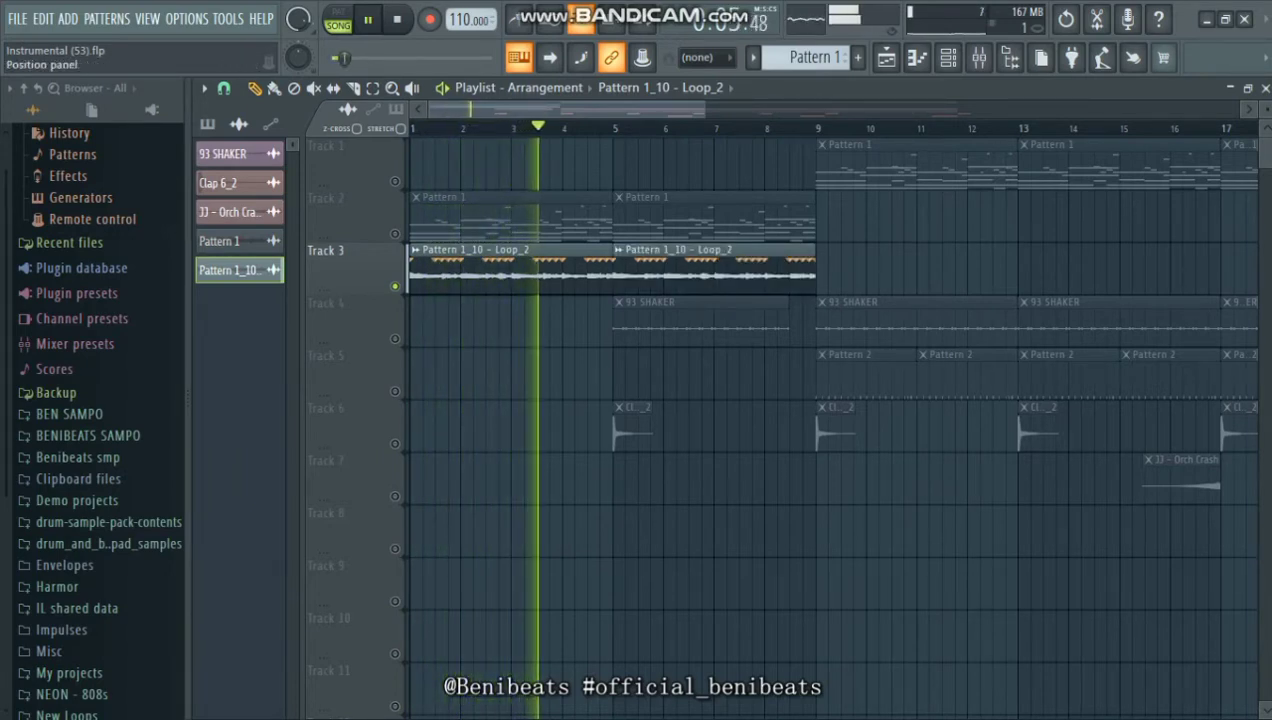
key(space)
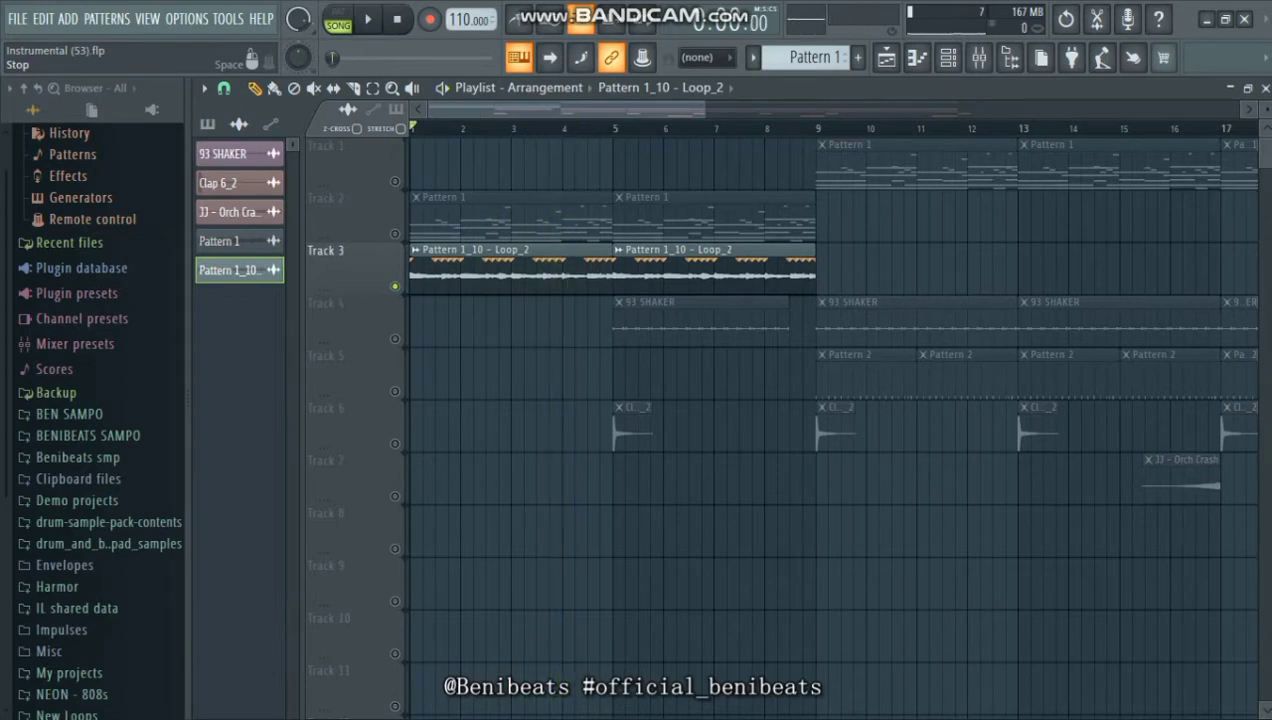
key(ctrl+s)
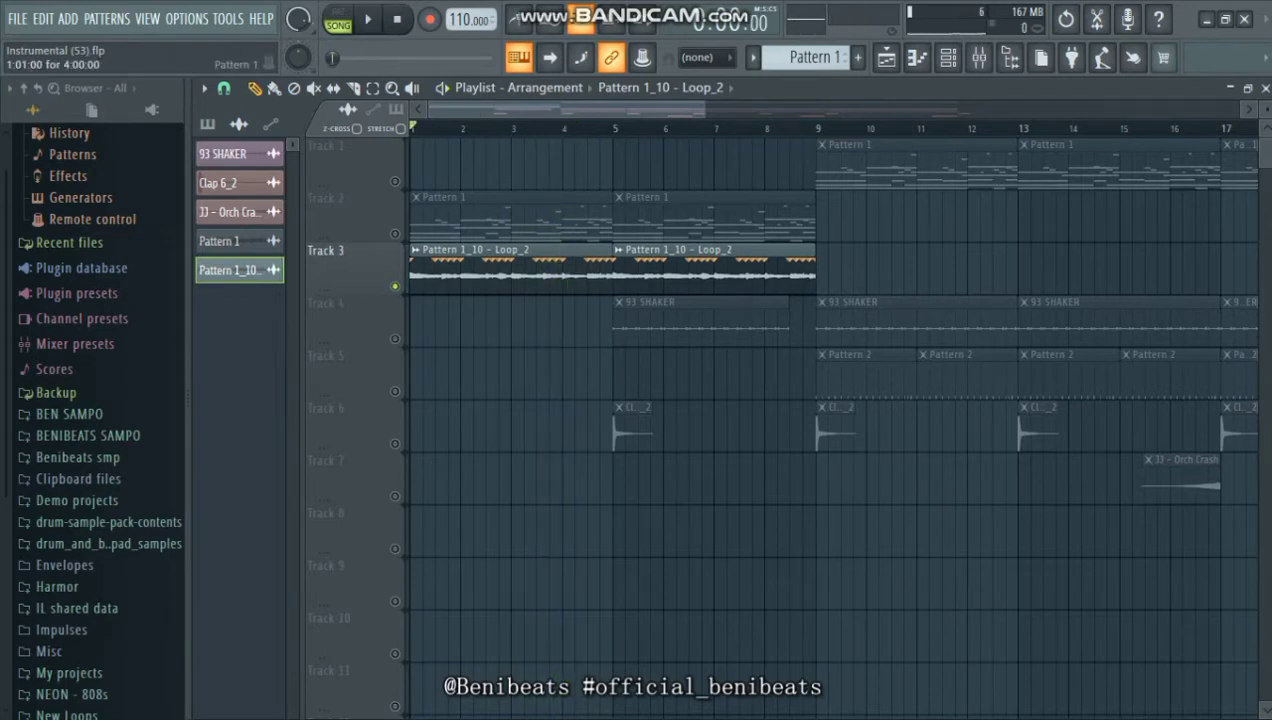
Unmute Track 2, and play Pattern 1 while showing the Unsorted channels in the channel rack.
click(430, 218)
click(395, 234)
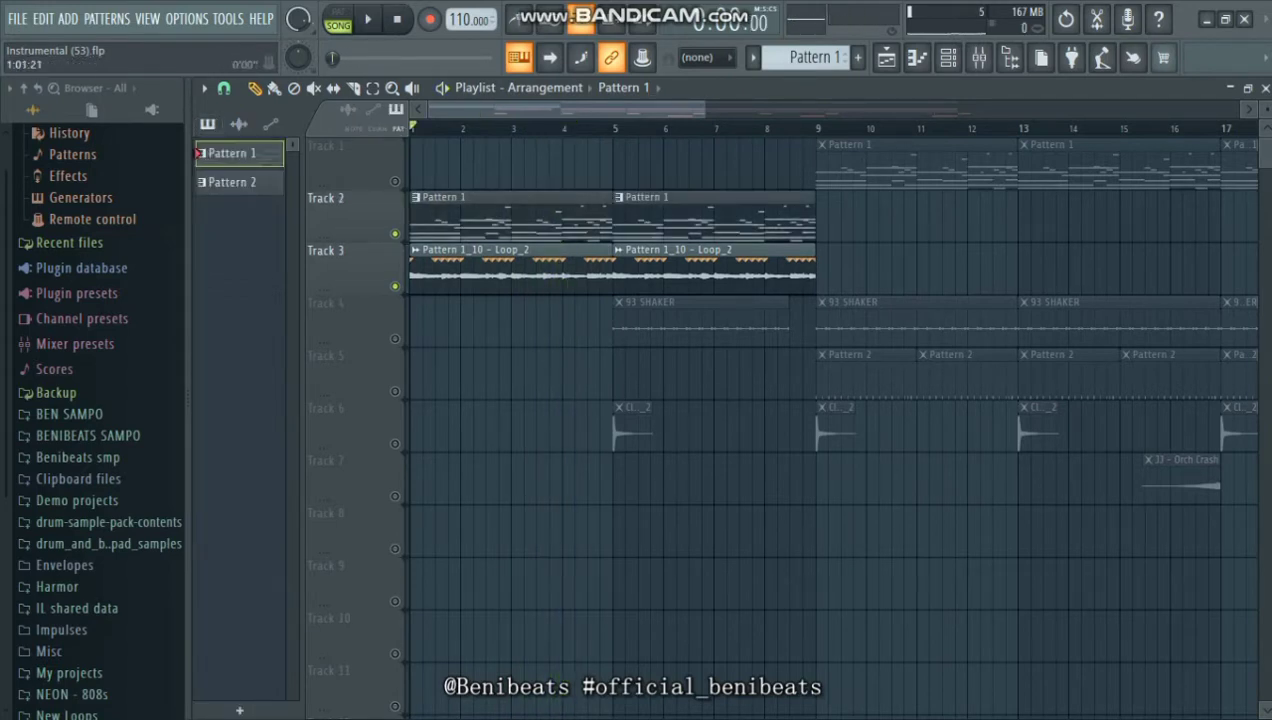
click(367, 18)
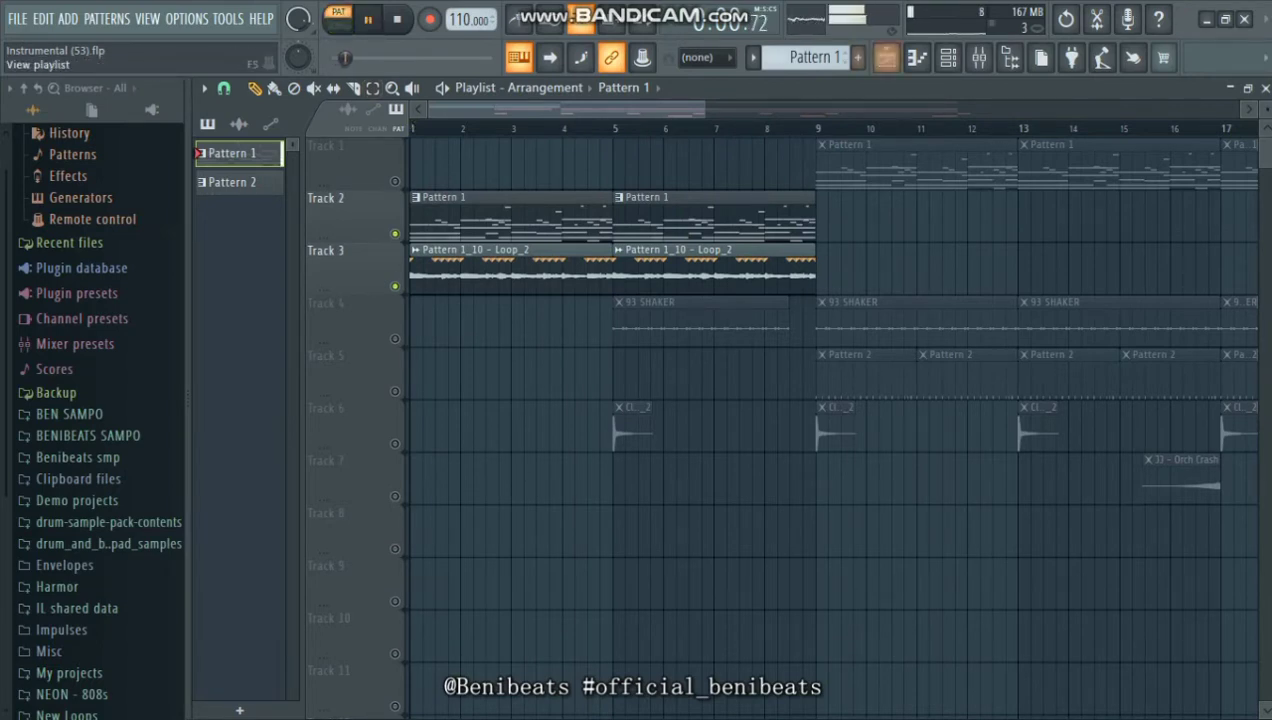
click(948, 57)
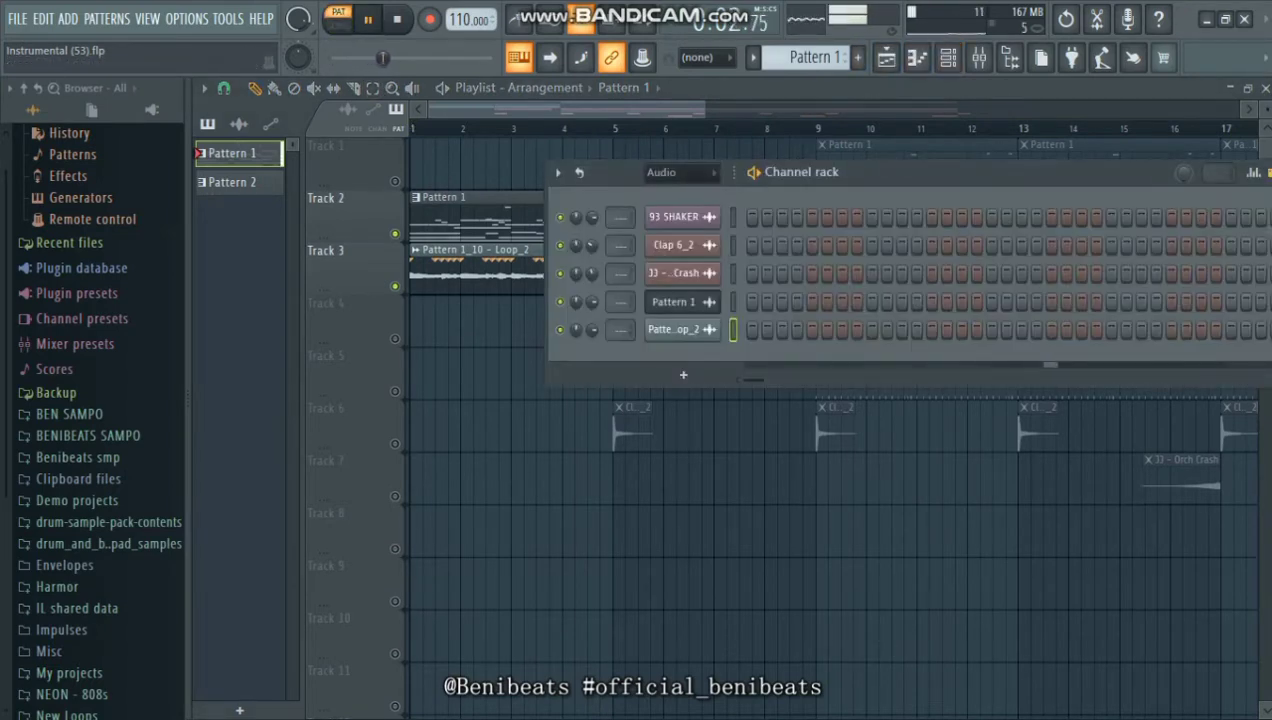
click(680, 172)
click(670, 235)
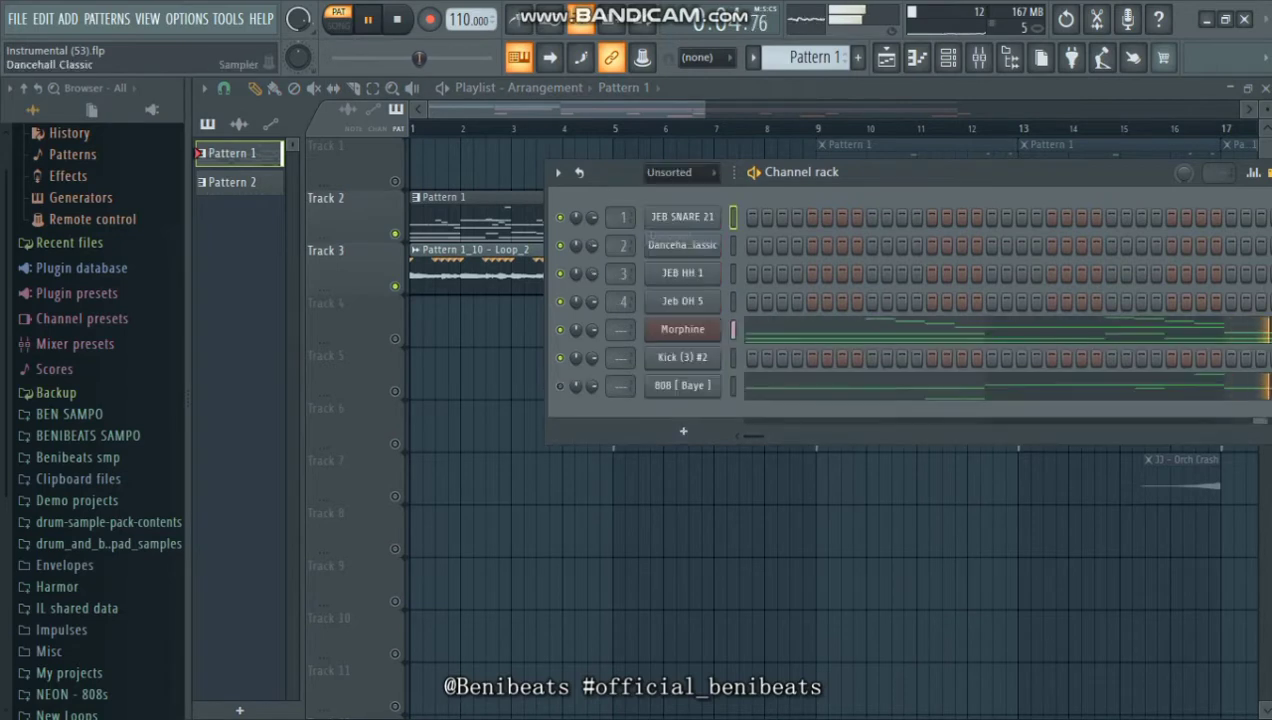
key(space)
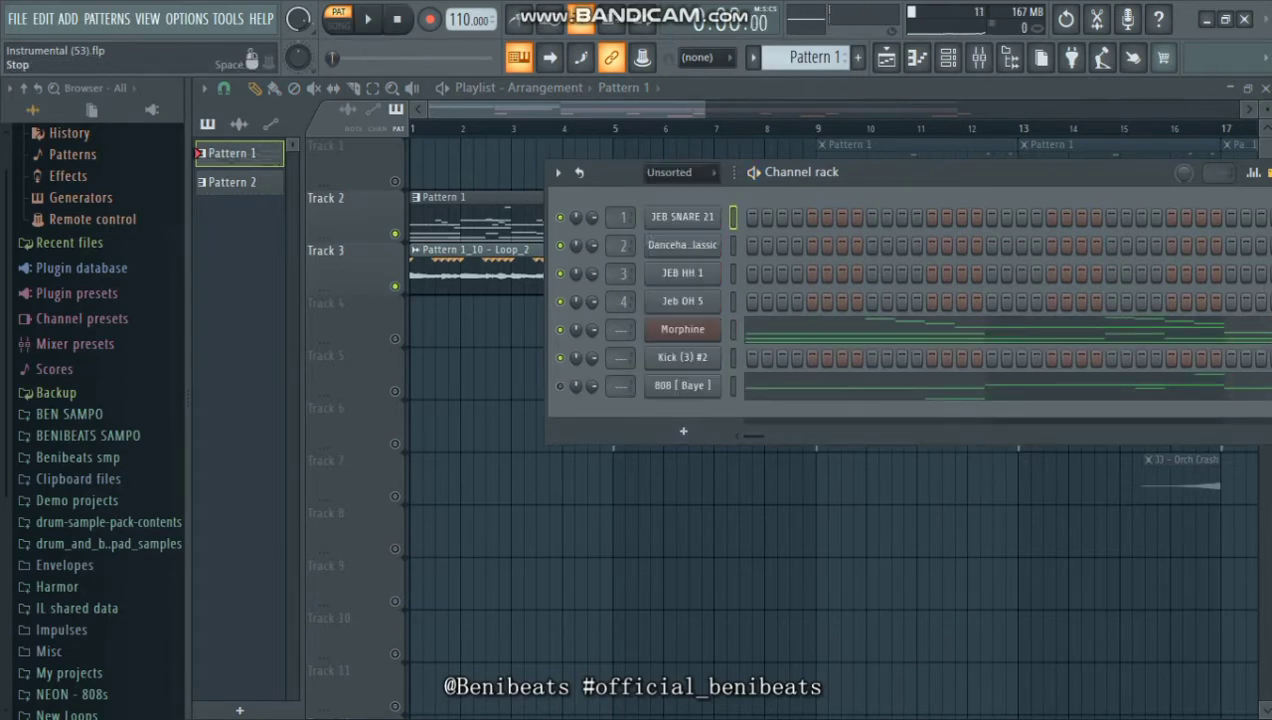
Add an Orchestral instrument channel to the rack and sound a test note on it.
click(683, 431)
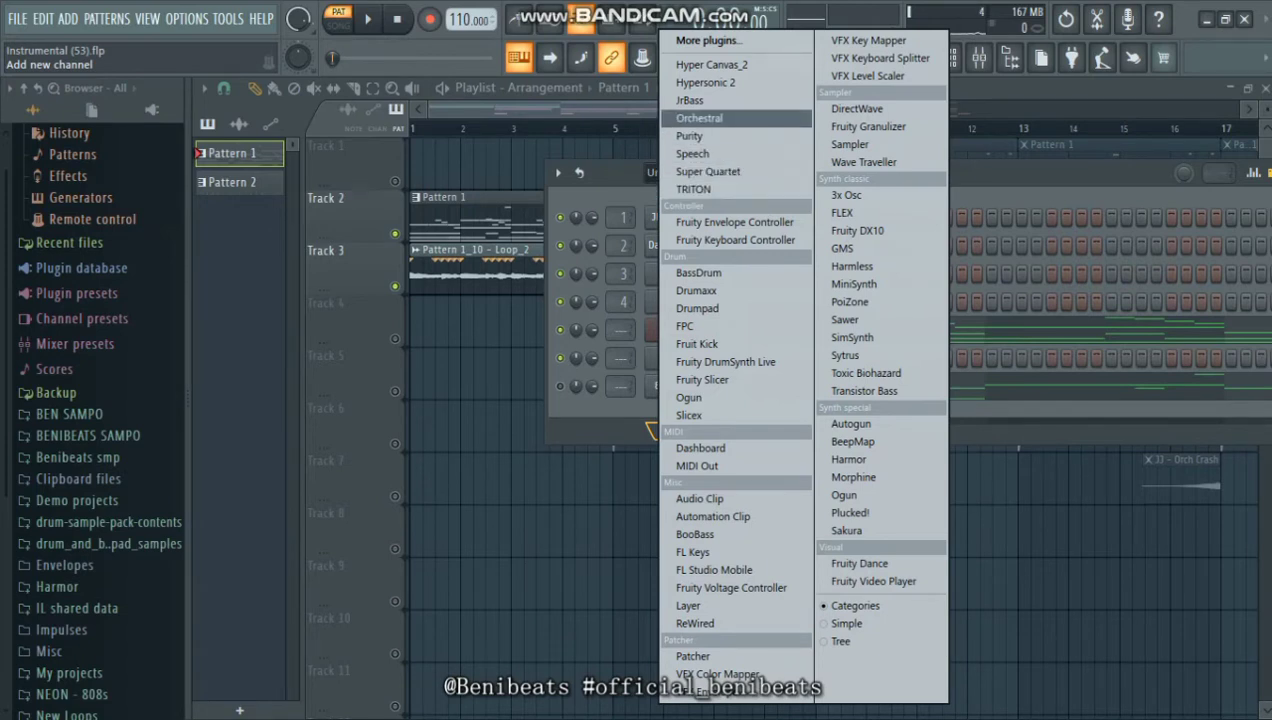
click(700, 118)
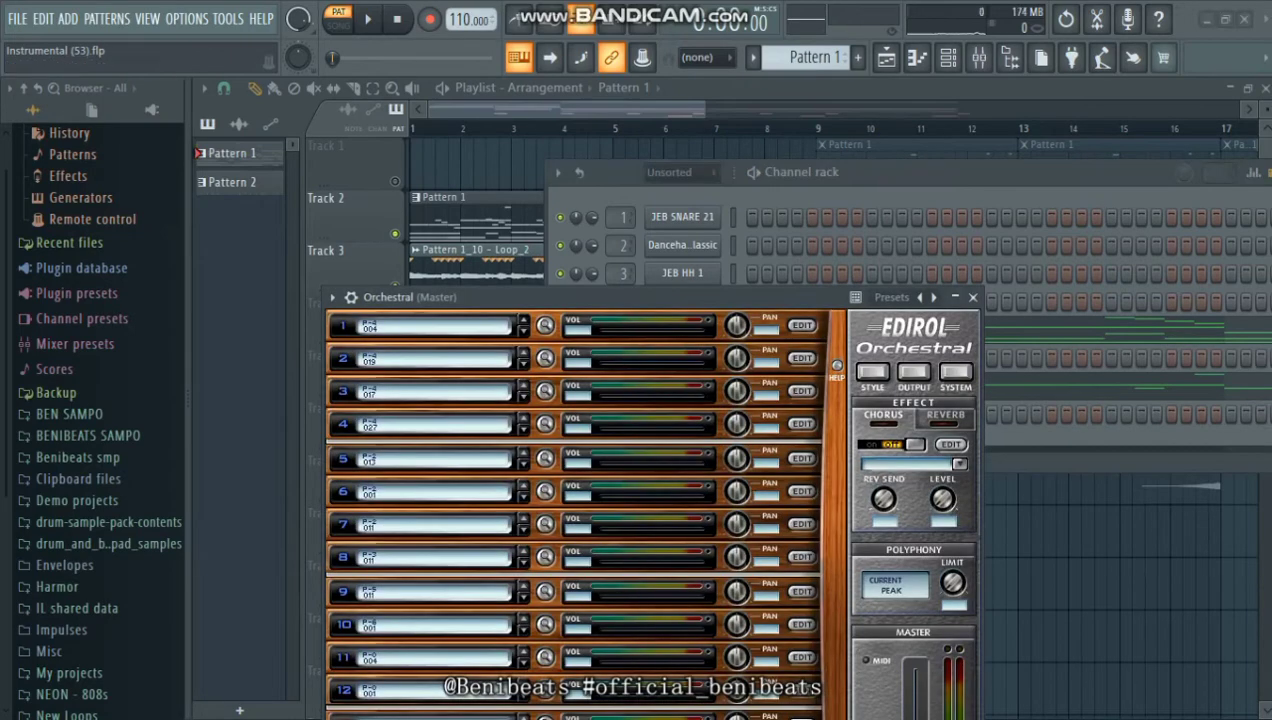
drag(620, 297, 761, 239)
key(z)
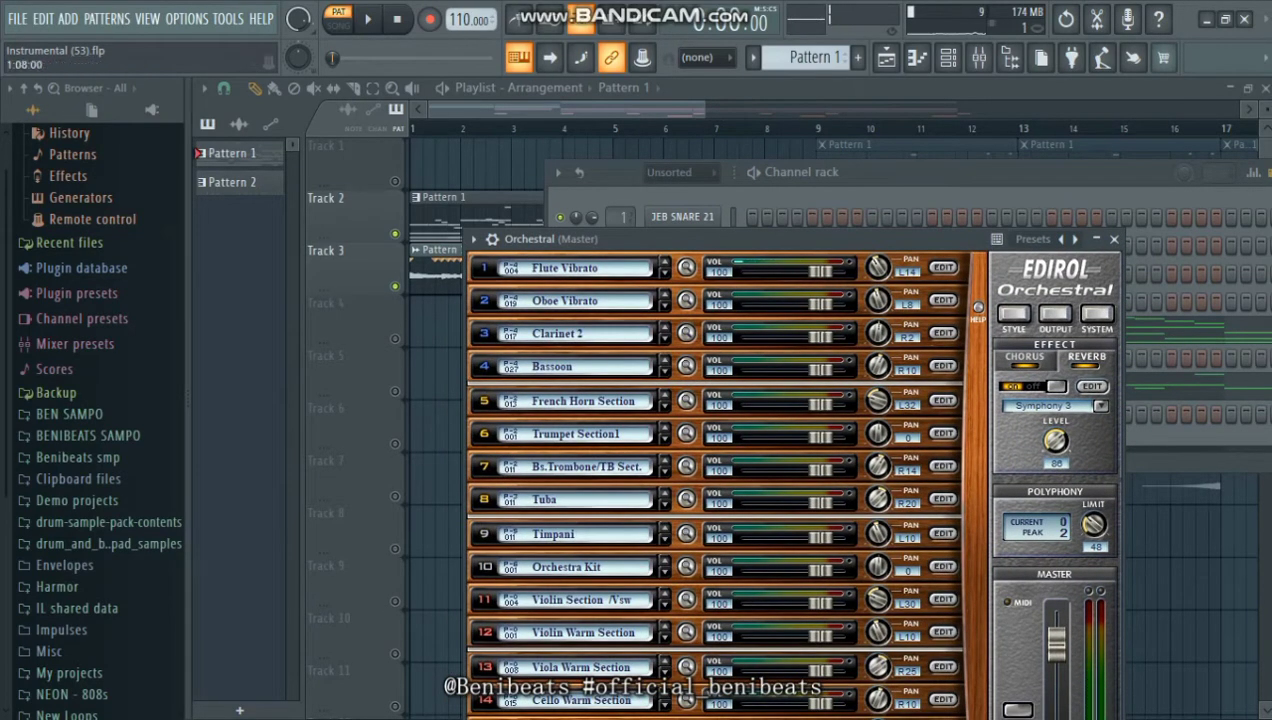
Copy the Morphine channel's notes in Pattern 1 and paste them into the Orchestral channel.
drag(857, 217, 752, 217)
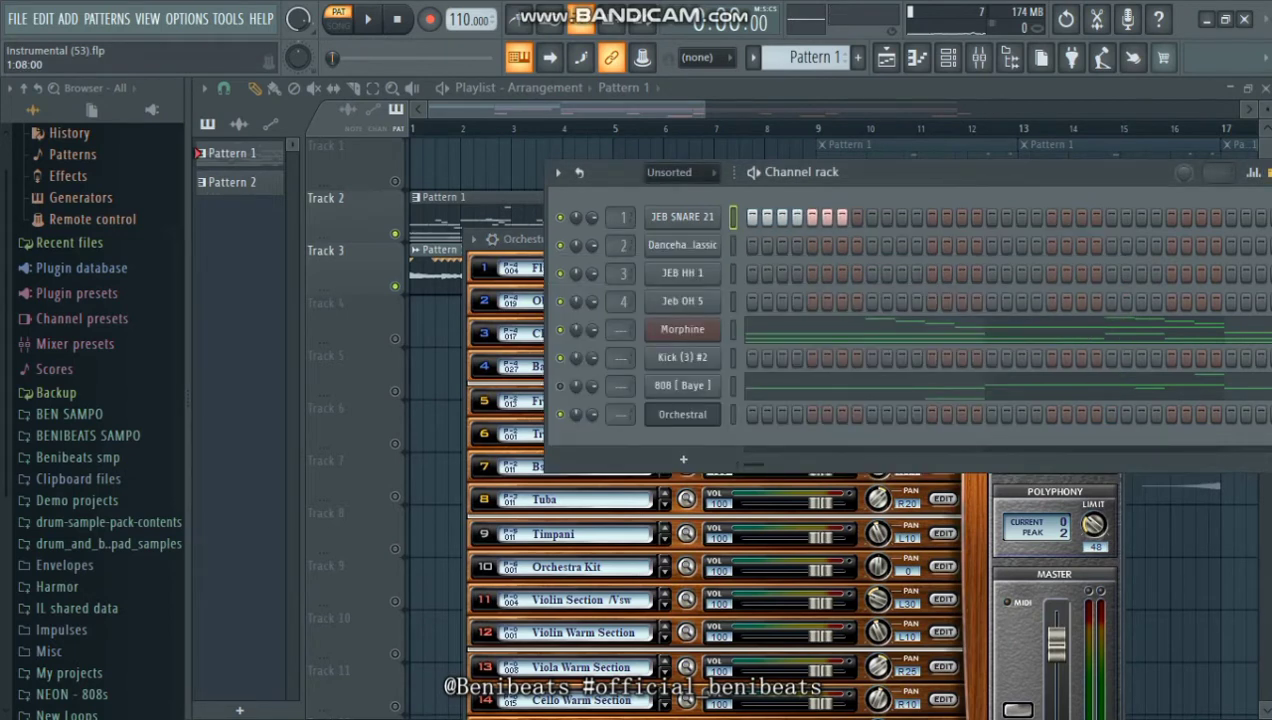
right_click(650, 320)
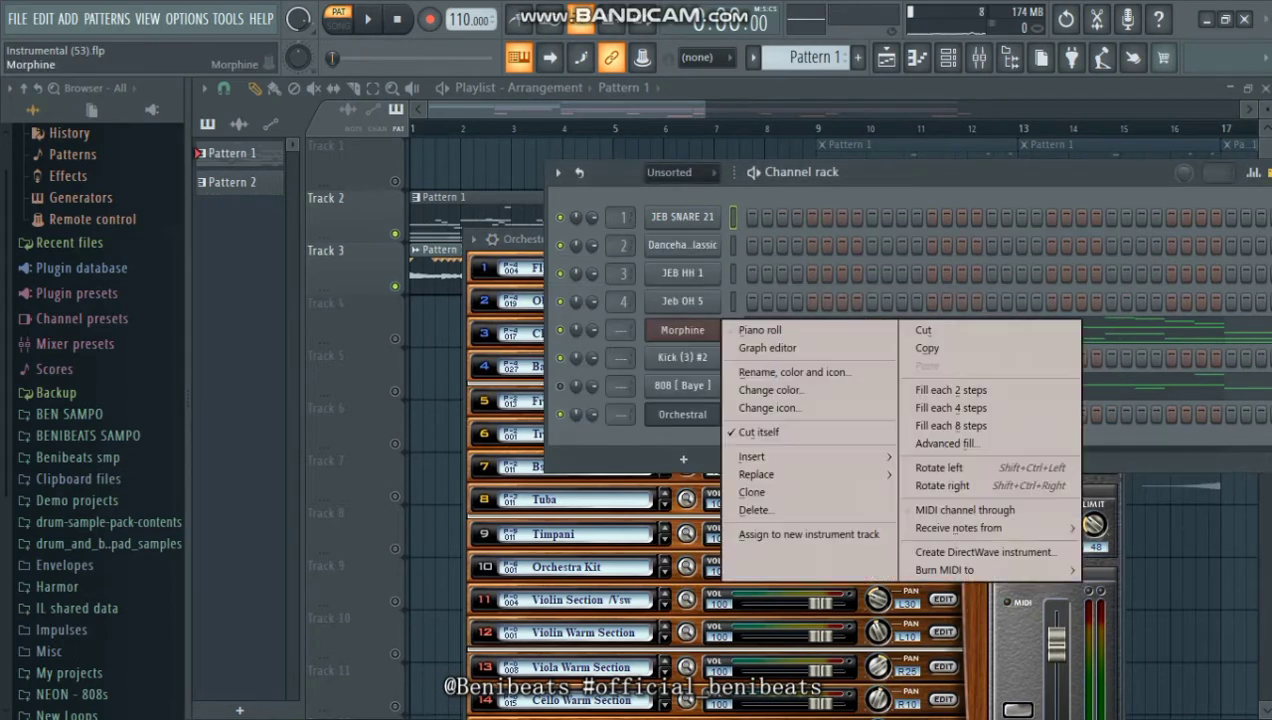
click(930, 347)
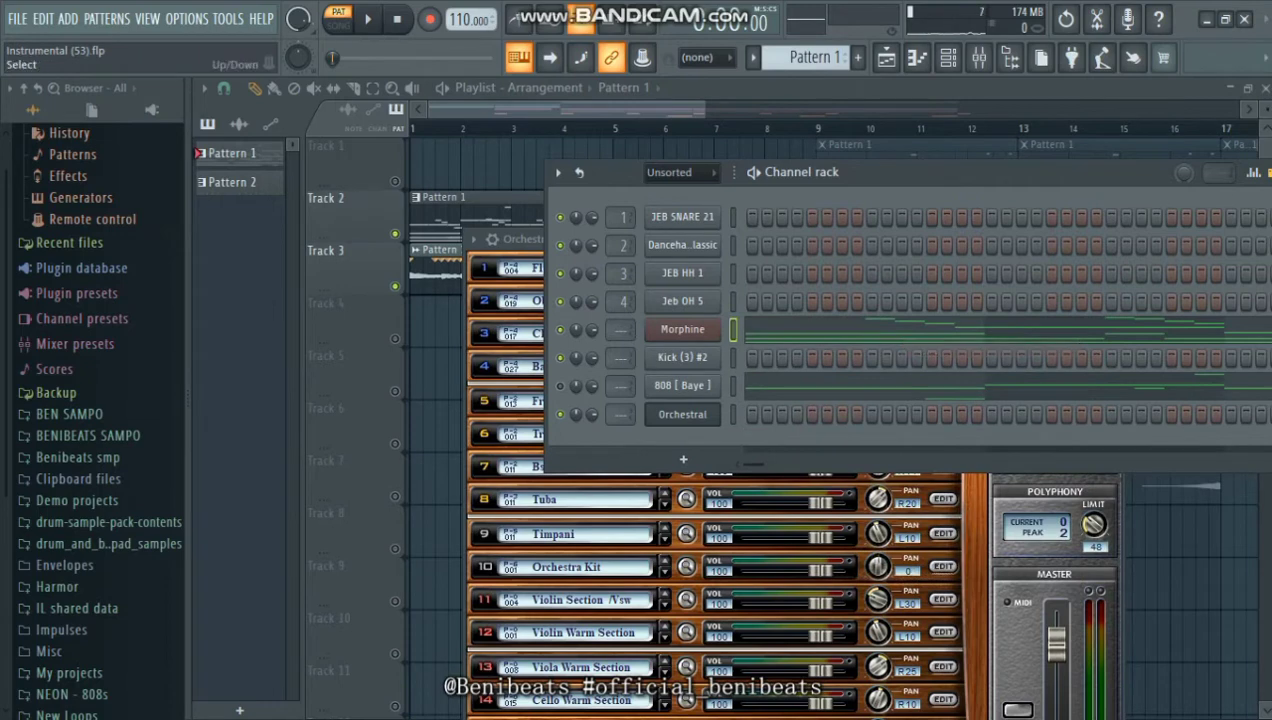
right_click(660, 414)
click(937, 446)
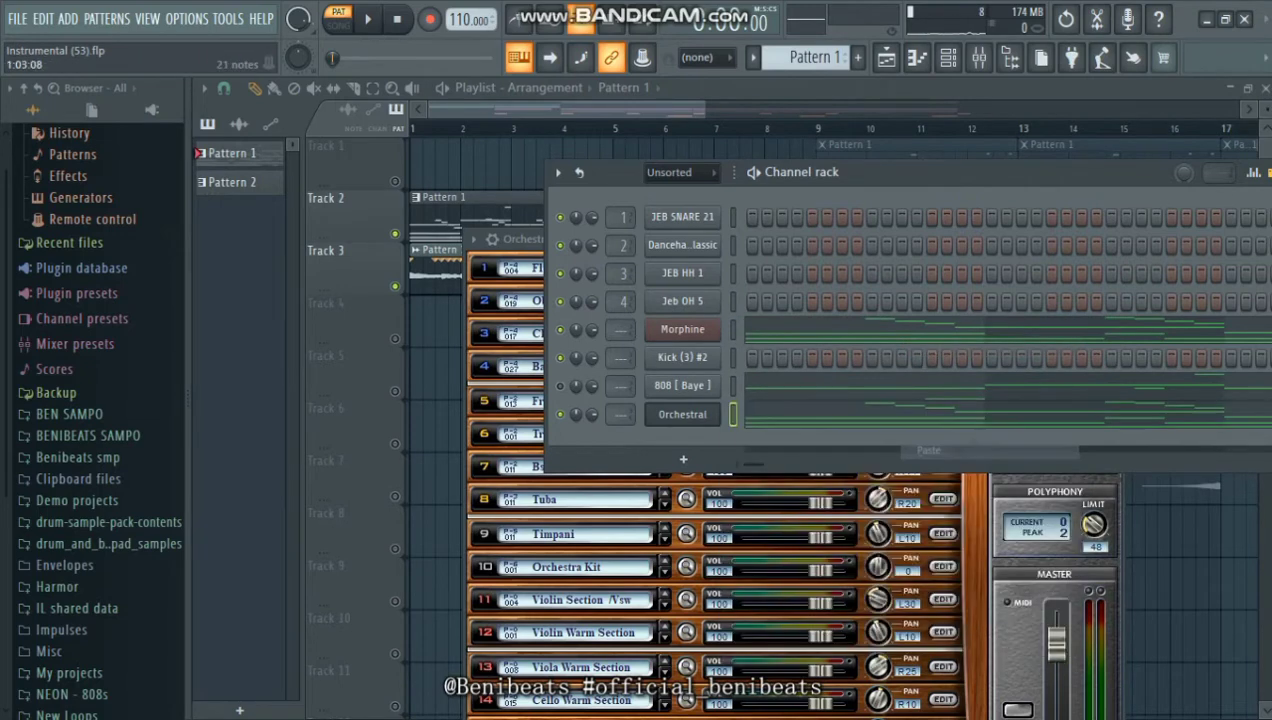
Delete the long Orchestral notes in bars 1 and 2: the B4 and G4, both E4 notes, the bar 2 G4 and the long E5.
click(764, 414)
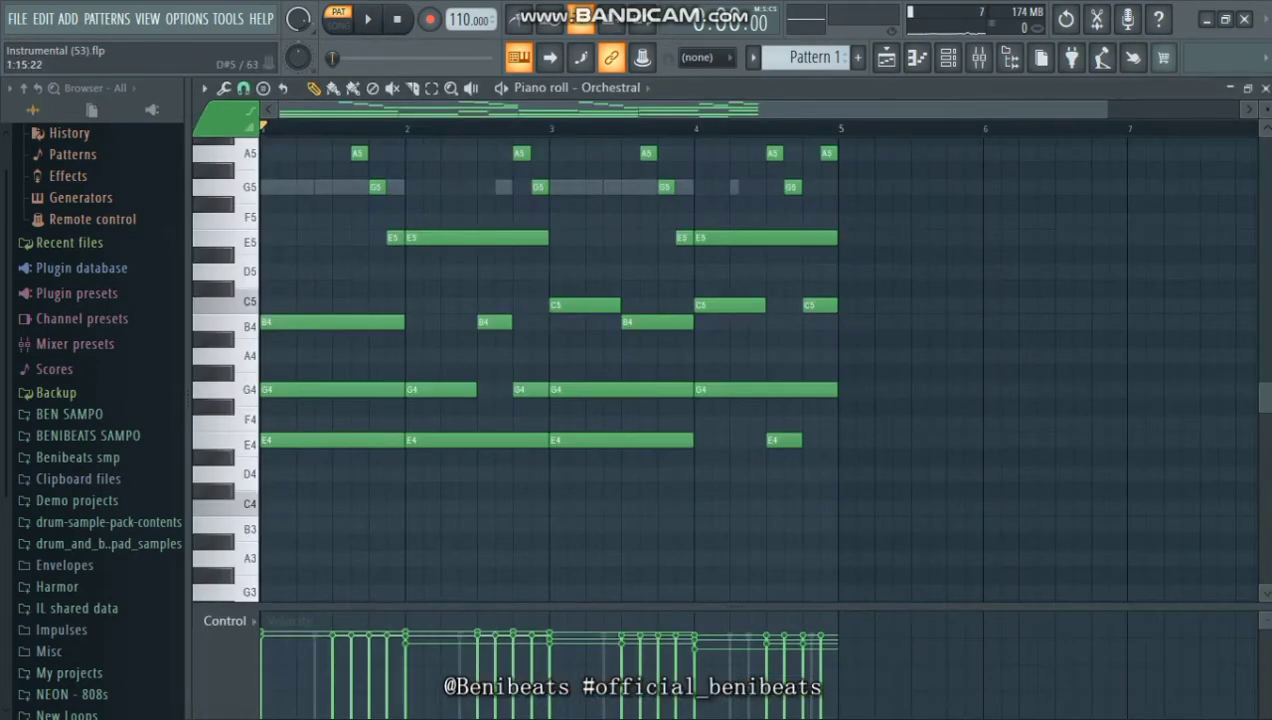
right_click(477, 237)
right_click(332, 321)
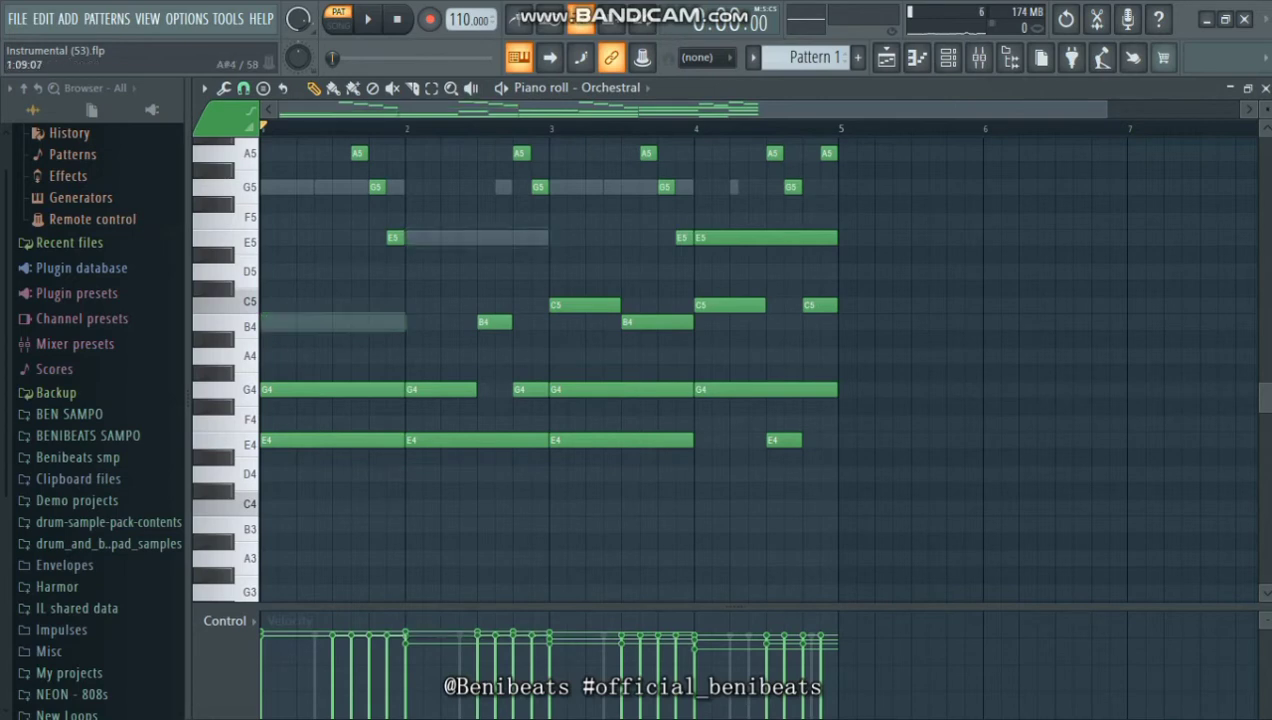
right_click(332, 389)
right_click(332, 440)
right_click(477, 440)
right_click(440, 389)
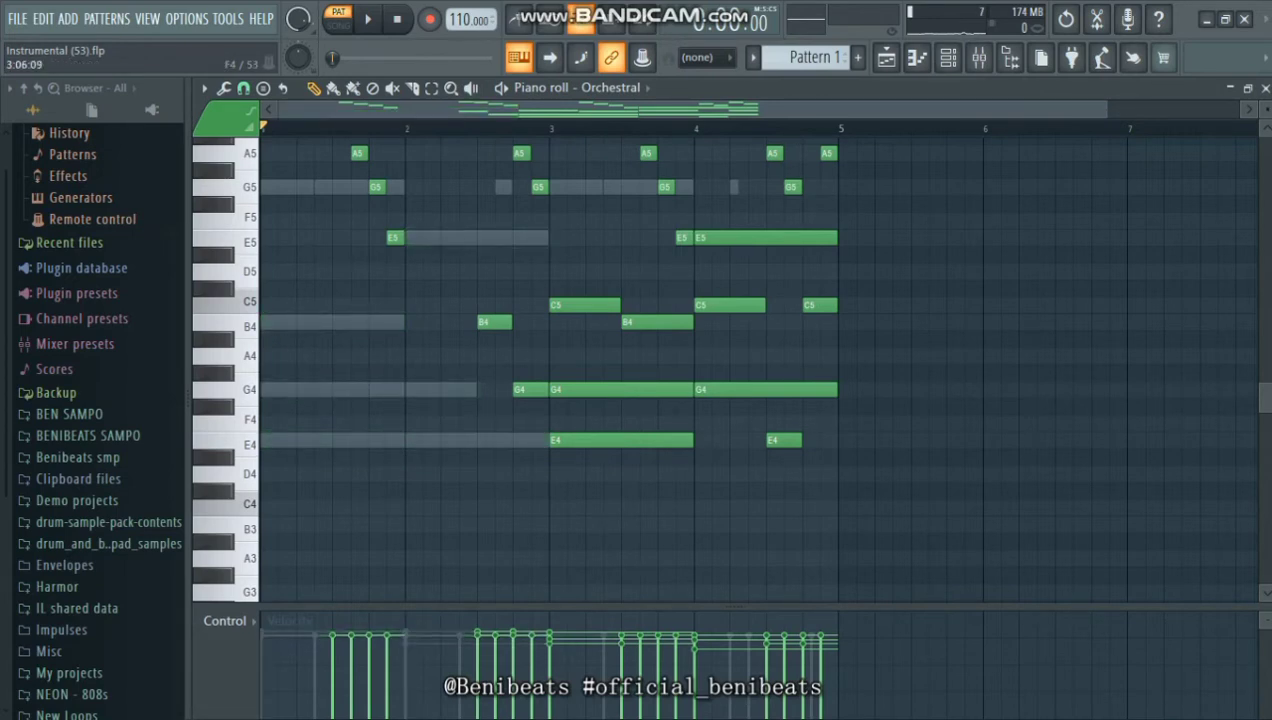
Delete the long E4, G4 and C5 notes at the start of bar 3 and the C5, G4 and E5 notes starting bar 4.
right_click(600, 440)
right_click(600, 389)
right_click(585, 305)
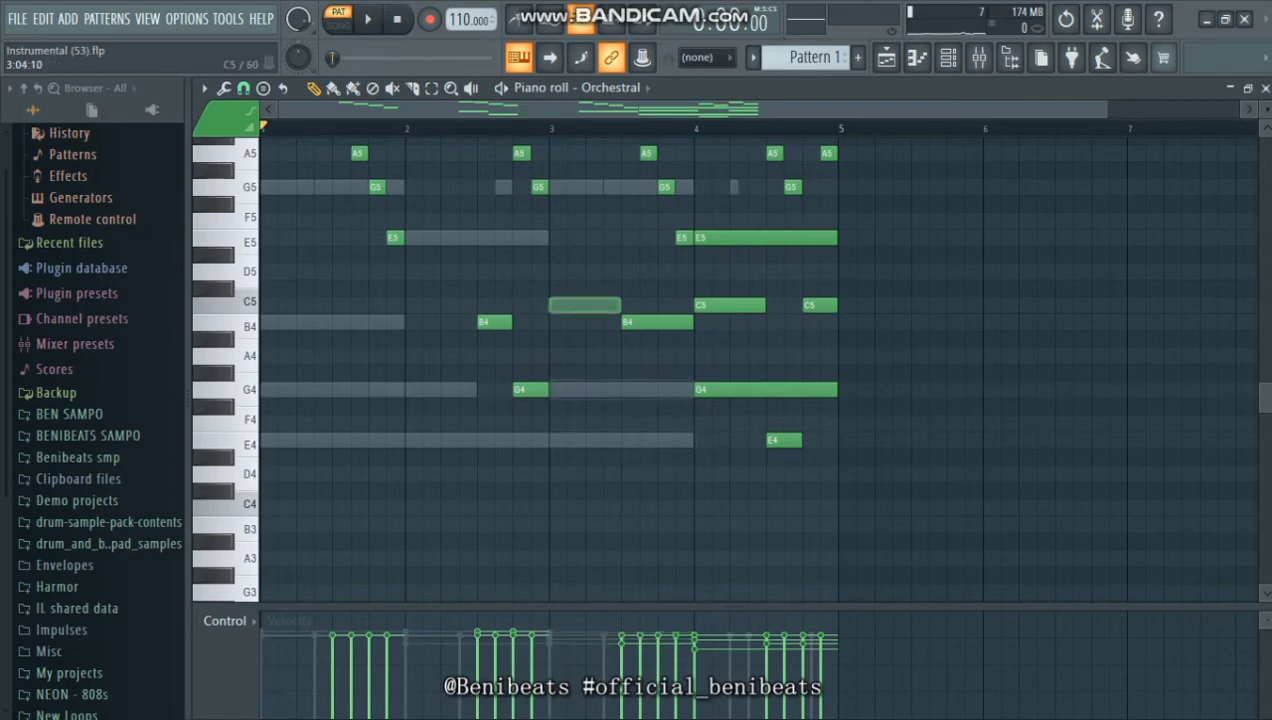
right_click(730, 305)
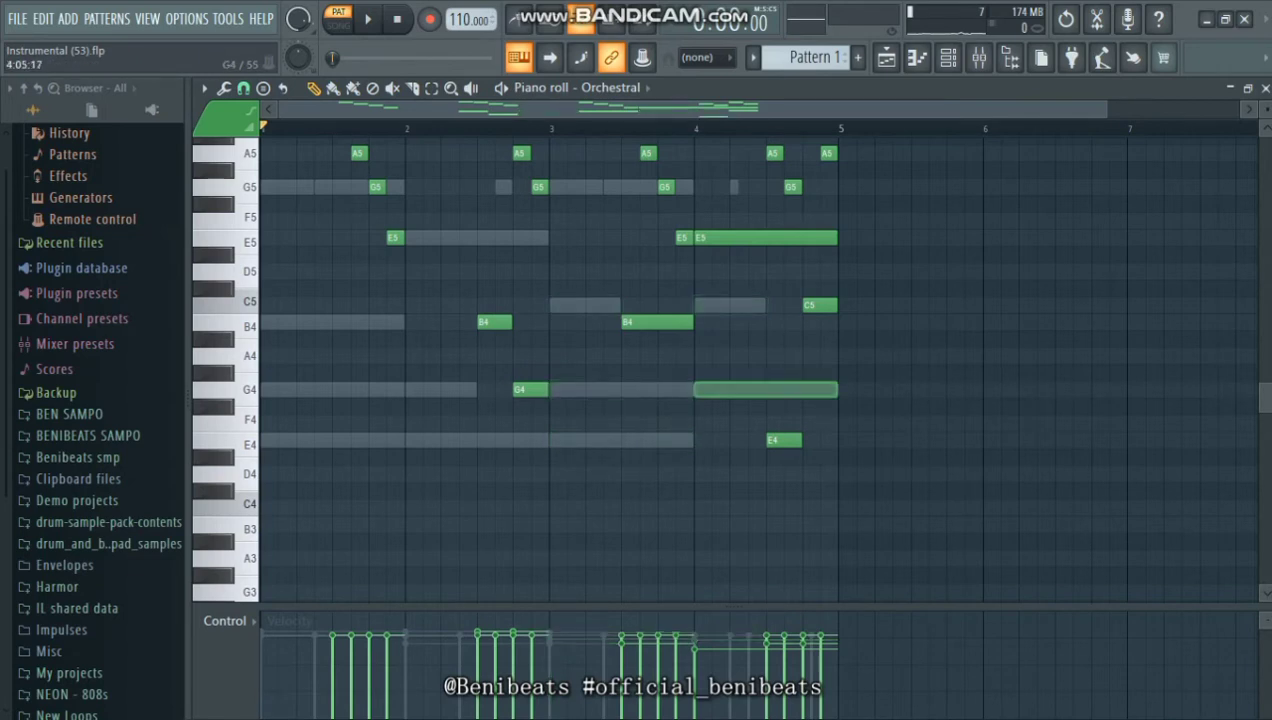
right_click(765, 389)
right_click(745, 237)
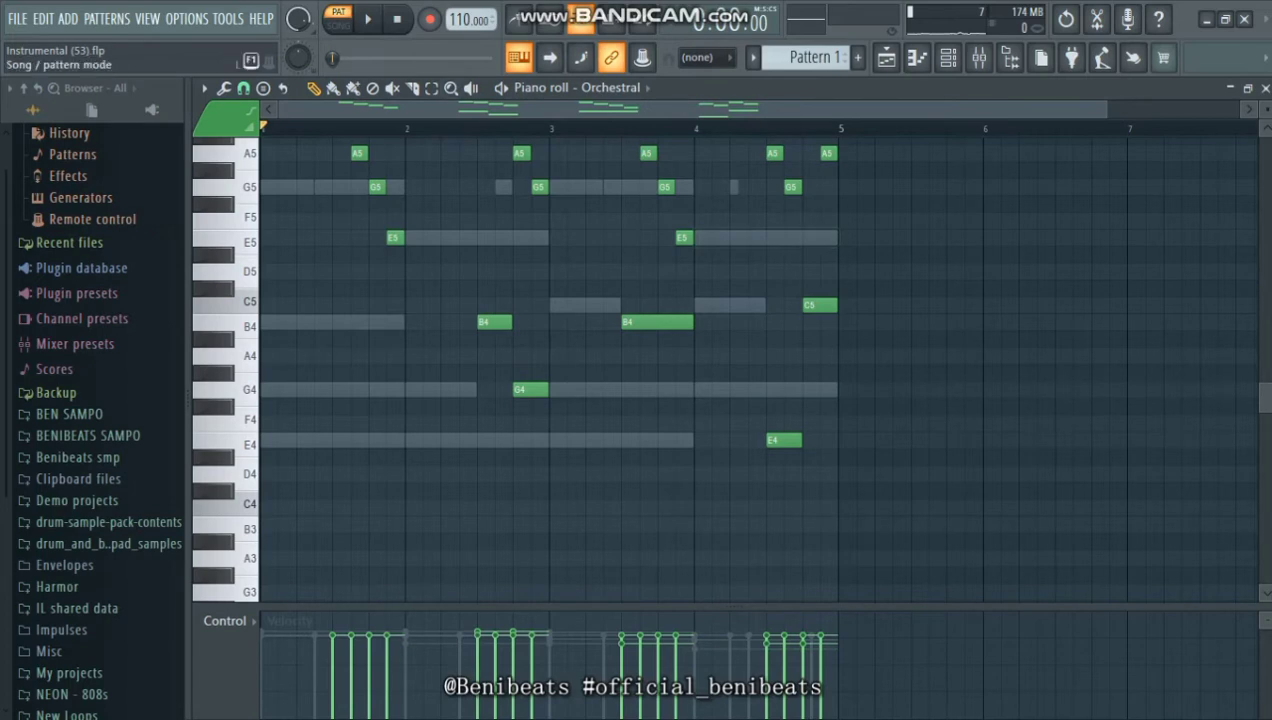
Play Pattern 1 with Morphine muted, and open the tone finder for part 1 of the Orchestral instrument.
click(368, 18)
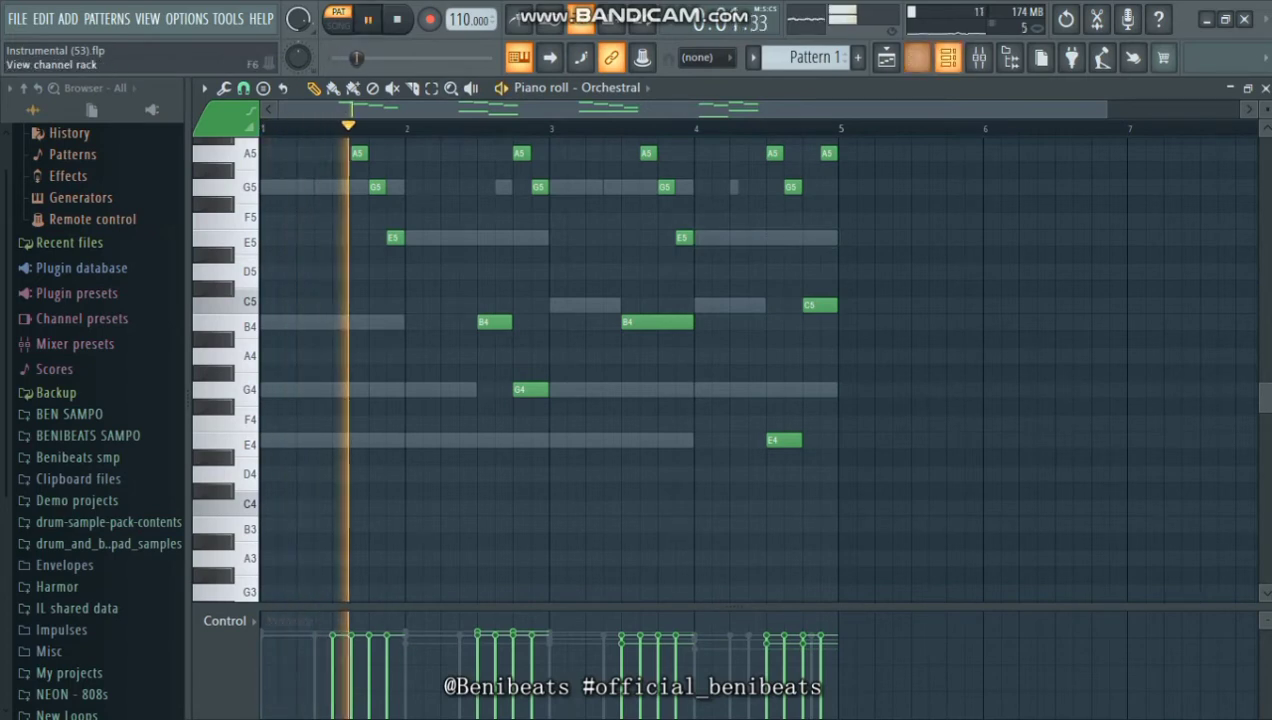
click(947, 57)
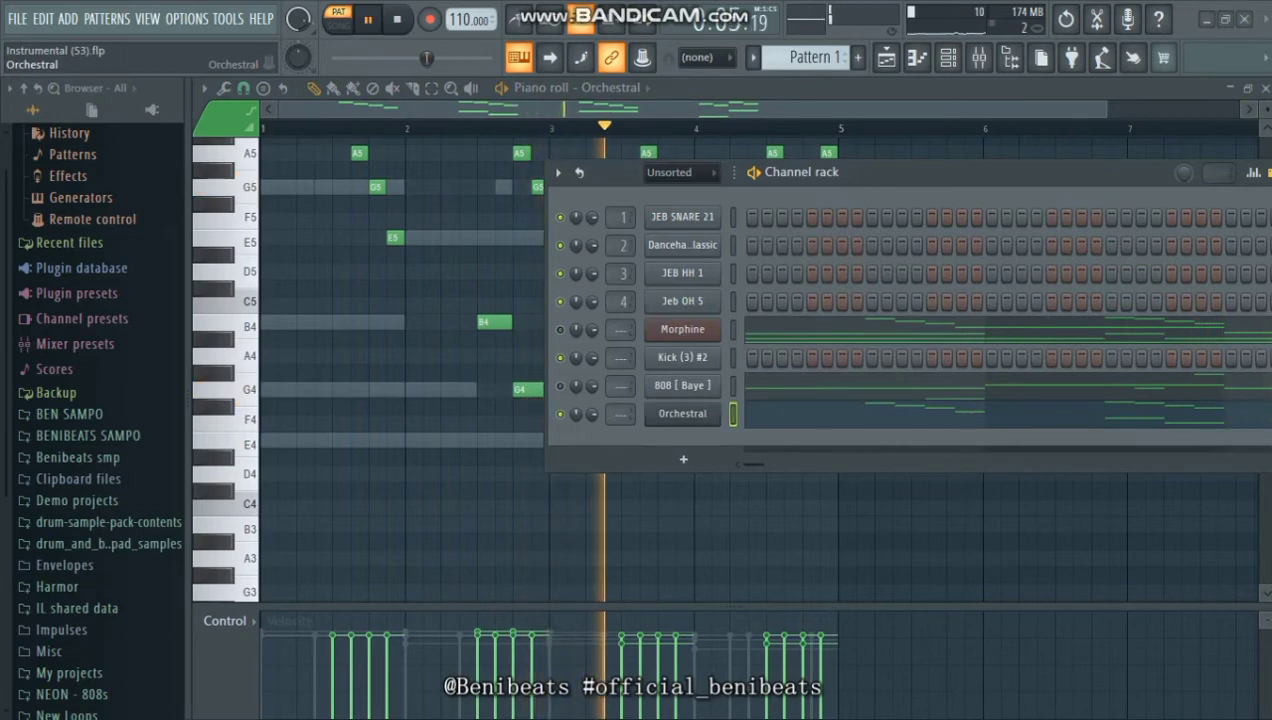
click(682, 414)
click(686, 267)
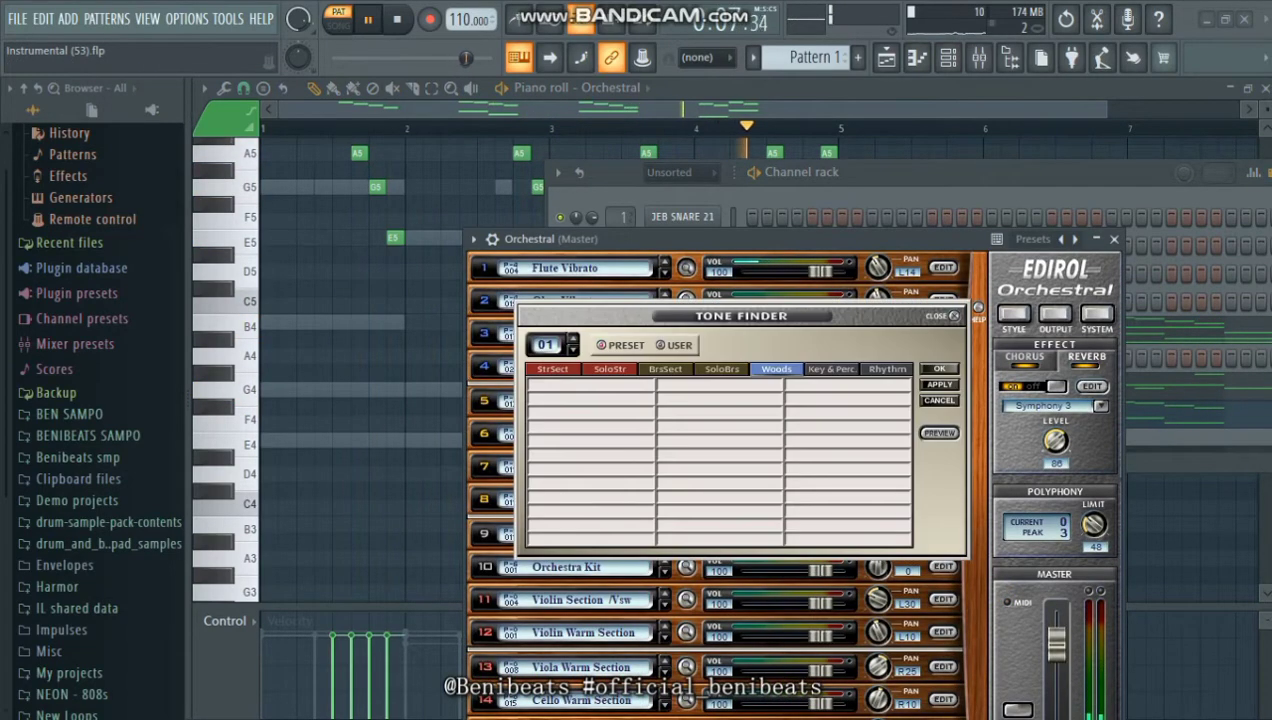
Audition Bass Flute, Clarinet 2, Bass Flute Vibrato, Flute and Flute /Msw for part 1, and choose Bass Flute /Msw.
click(687, 399)
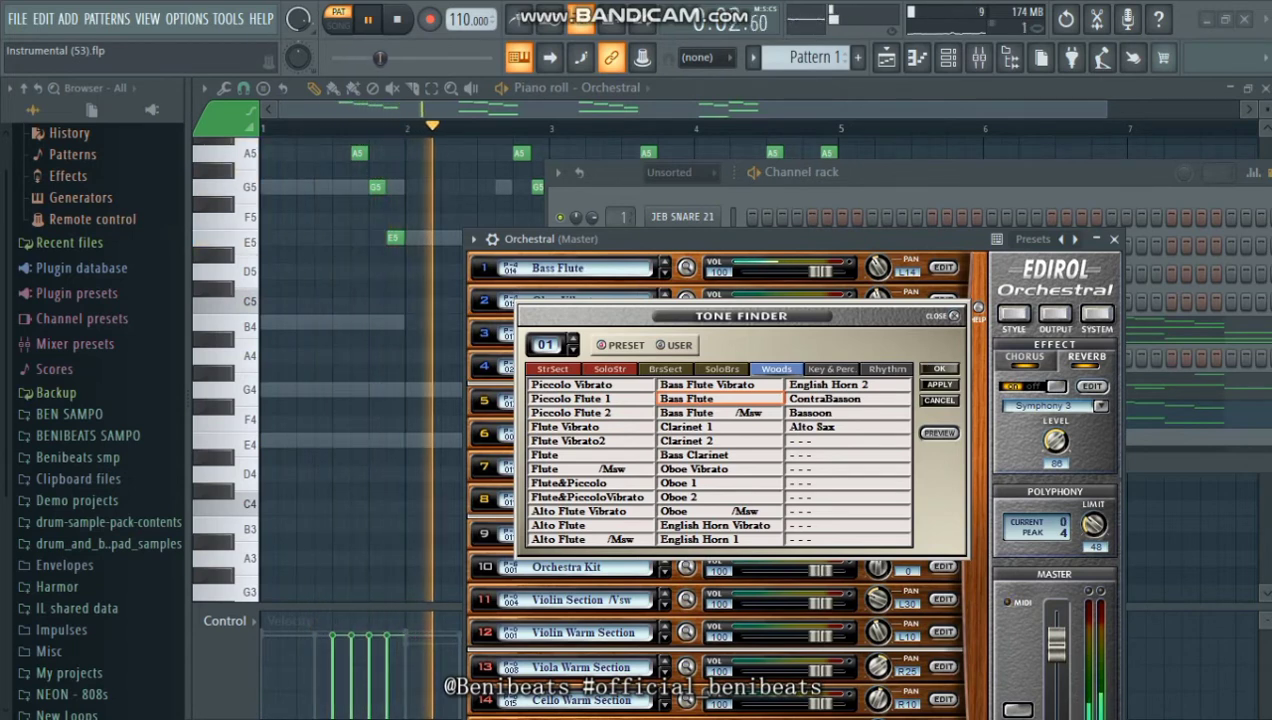
click(687, 441)
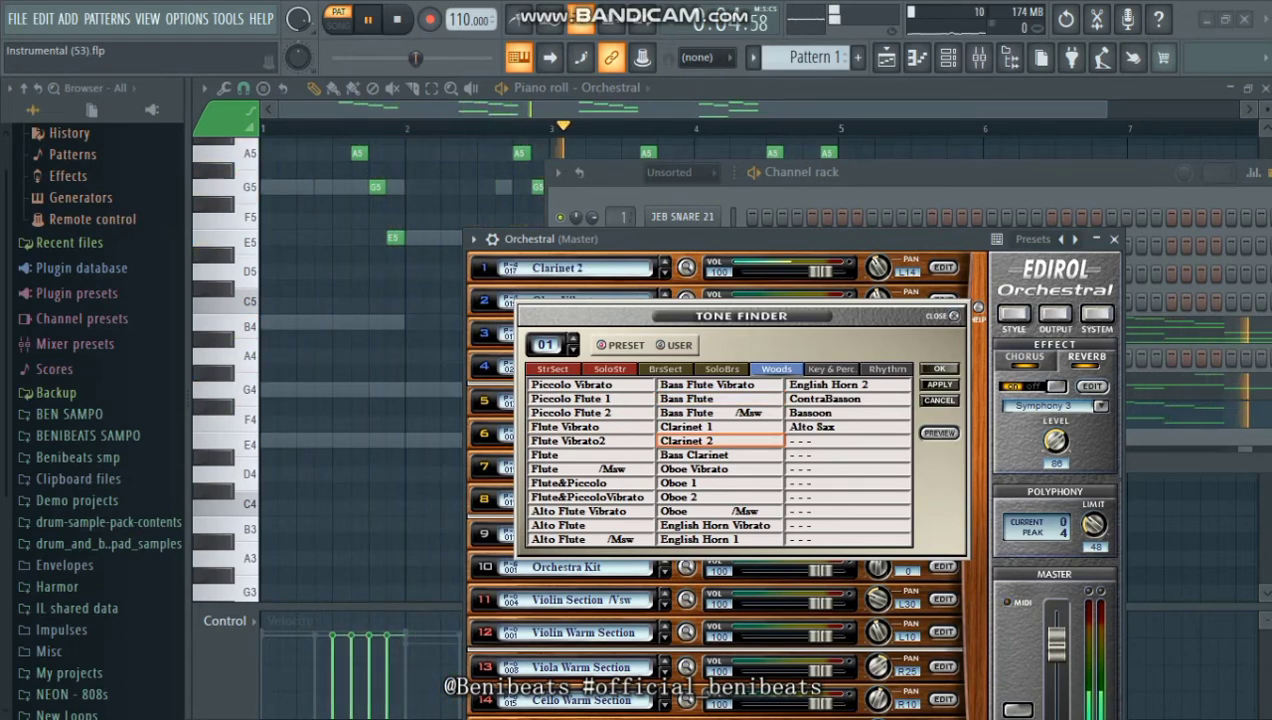
click(687, 399)
click(687, 385)
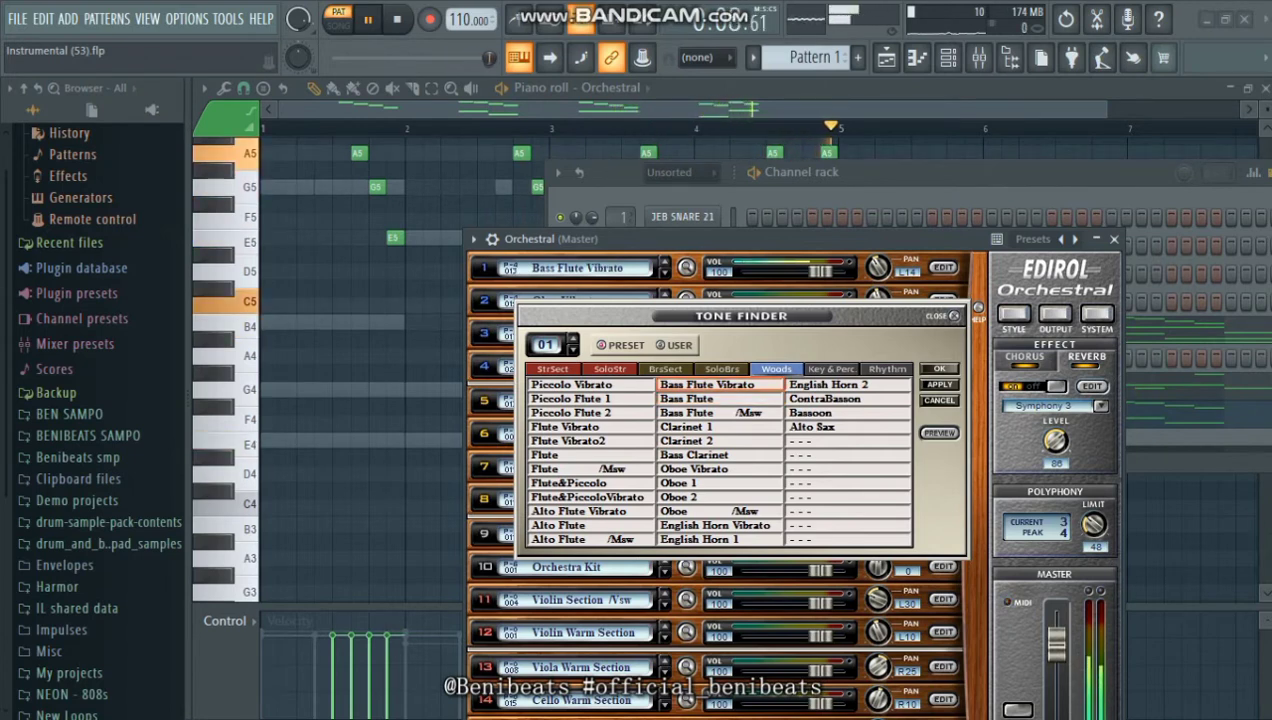
click(700, 413)
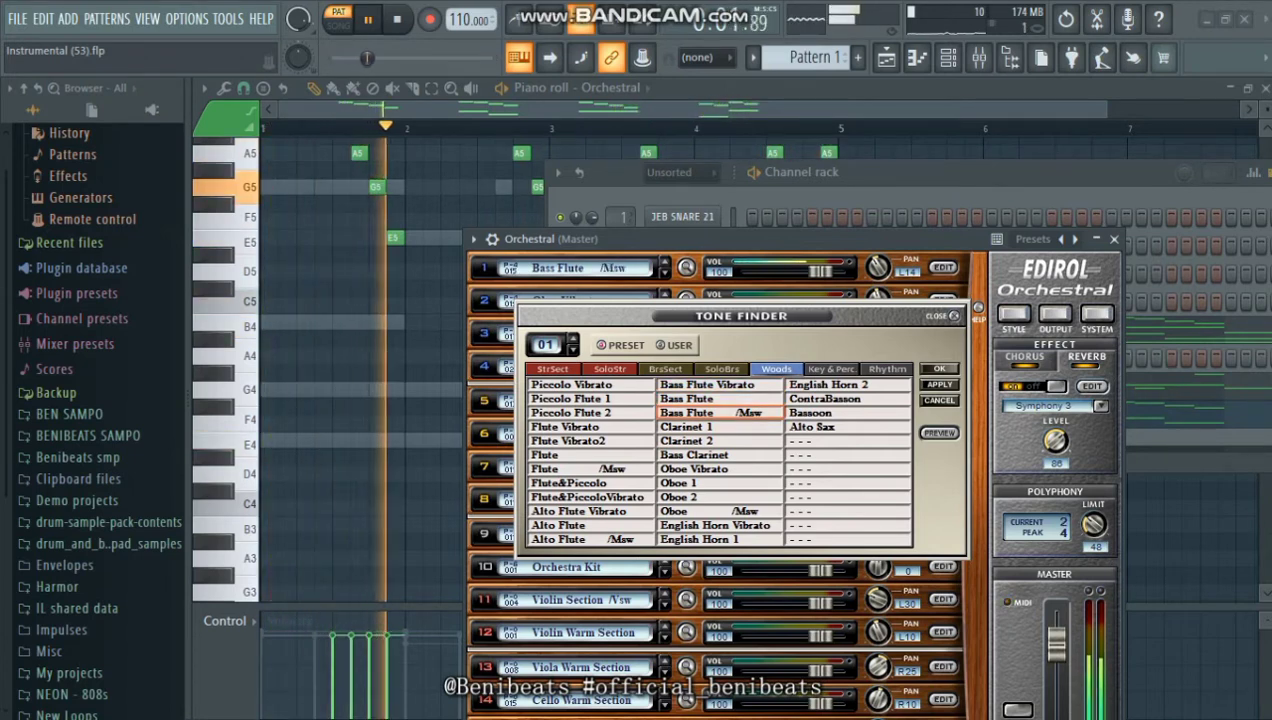
click(592, 455)
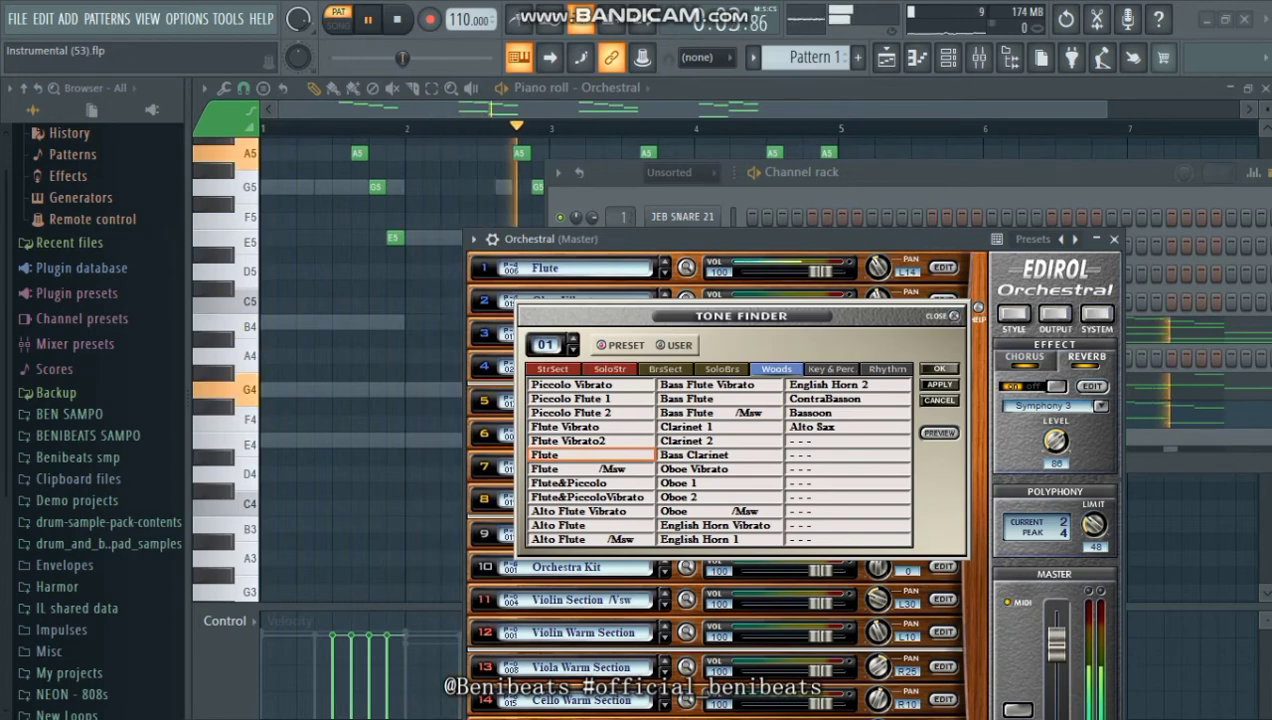
click(592, 469)
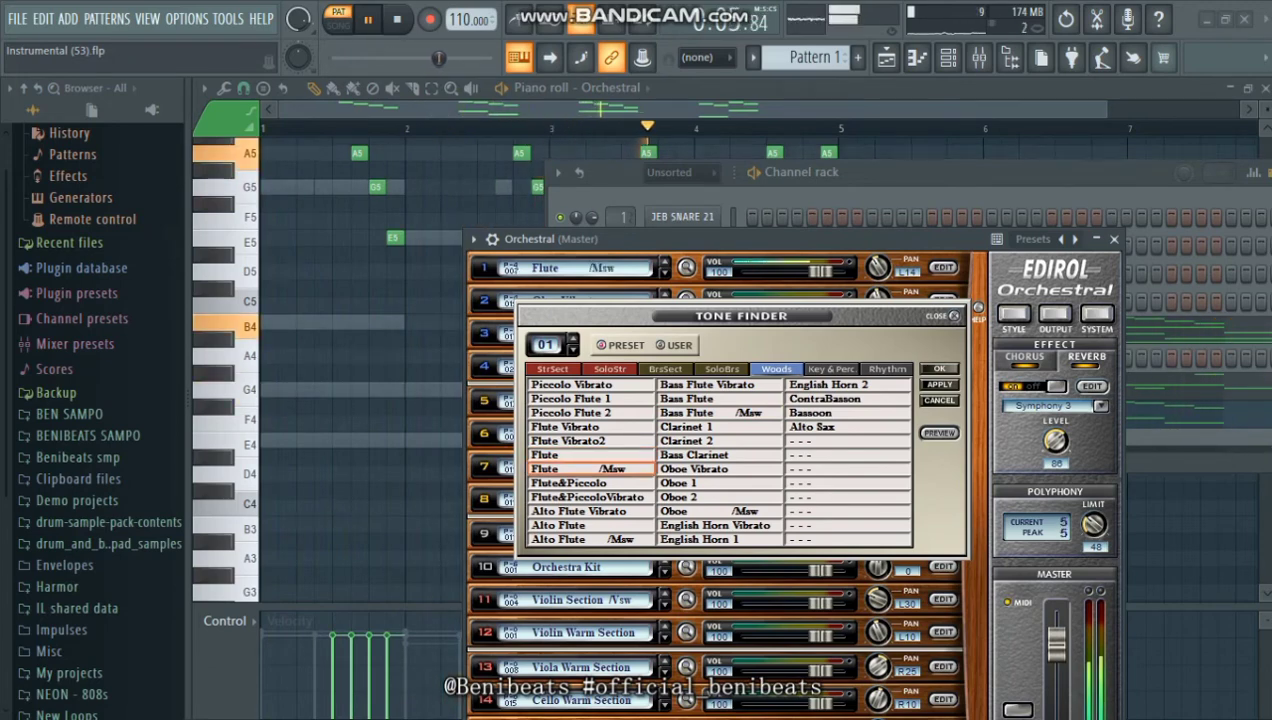
click(718, 413)
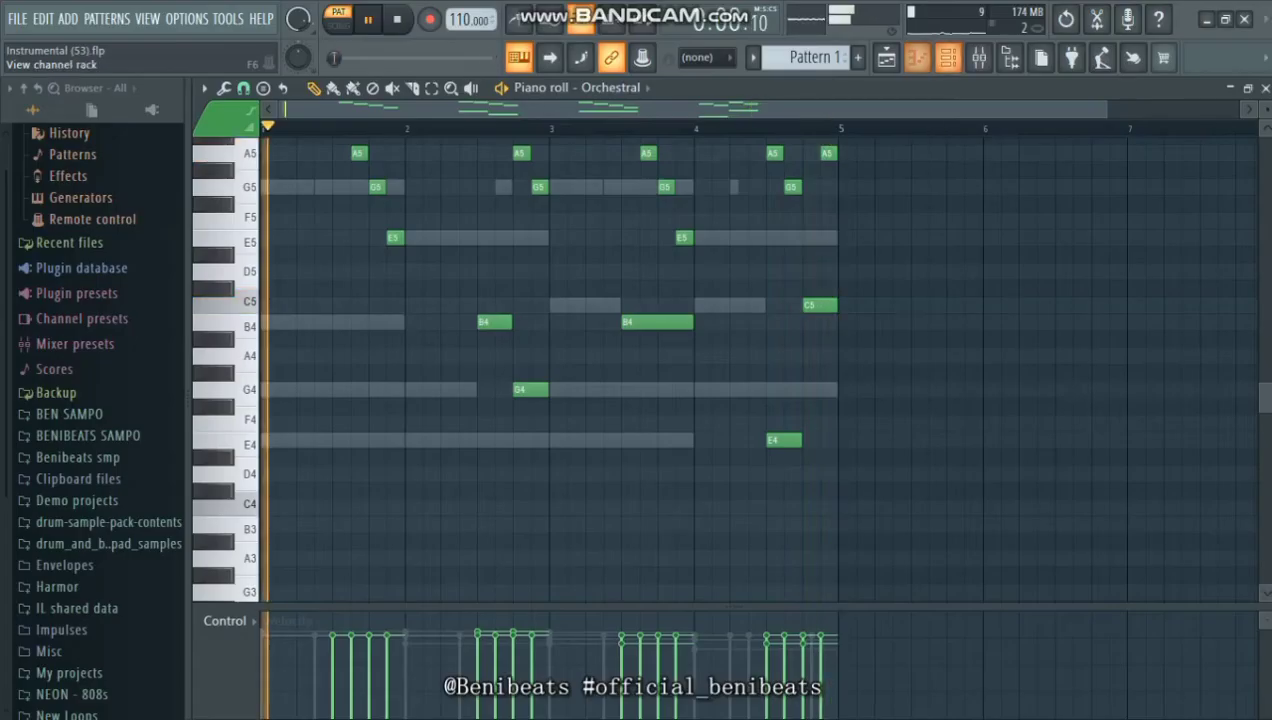
Cut the Orchestral notes out of Pattern 1 and paste them into the Orchestral channel of a new Pattern 3.
key(F6)
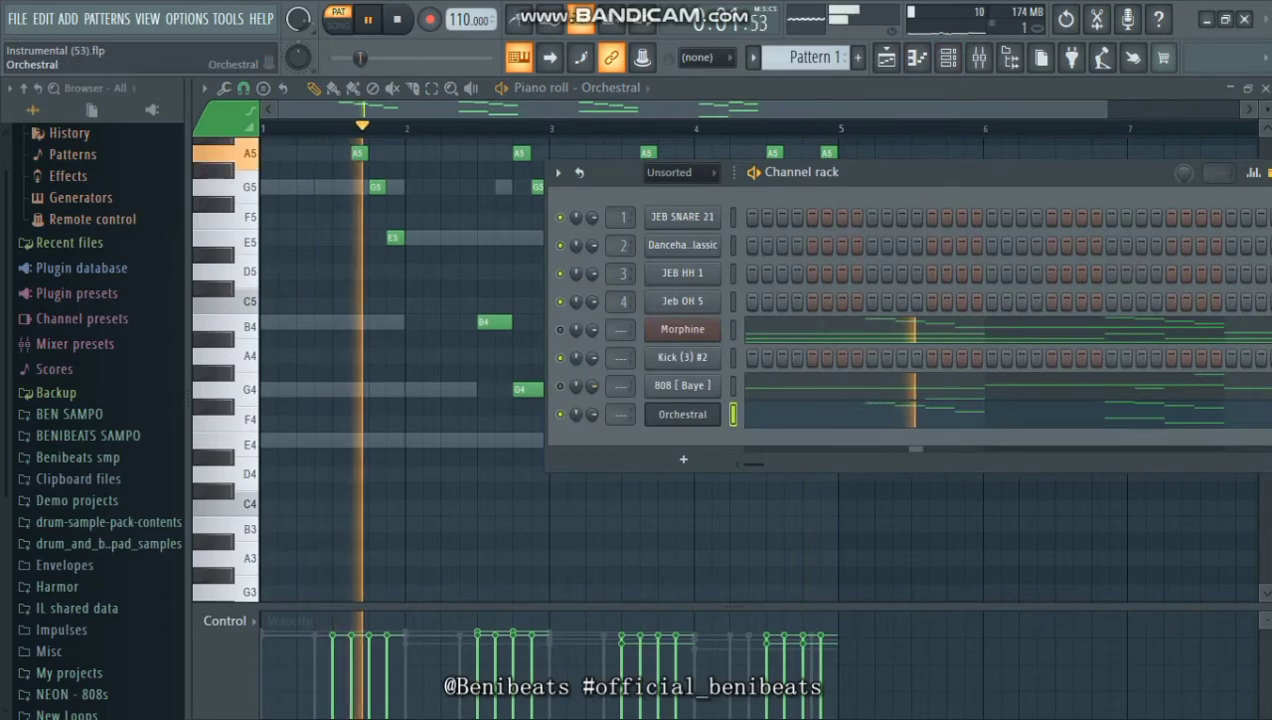
right_click(715, 408)
click(924, 416)
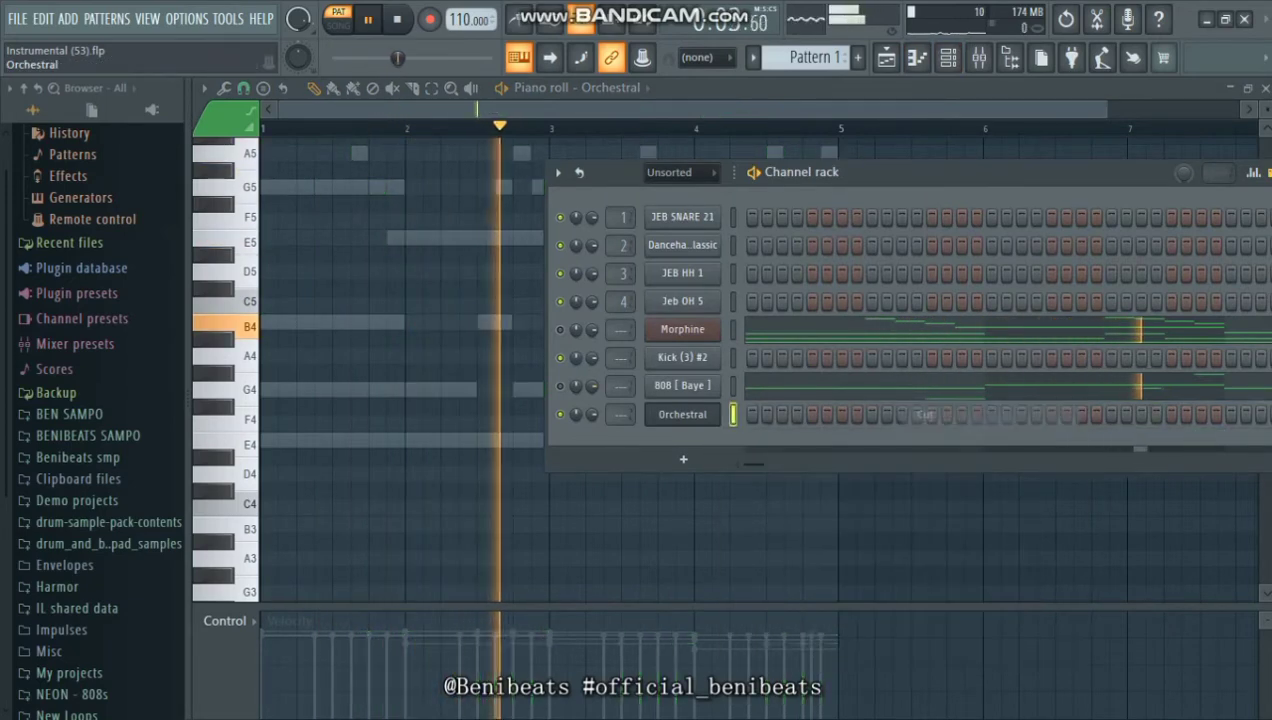
click(814, 57)
click(846, 79)
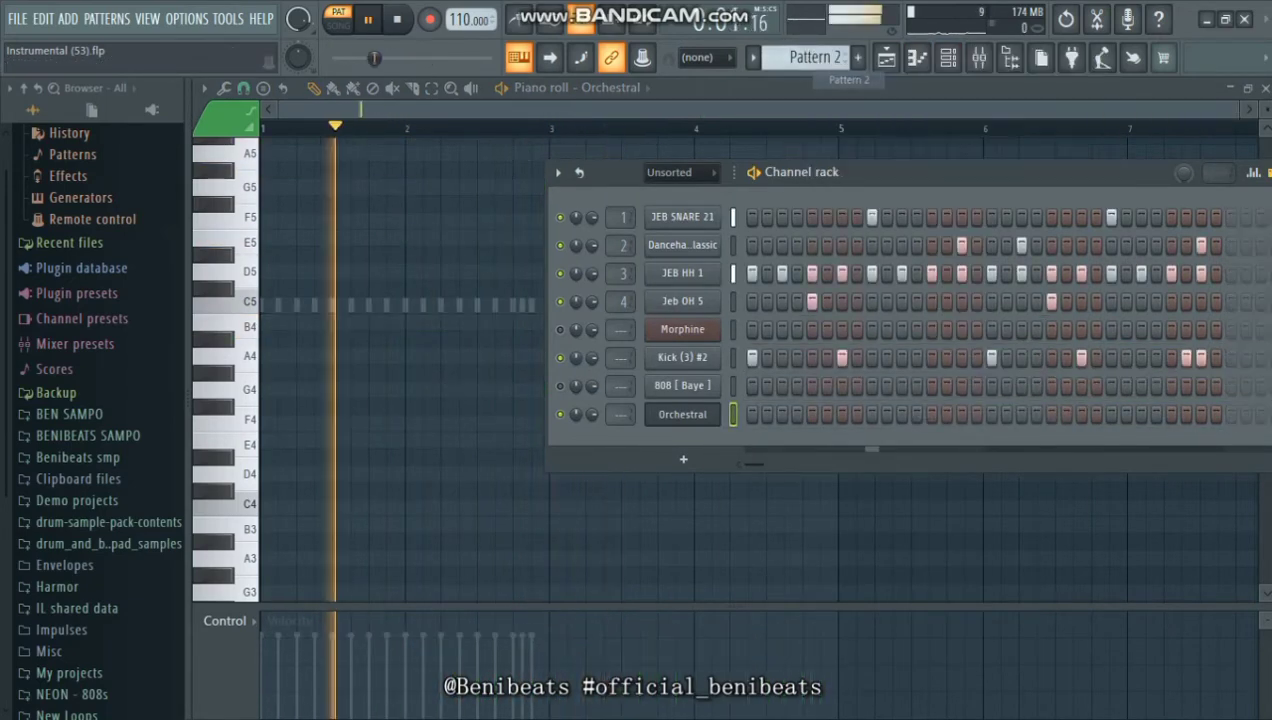
click(858, 57)
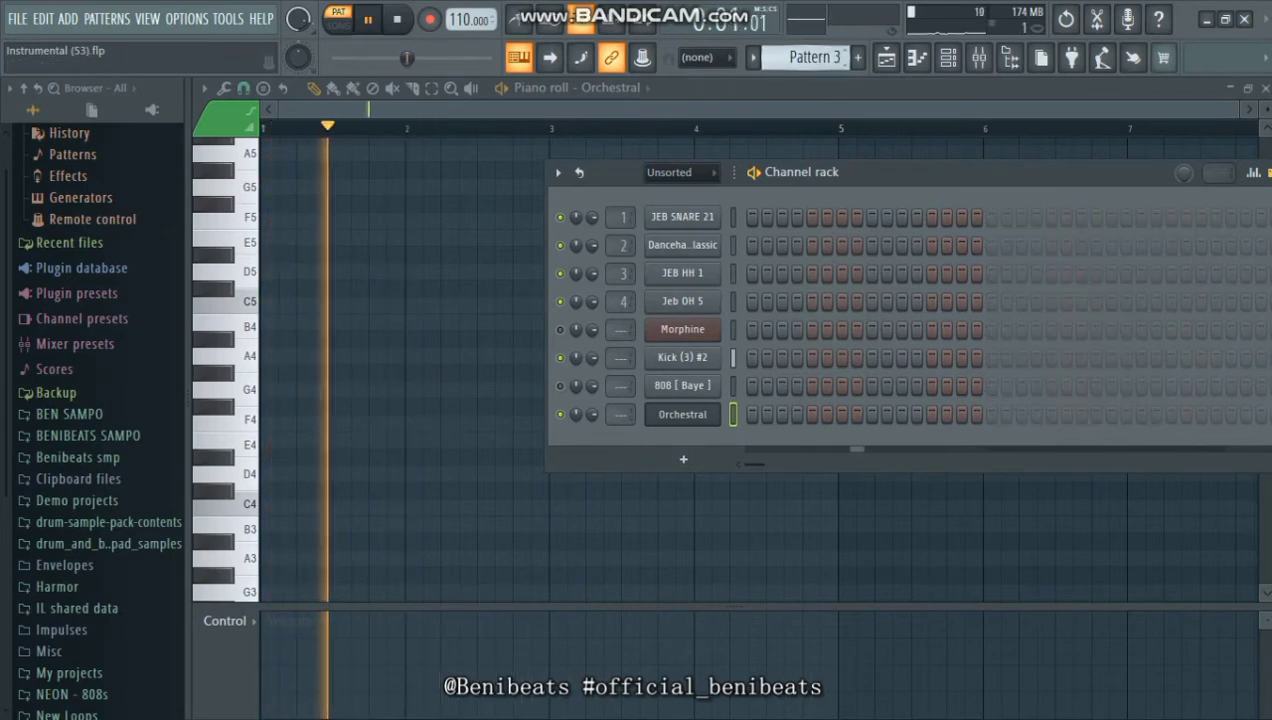
key(ctrl+v)
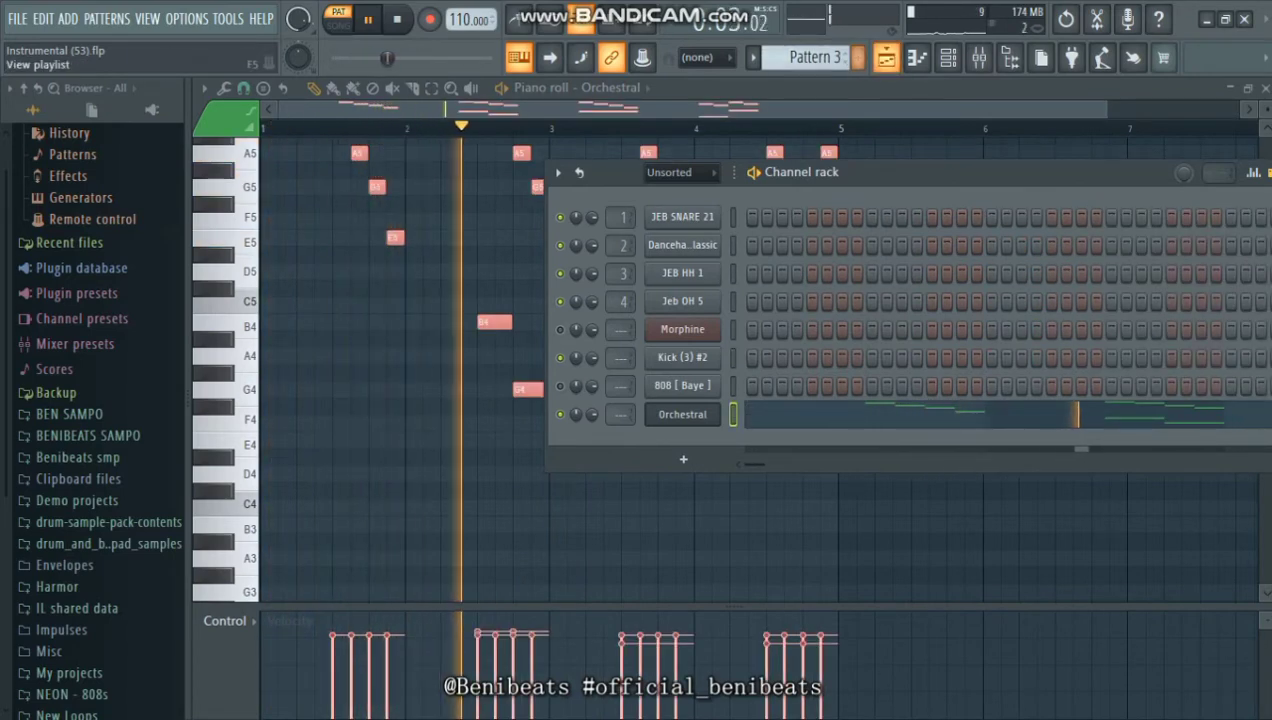
Move the two Pattern 1 clips at bars 1 and 5 in the playlist from Track 2 up to Track 1.
click(886, 57)
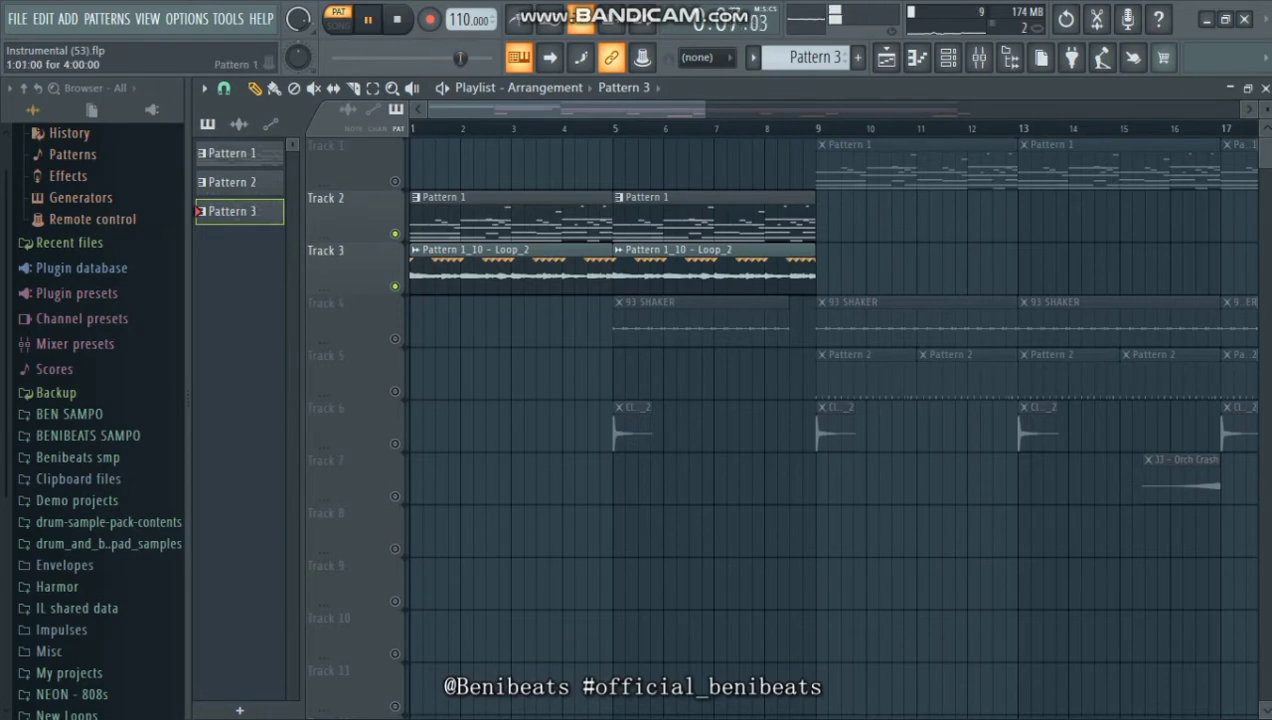
drag(510, 219, 510, 166)
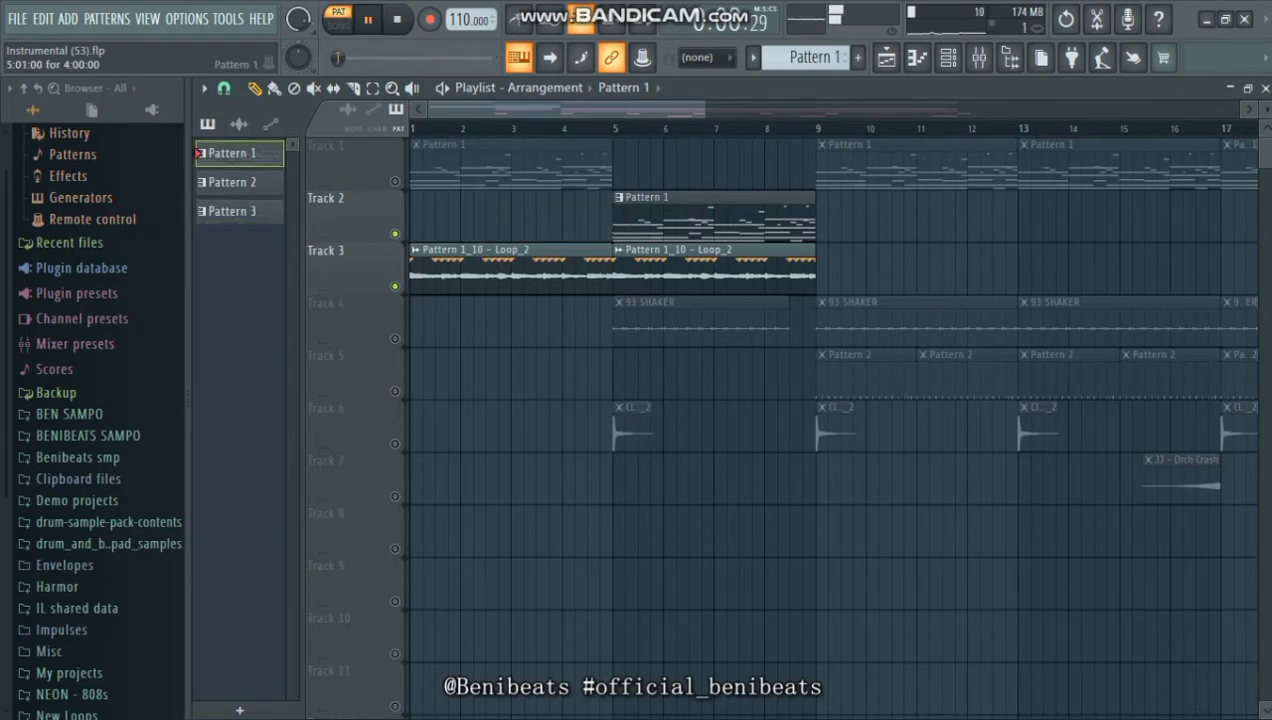
drag(712, 219, 712, 166)
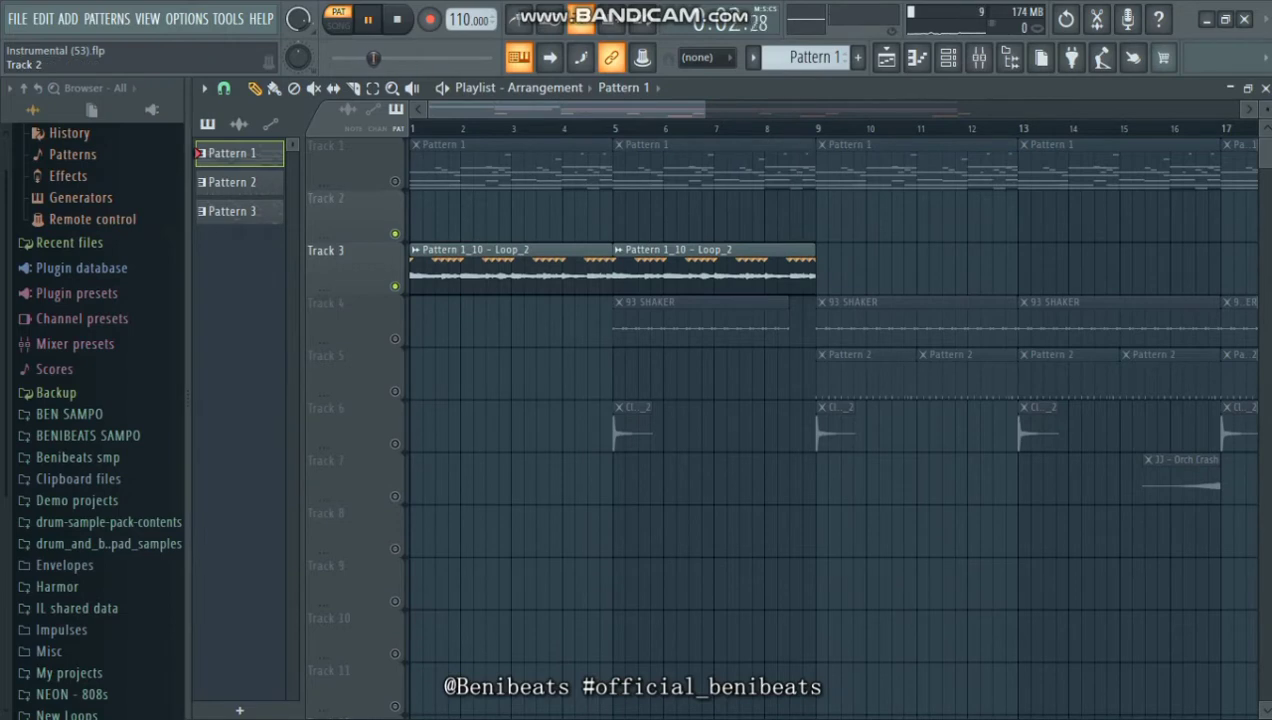
Place Pattern 3 clips on Track 2 at bars 1 and 5, aligned with the audio clips below.
click(234, 211)
drag(428, 219, 415, 219)
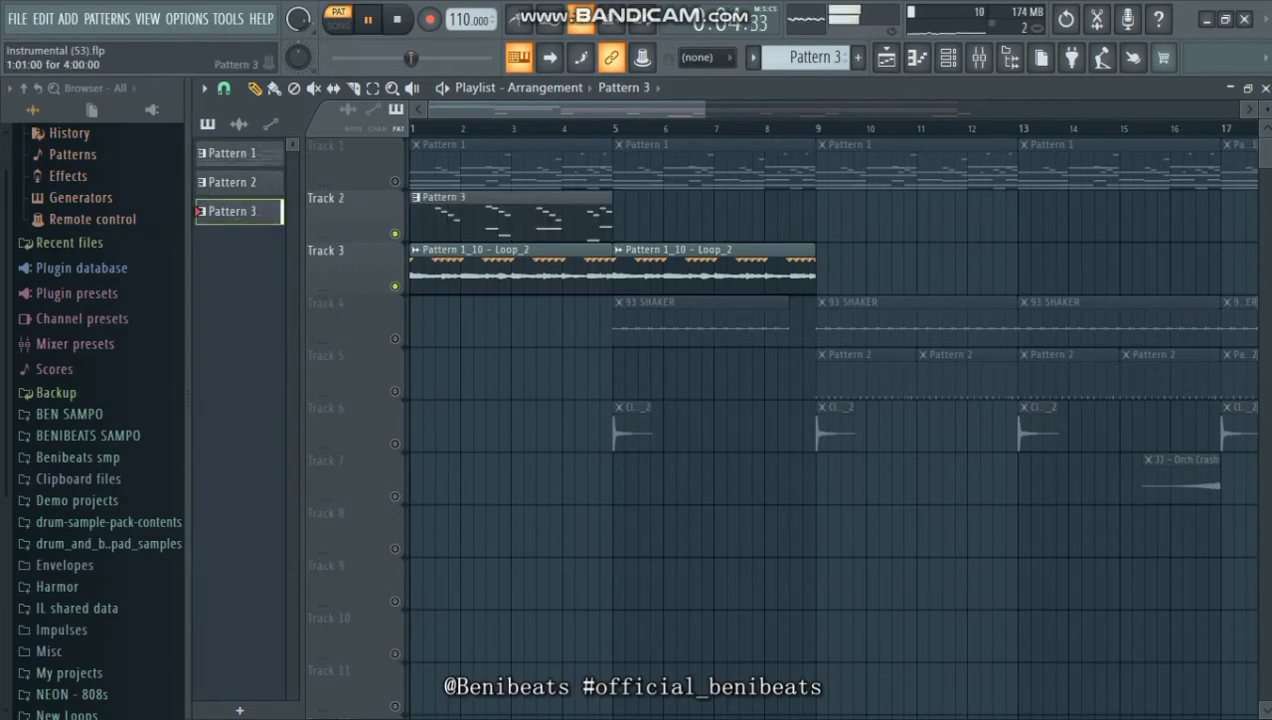
click(632, 219)
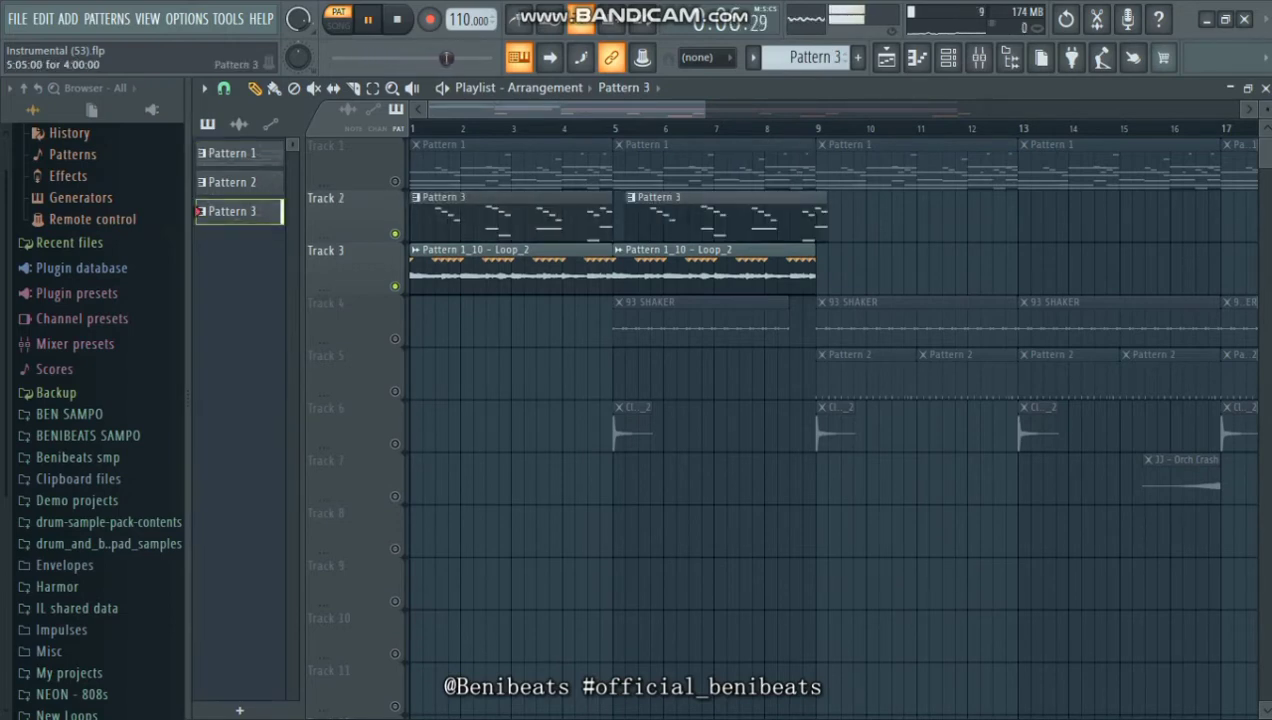
drag(632, 219, 620, 219)
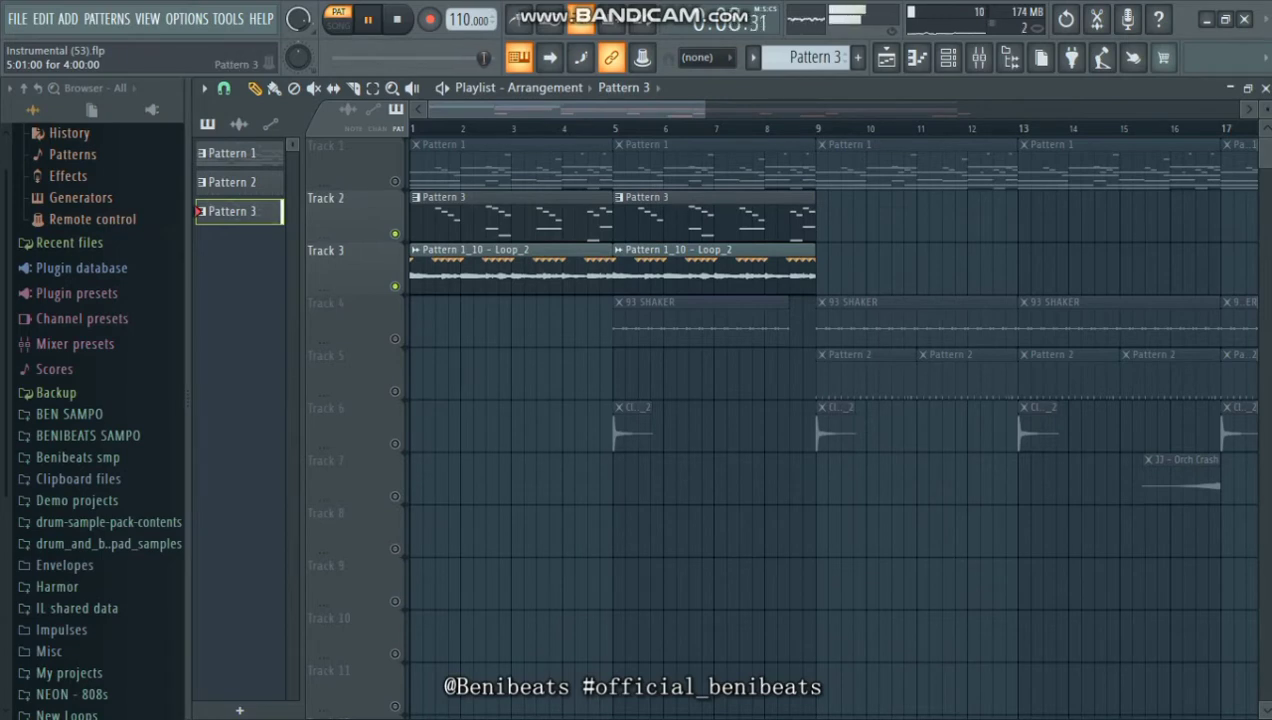
Switch playback to song mode, select the time range from bar 1 into bar 8, and open Pattern 3's Orchestral notes.
click(338, 20)
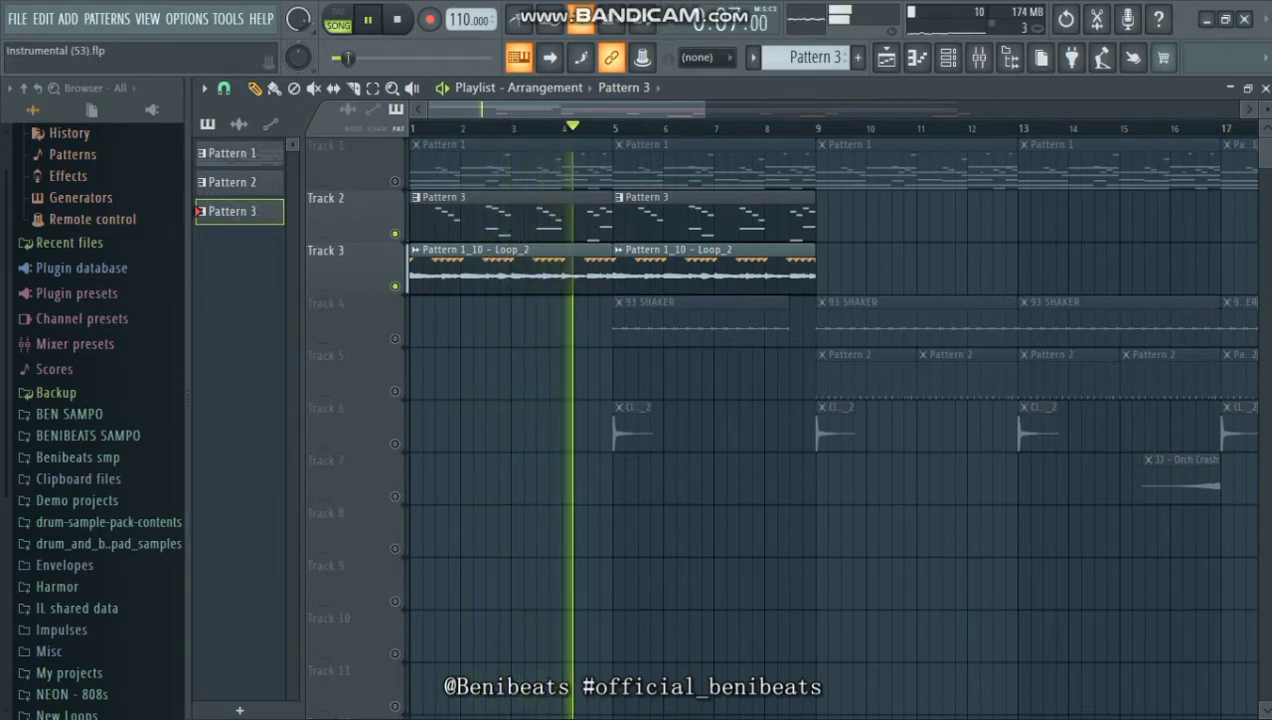
drag(704, 109, 826, 109)
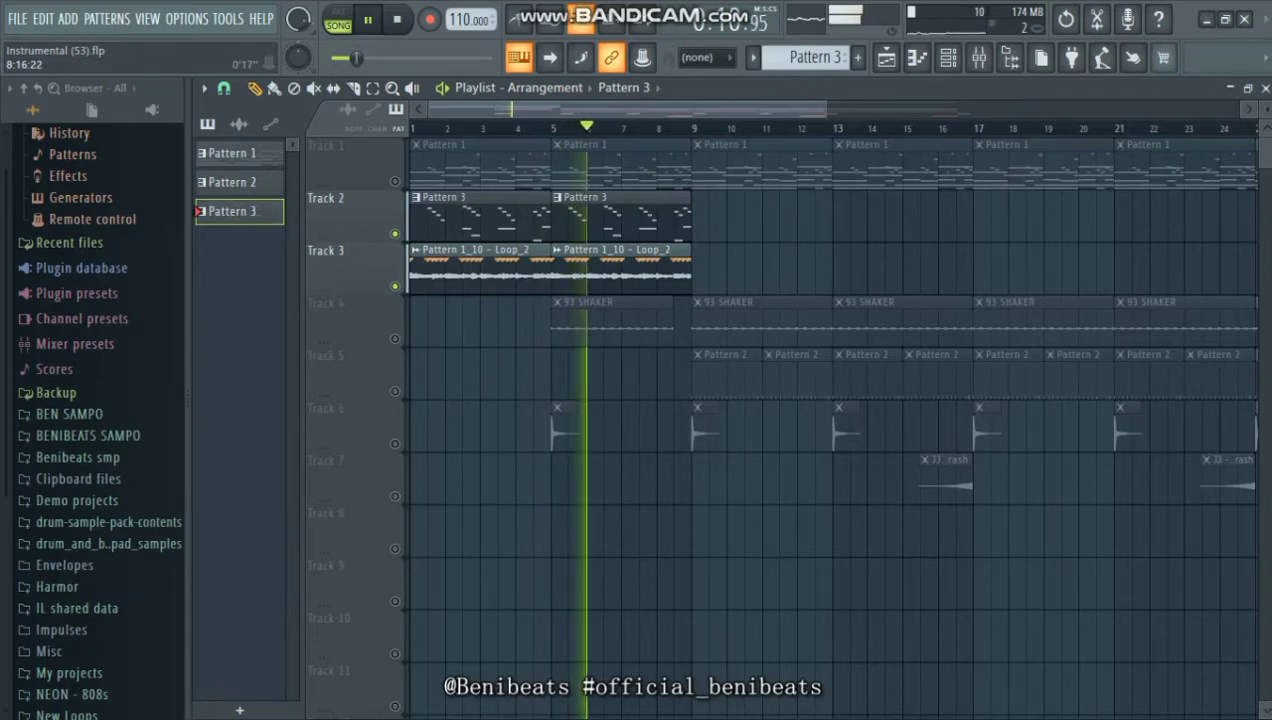
drag(669, 128, 411, 128)
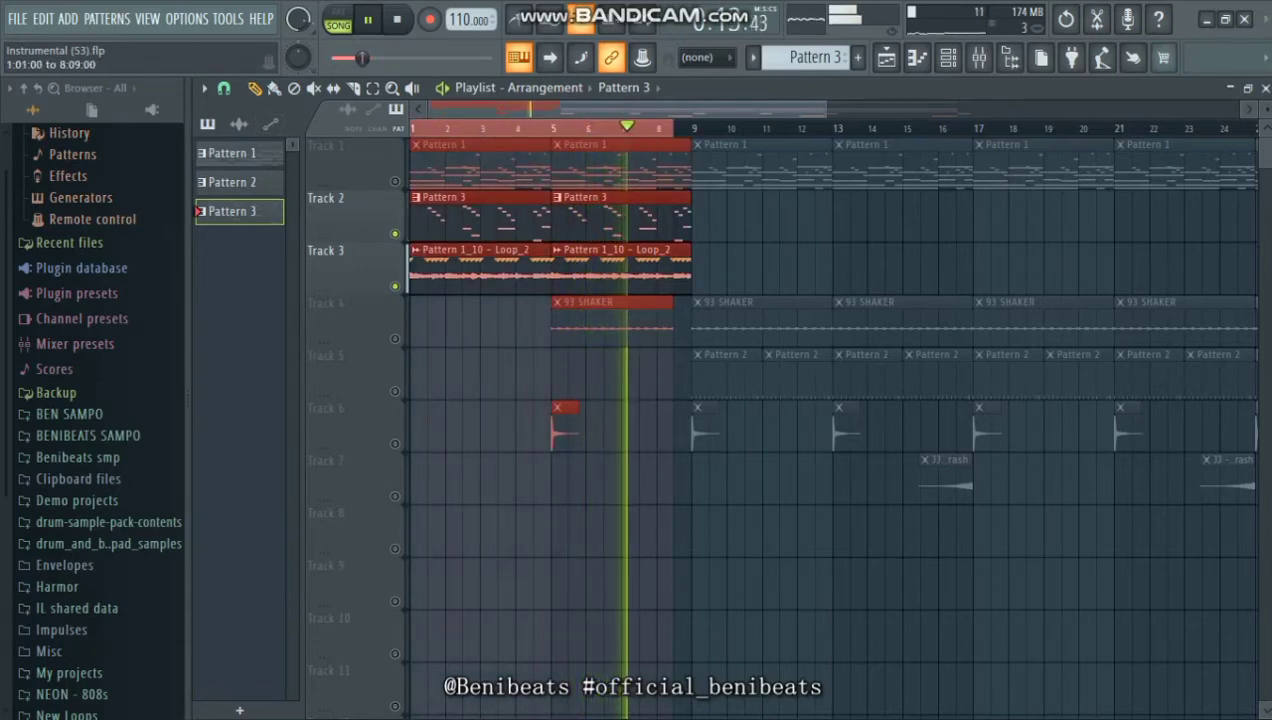
double_click(457, 218)
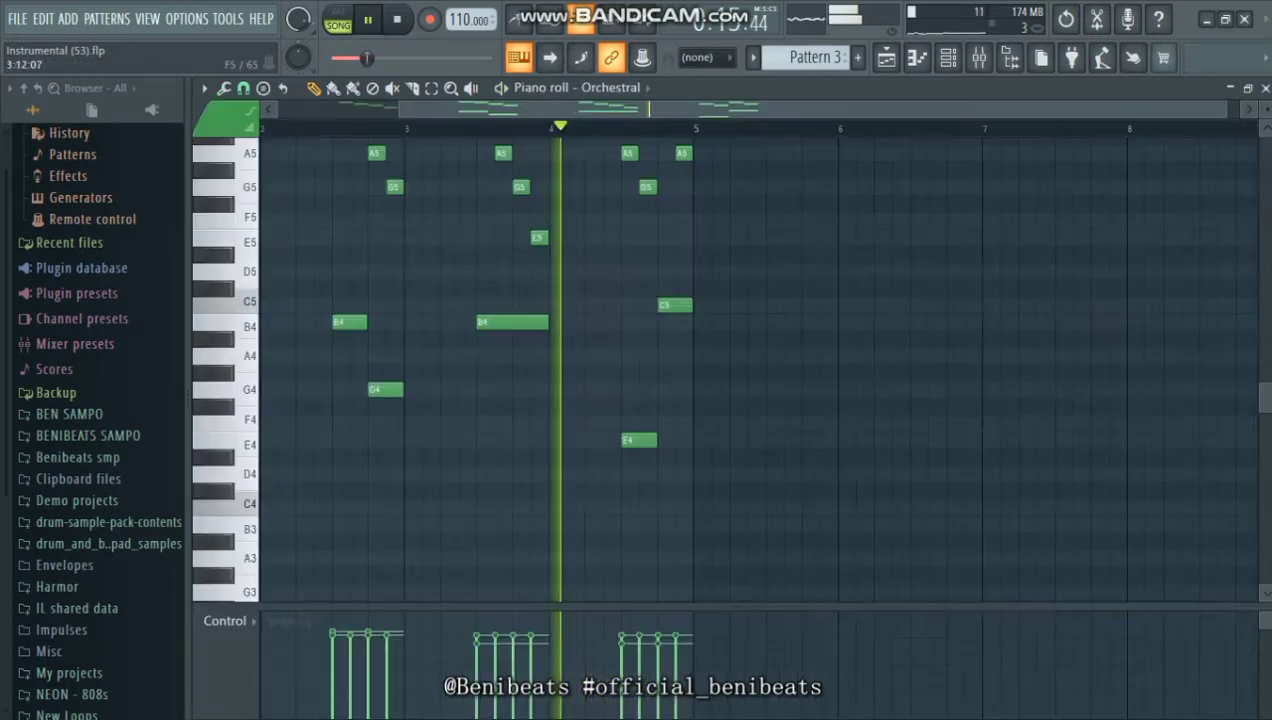
Close the Orchestral notes and route the Orchestral channel to mixer insert 6.
click(1263, 88)
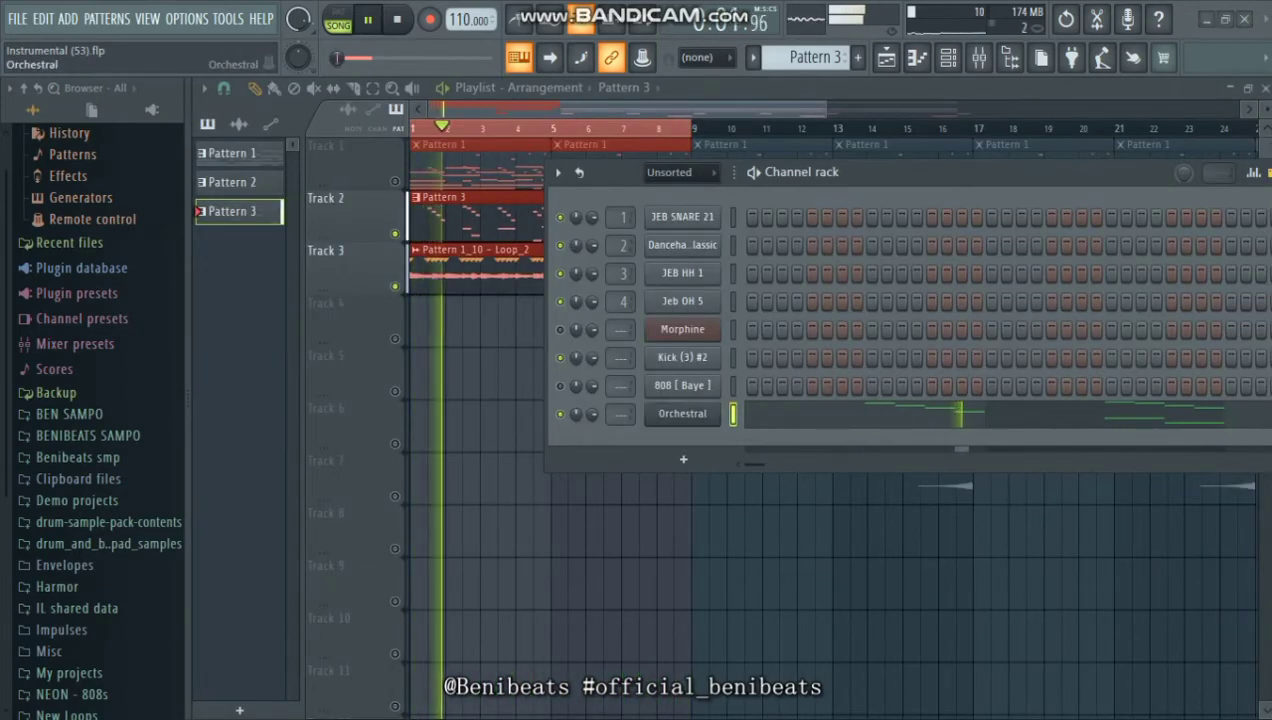
click(682, 413)
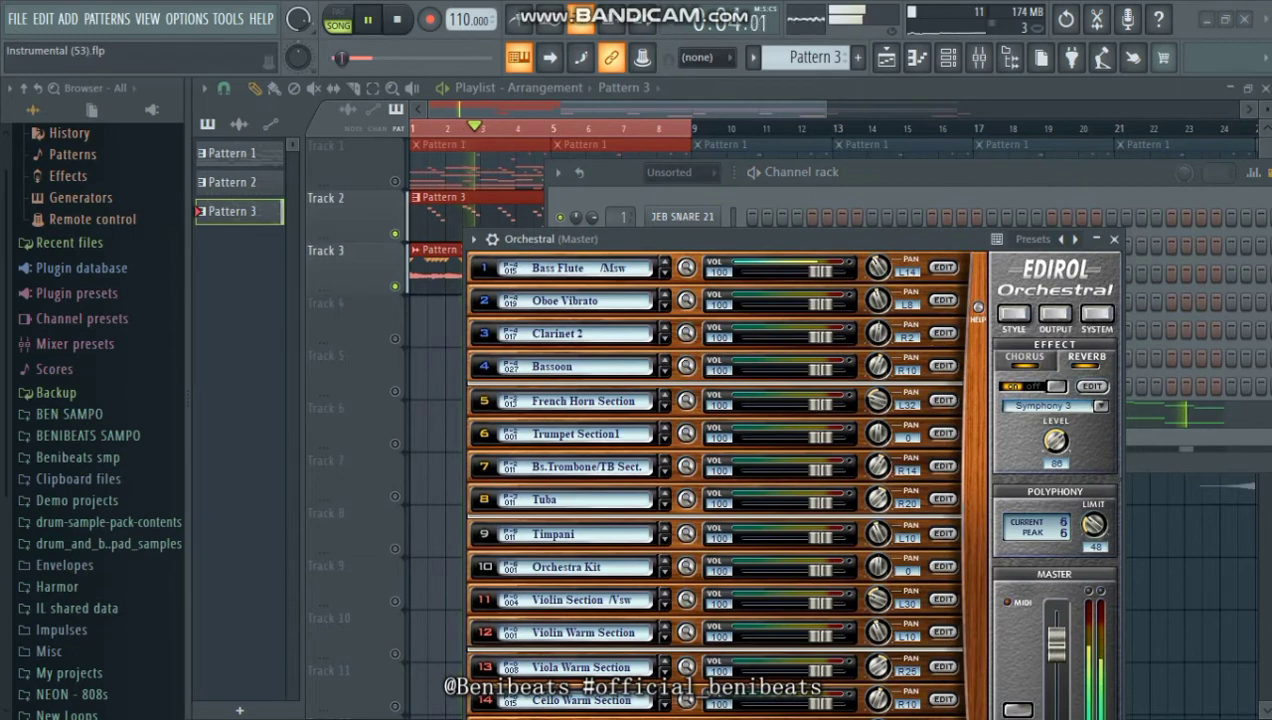
click(474, 239)
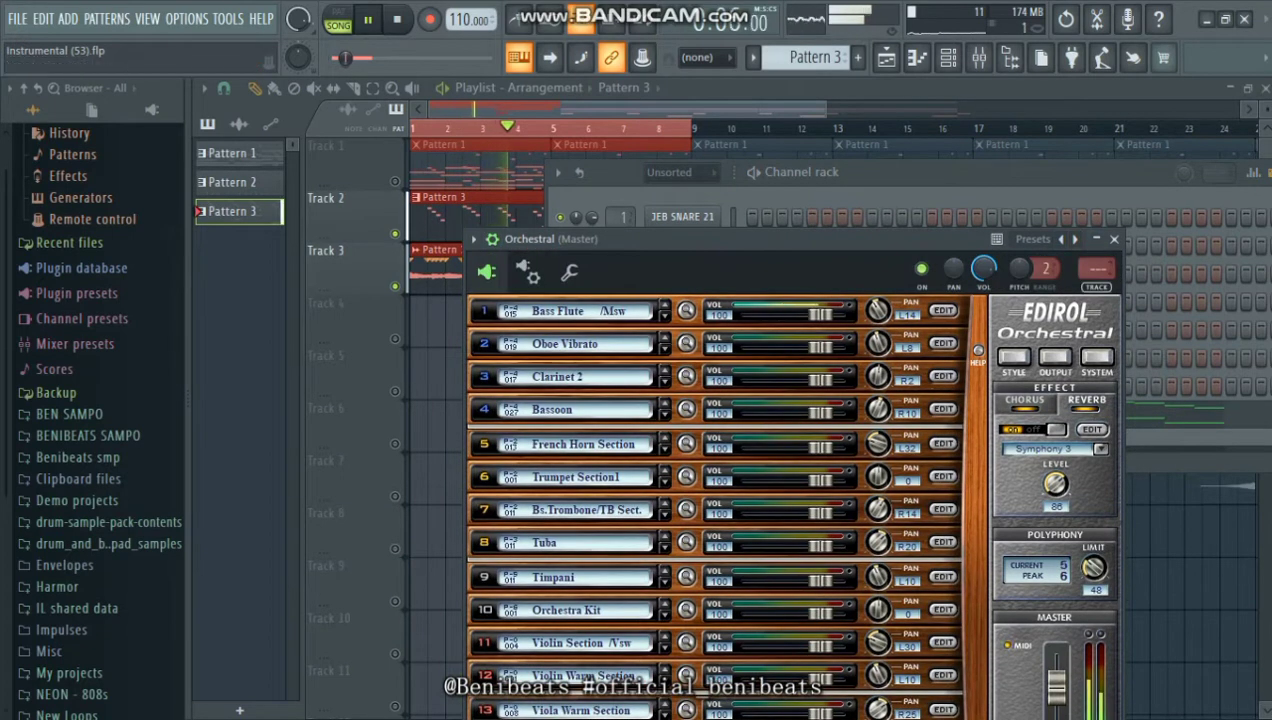
key(F9)
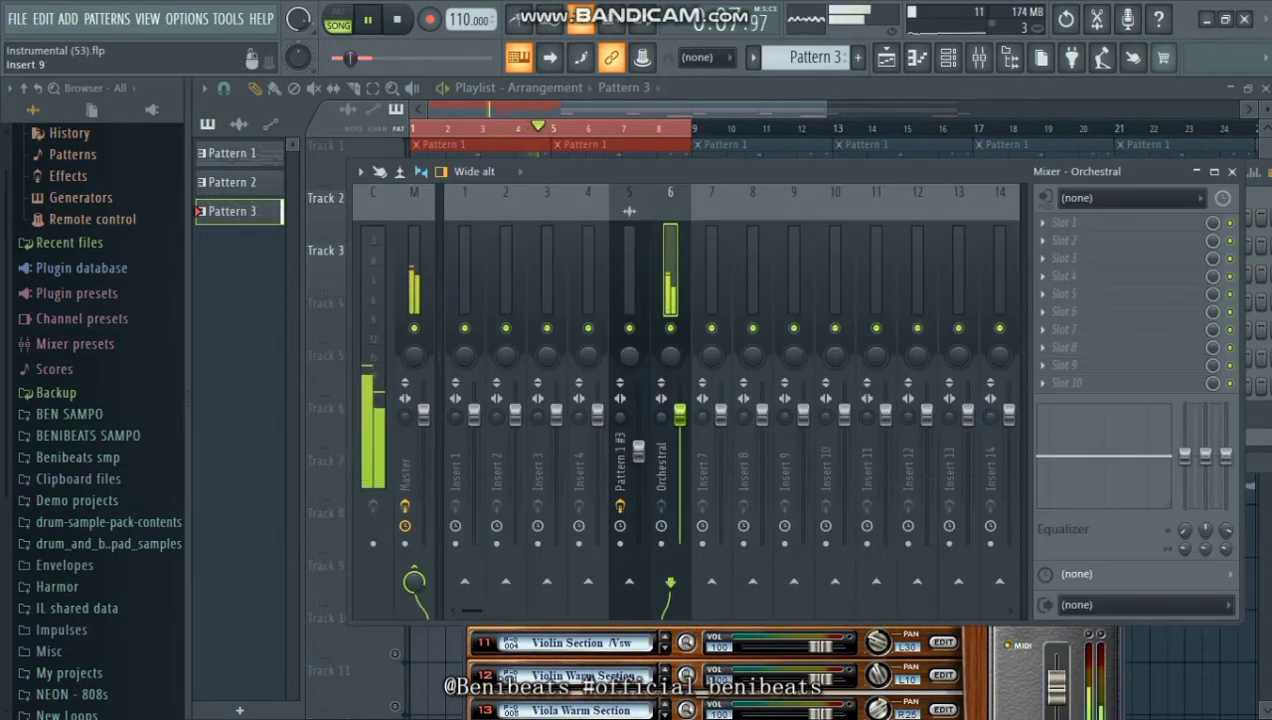
click(1062, 222)
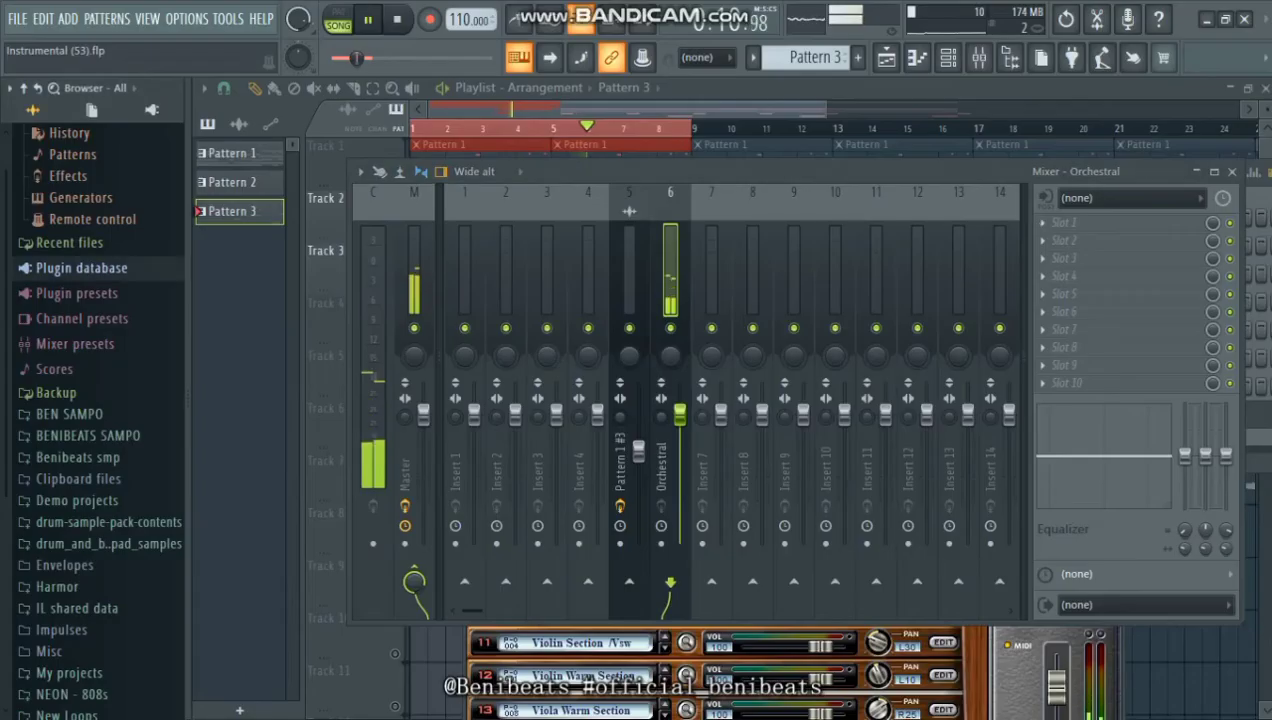
Open the installed effects in the browser's plugin database.
click(88, 266)
click(74, 252)
click(74, 252)
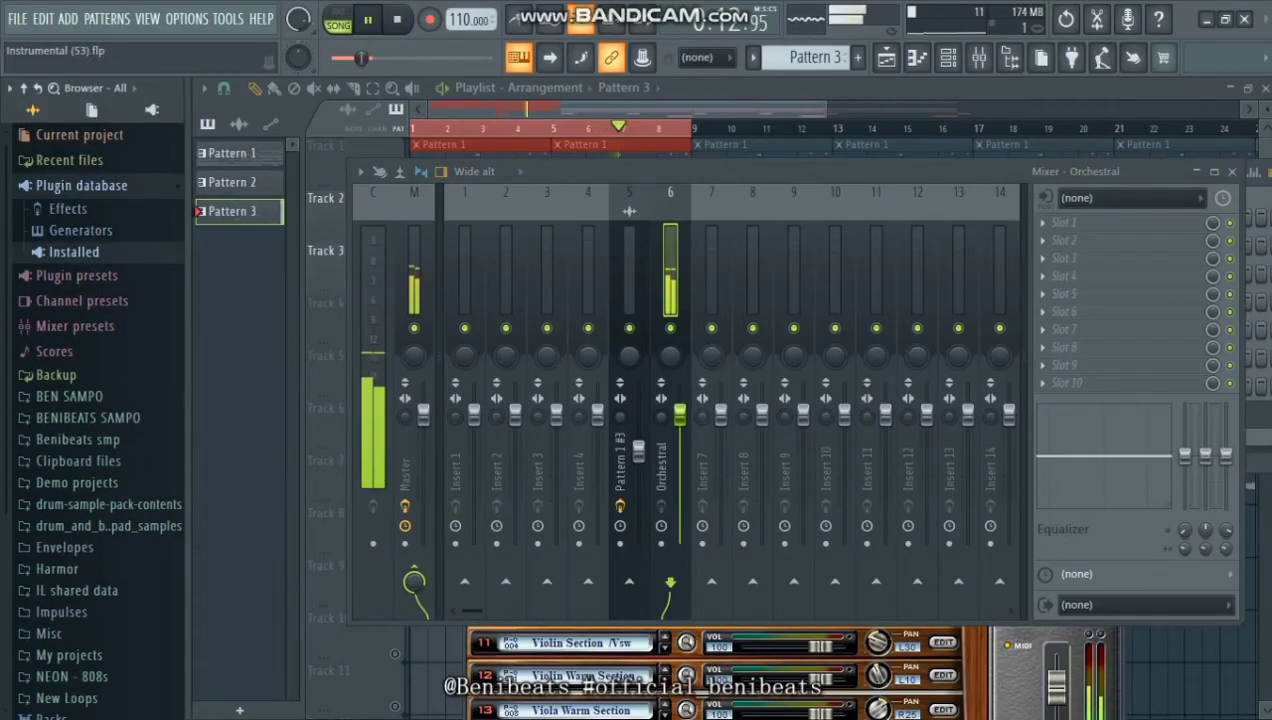
click(80, 230)
click(80, 230)
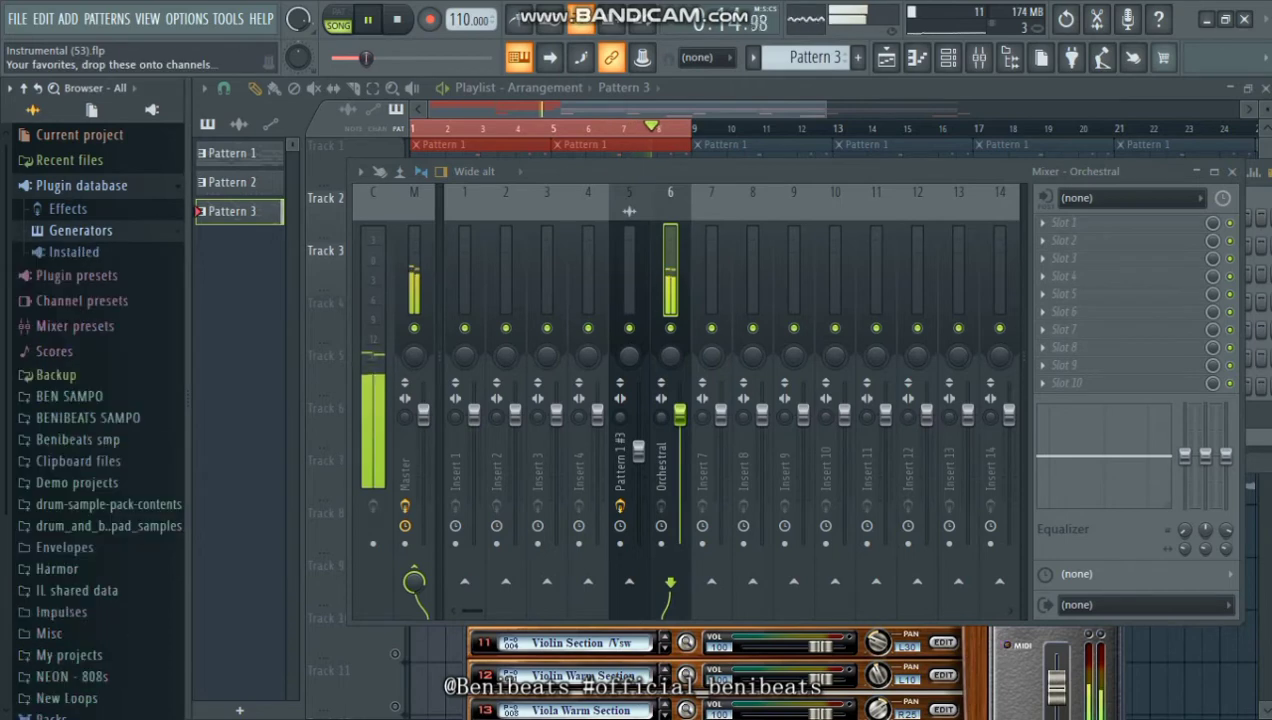
click(68, 208)
click(68, 133)
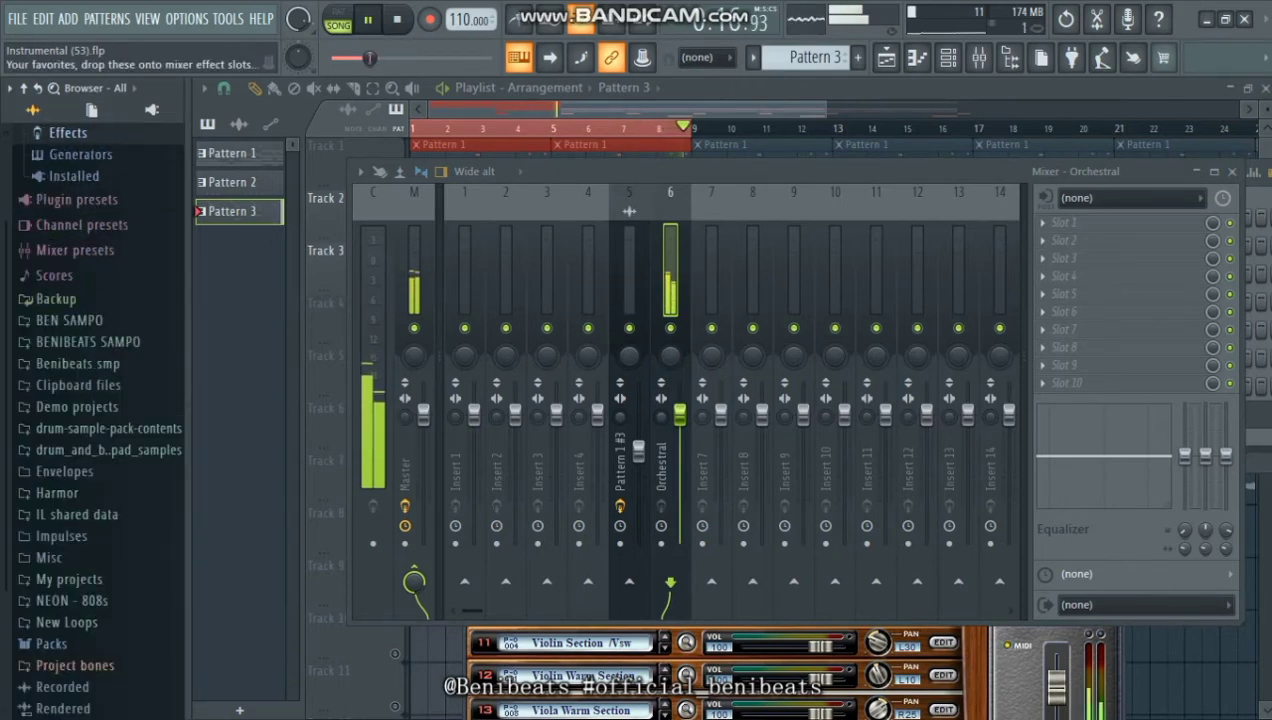
click(74, 176)
click(81, 198)
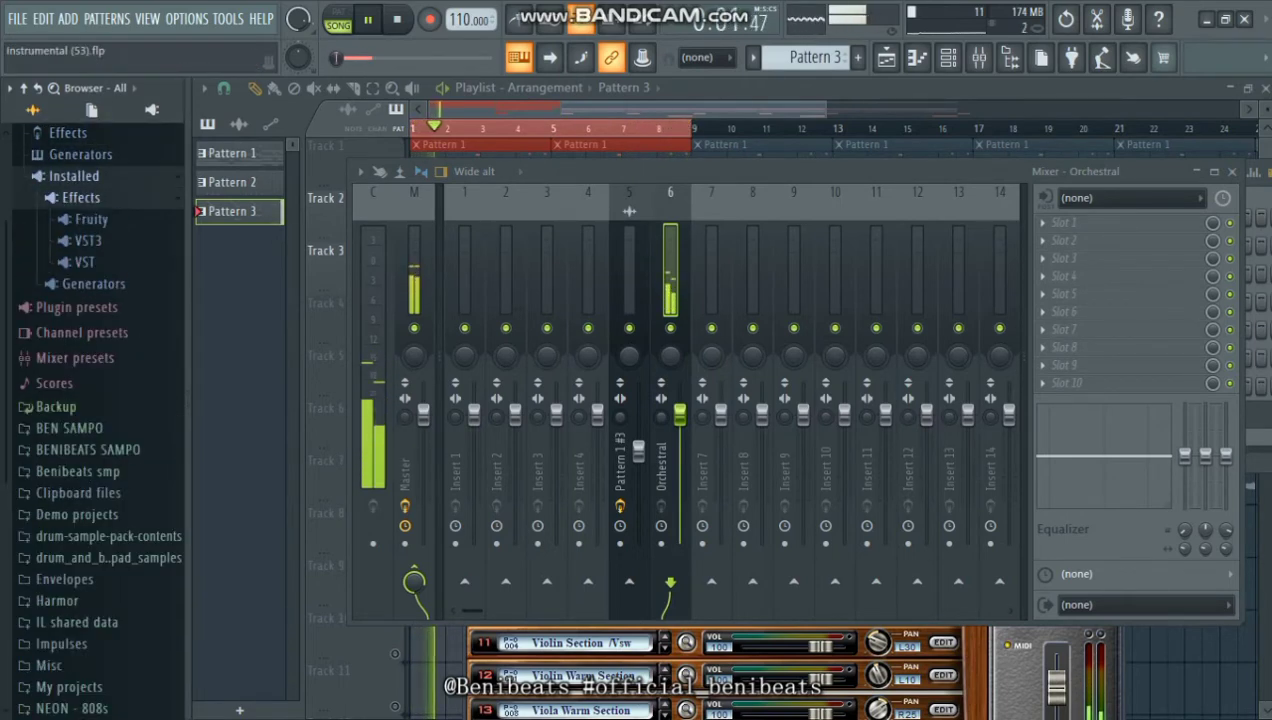
click(81, 198)
click(93, 219)
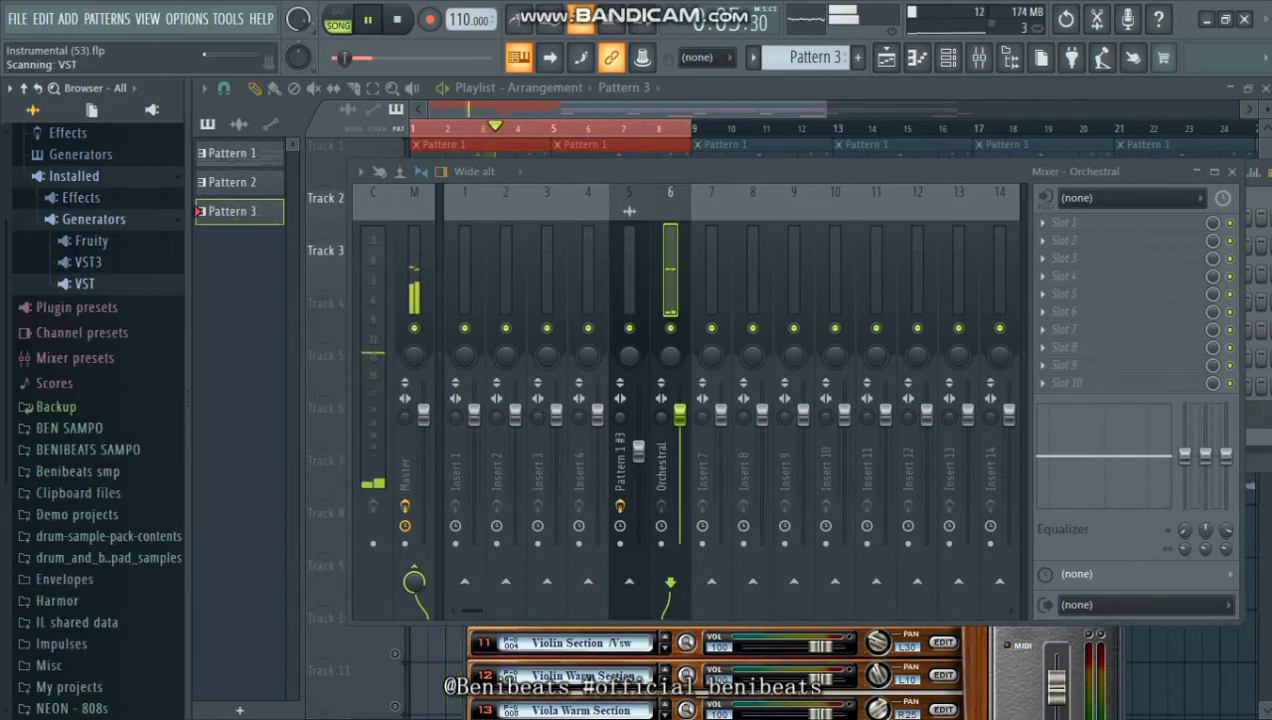
click(88, 262)
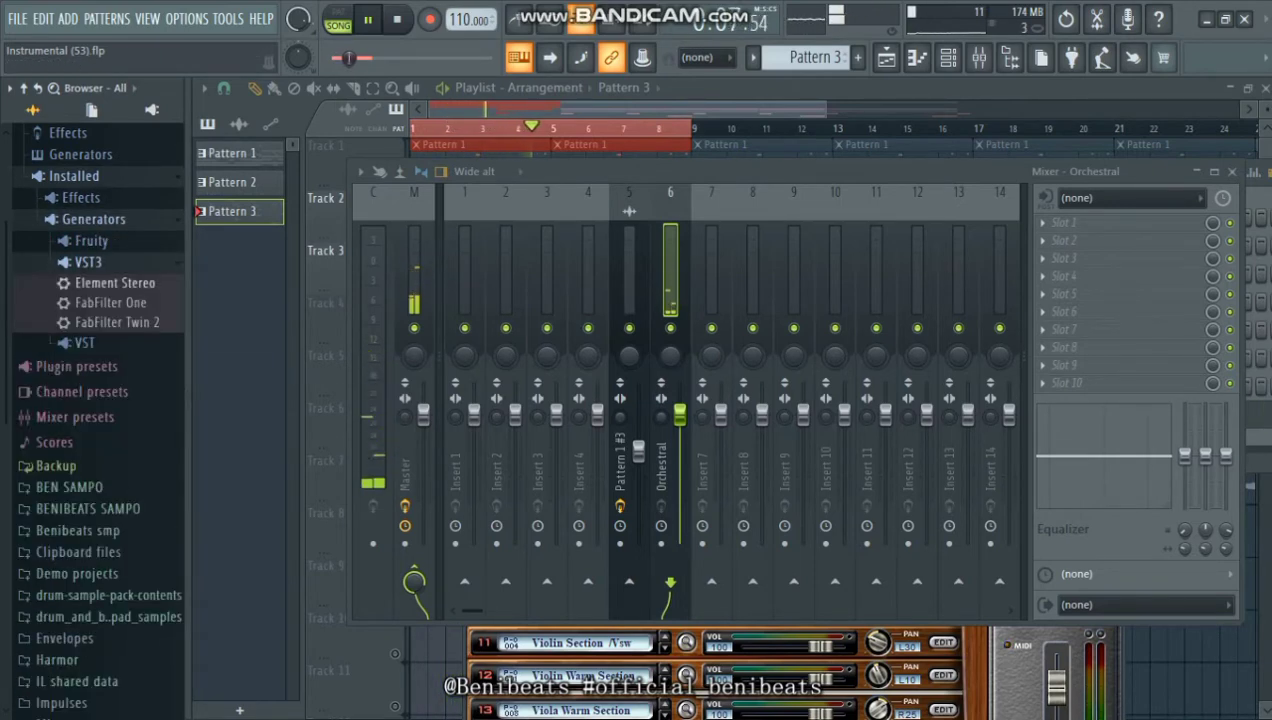
click(88, 262)
click(85, 284)
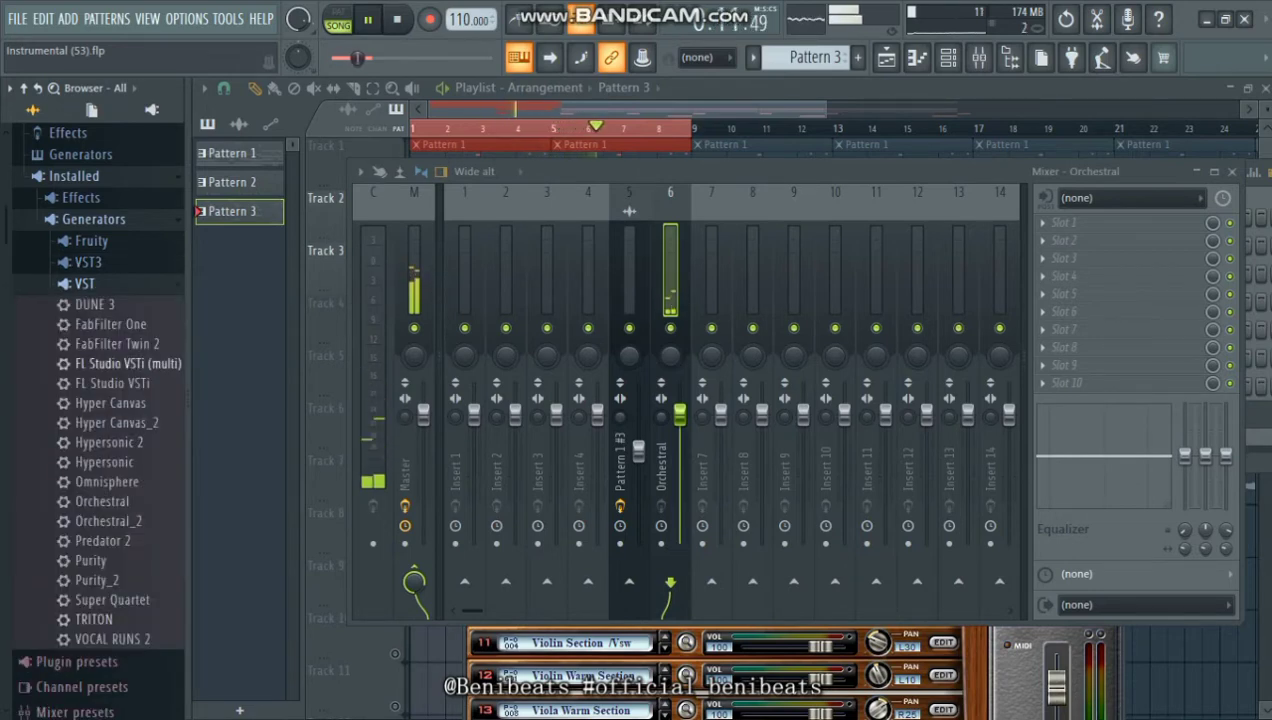
click(85, 284)
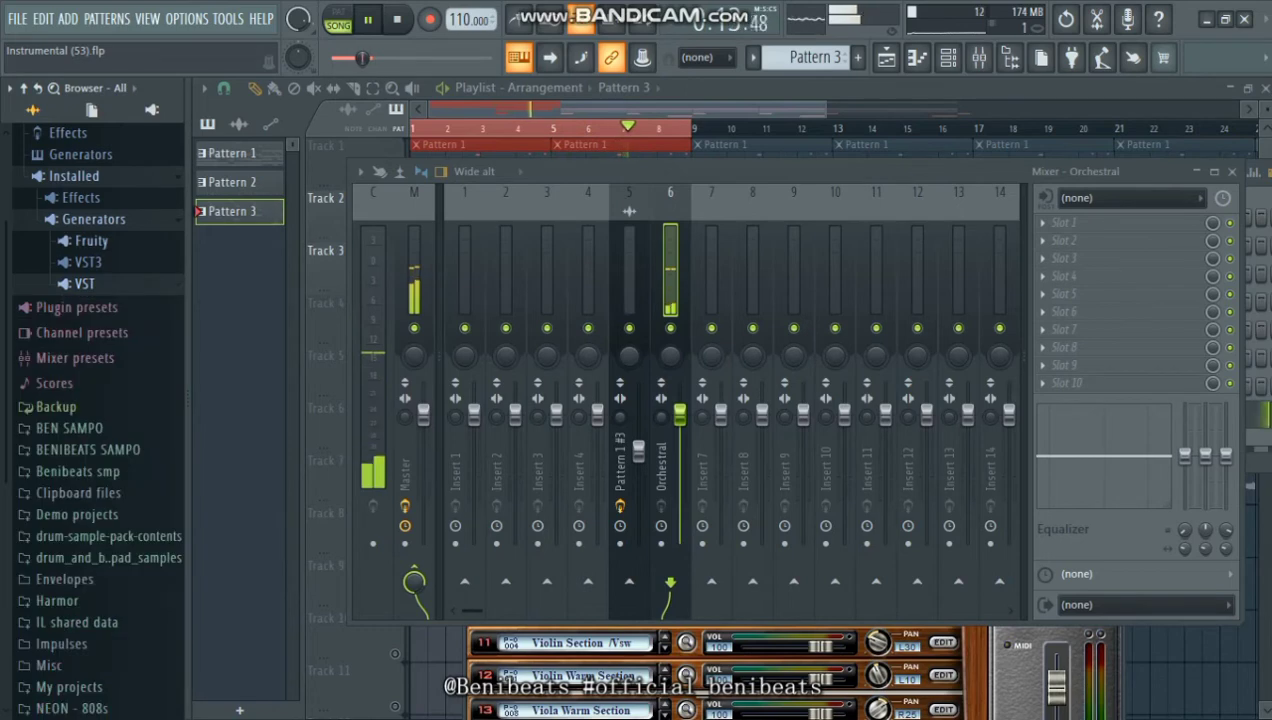
click(93, 219)
Load the Spaz VST effect into slot 1 of the Orchestral mixer insert with the Nerve preset.
click(81, 198)
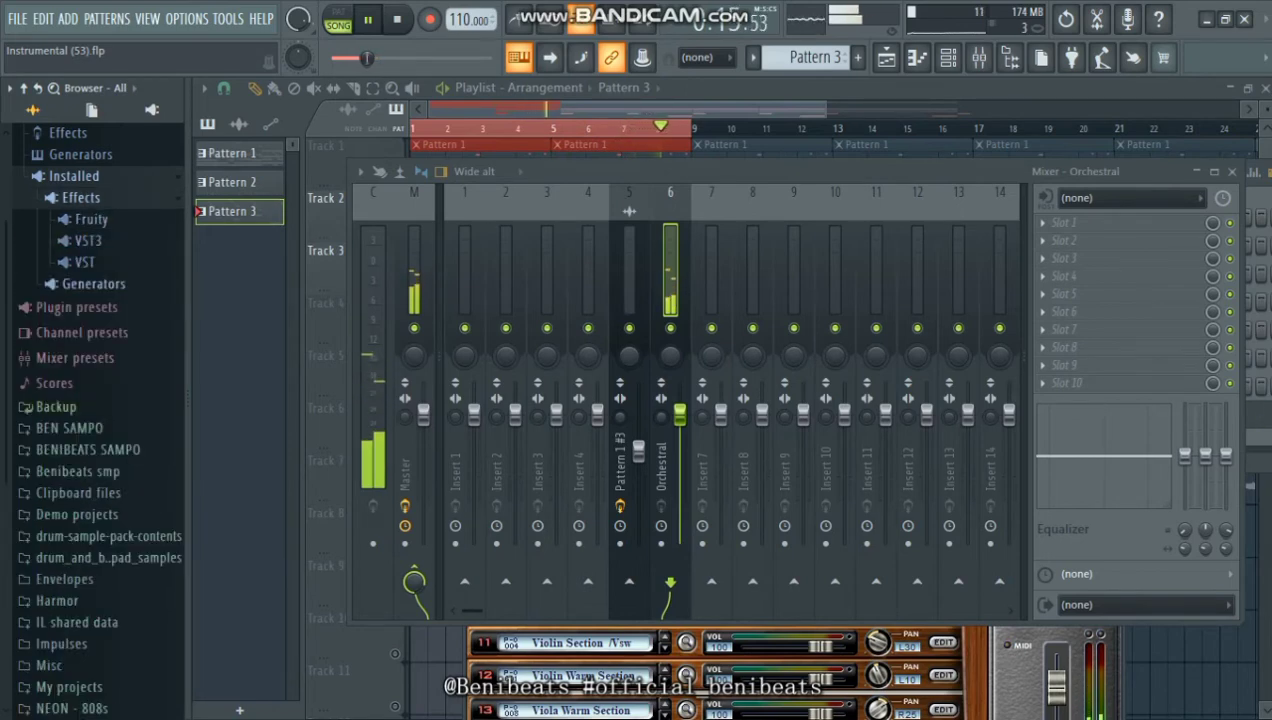
click(84, 262)
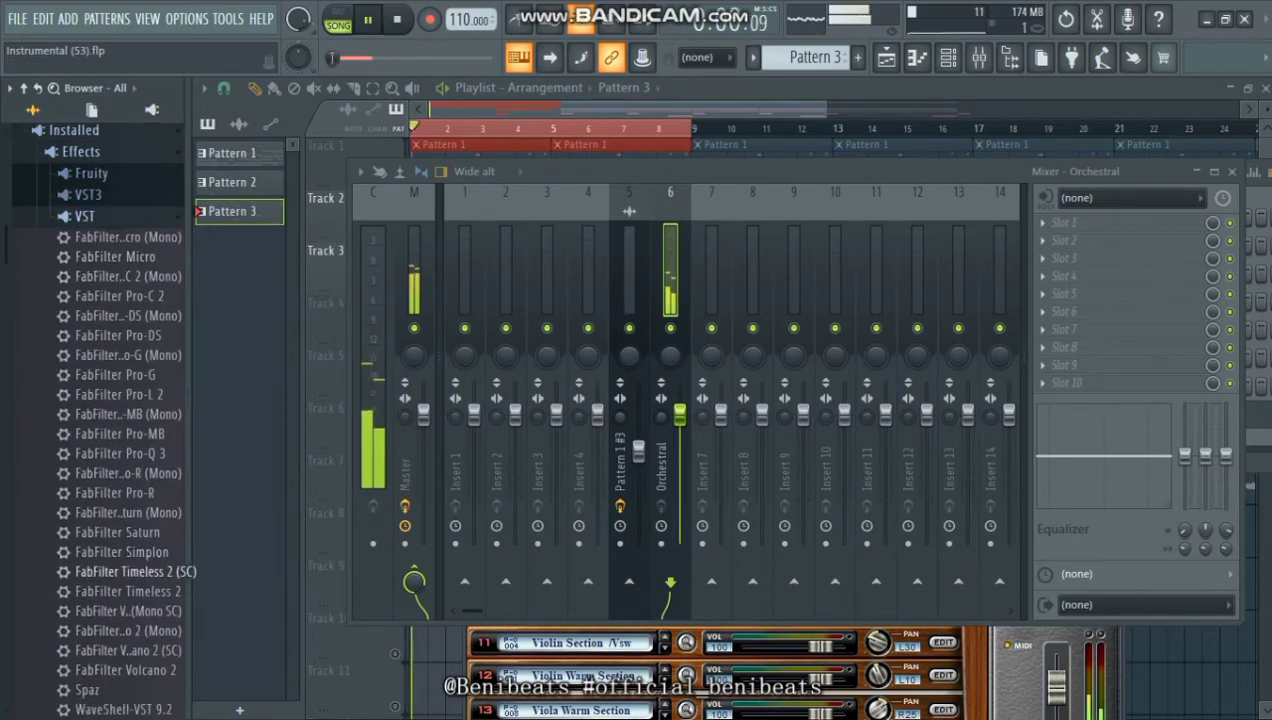
drag(87, 689, 1047, 271)
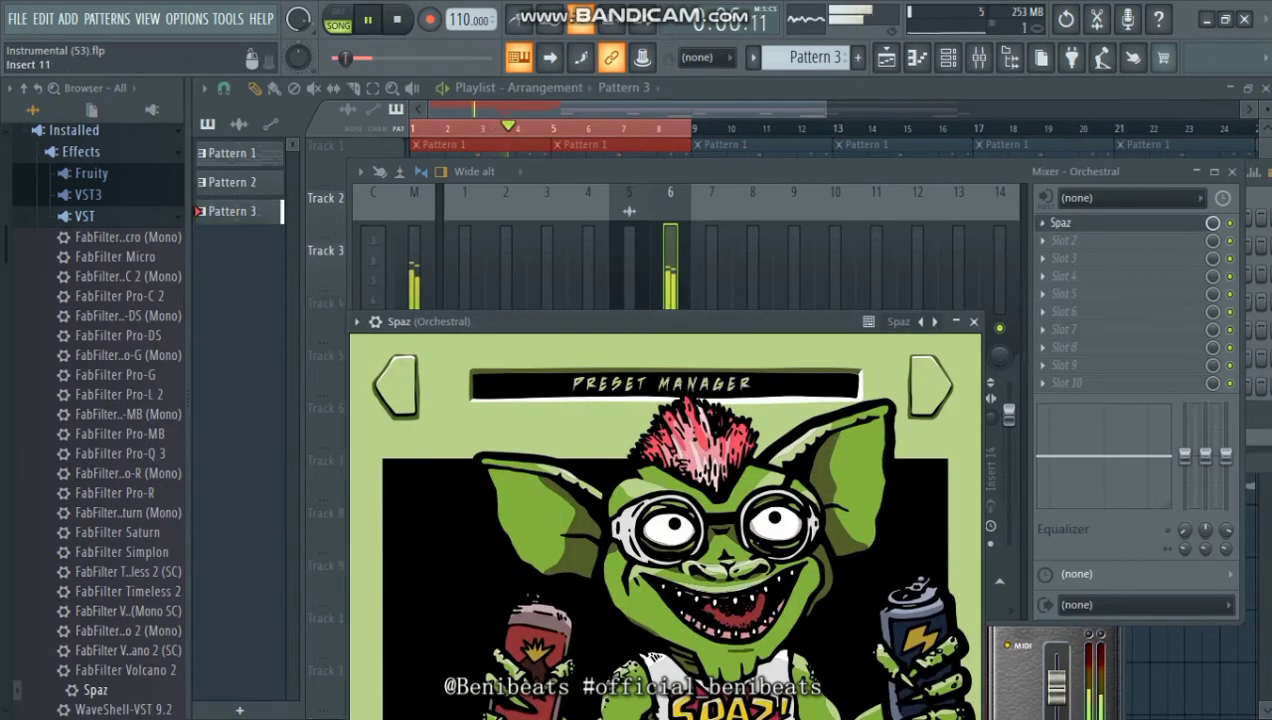
drag(620, 322, 704, 217)
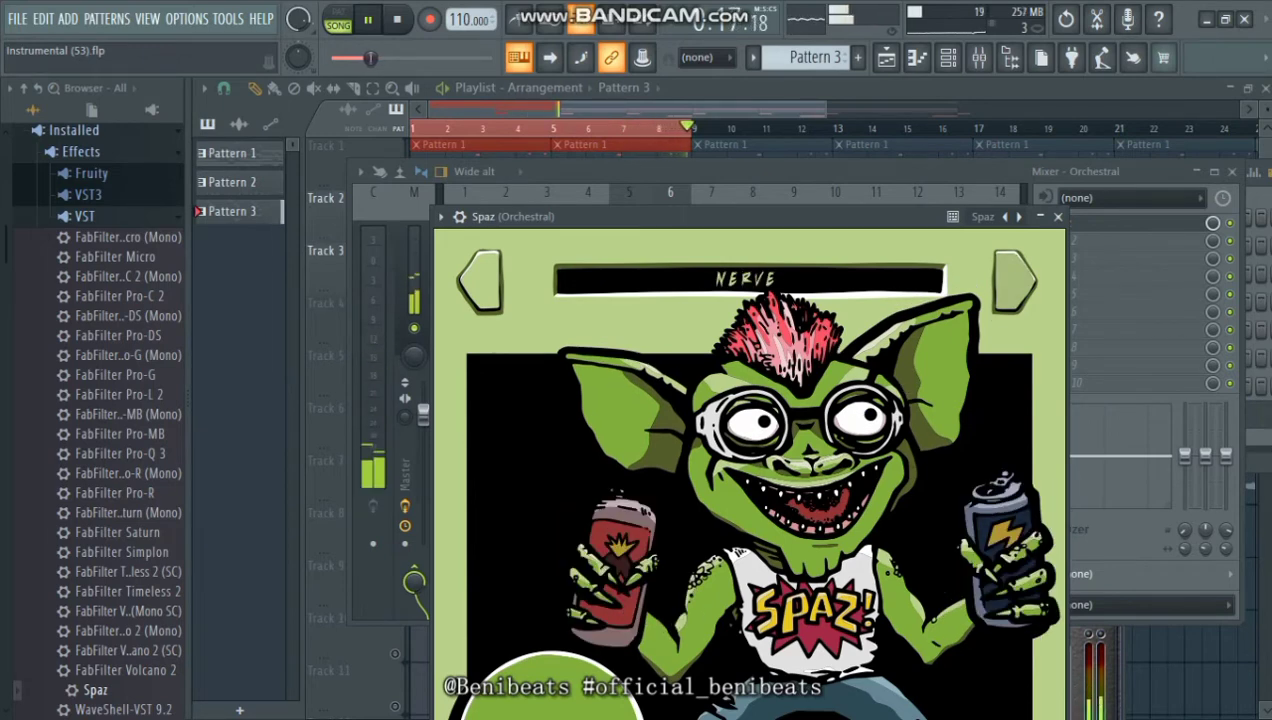
click(1057, 216)
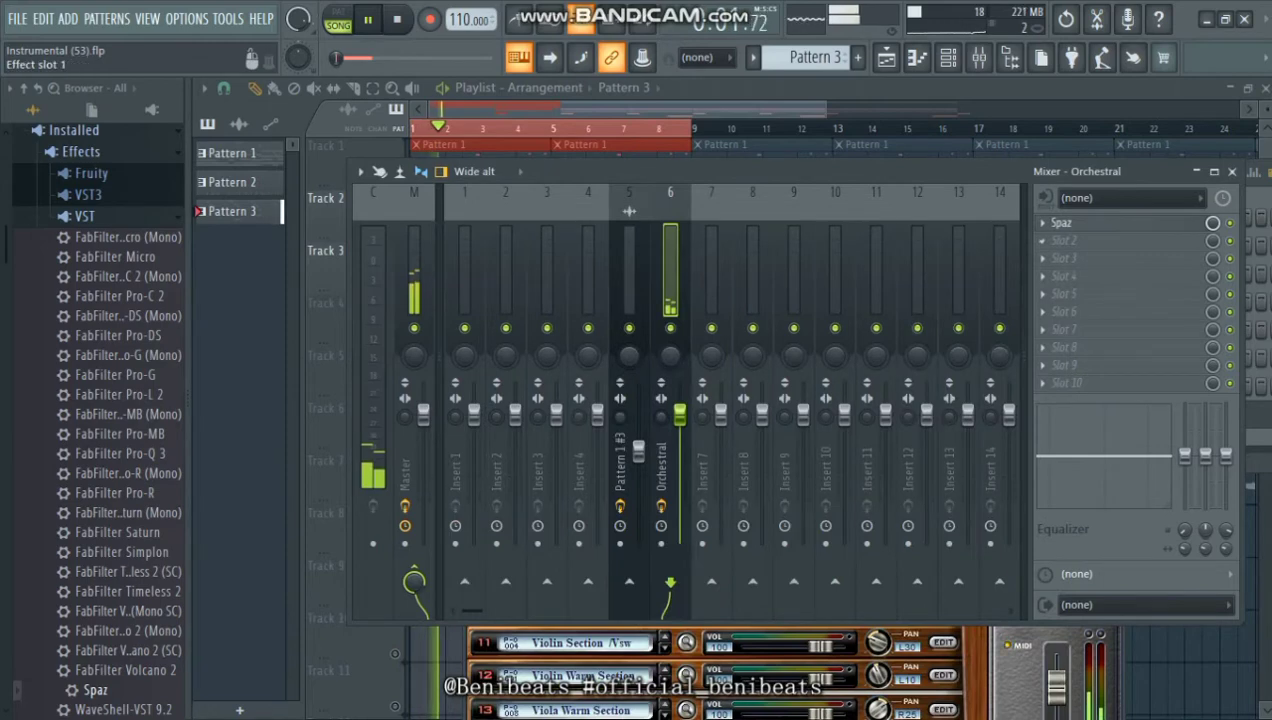
Cut the JEB HH 1 hi-hat steps out of Pattern 2.
click(934, 145)
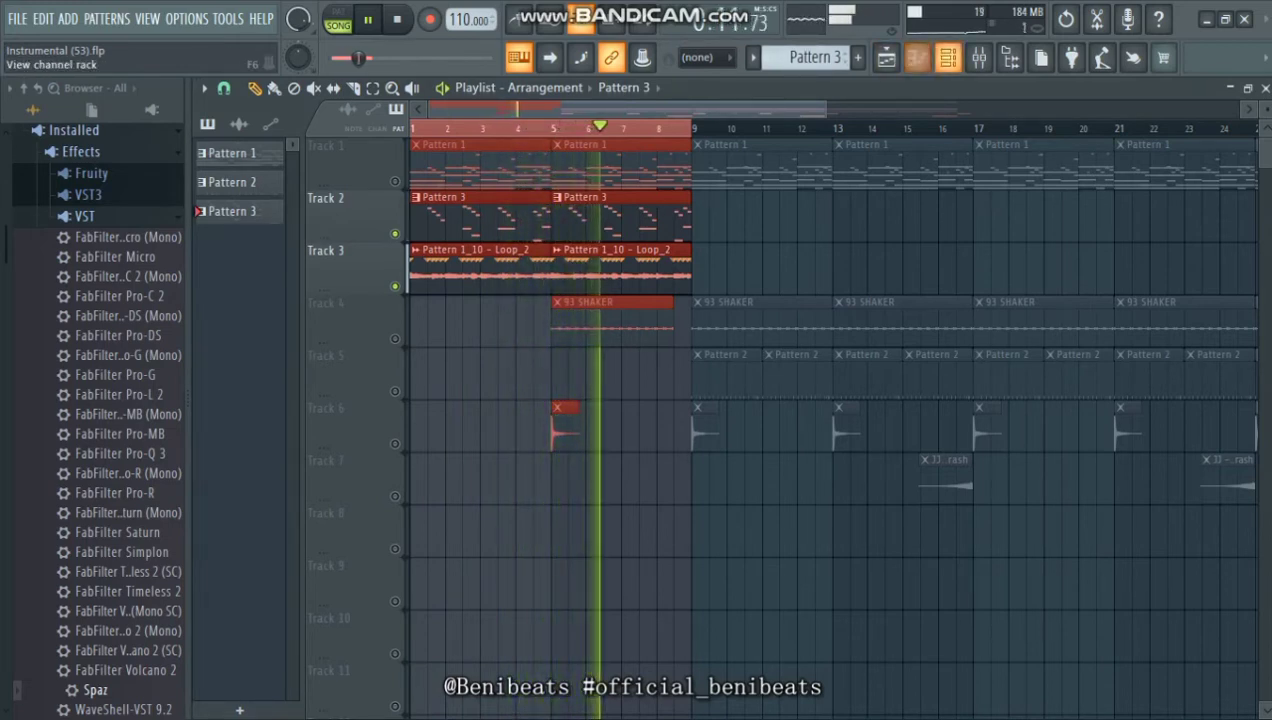
click(948, 57)
scroll(810, 57, up, 2)
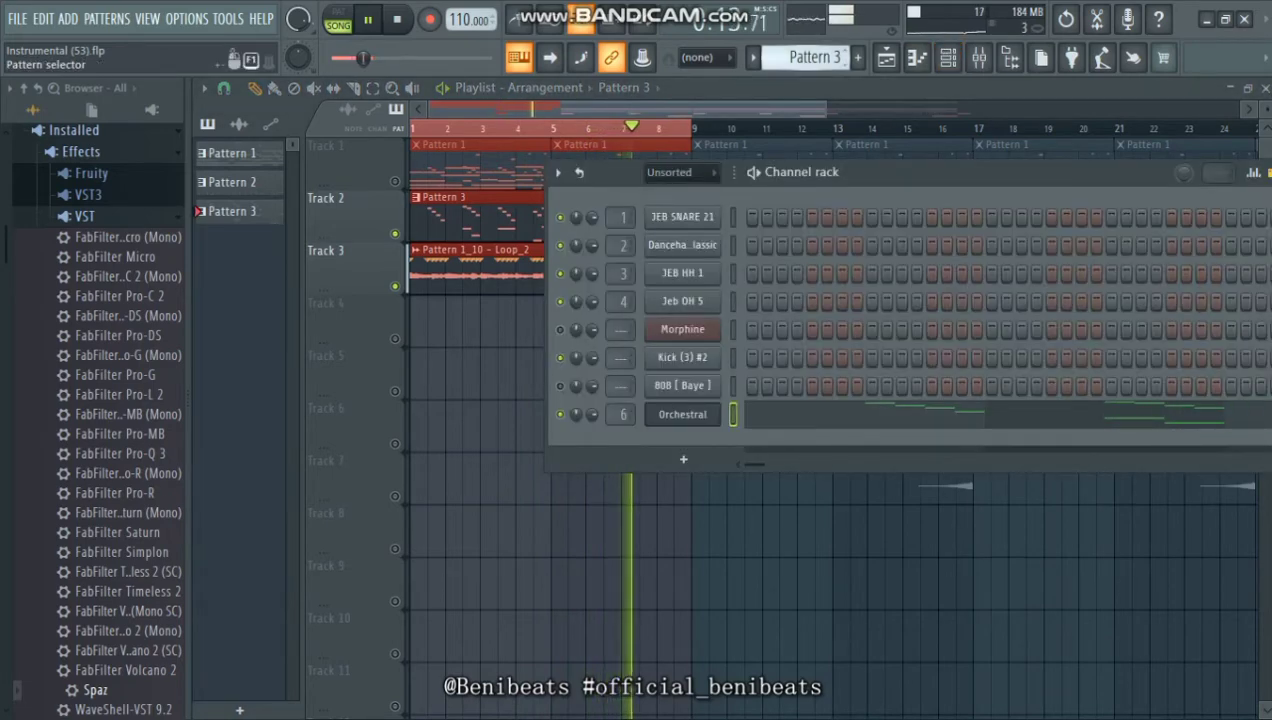
scroll(810, 57, down, 1)
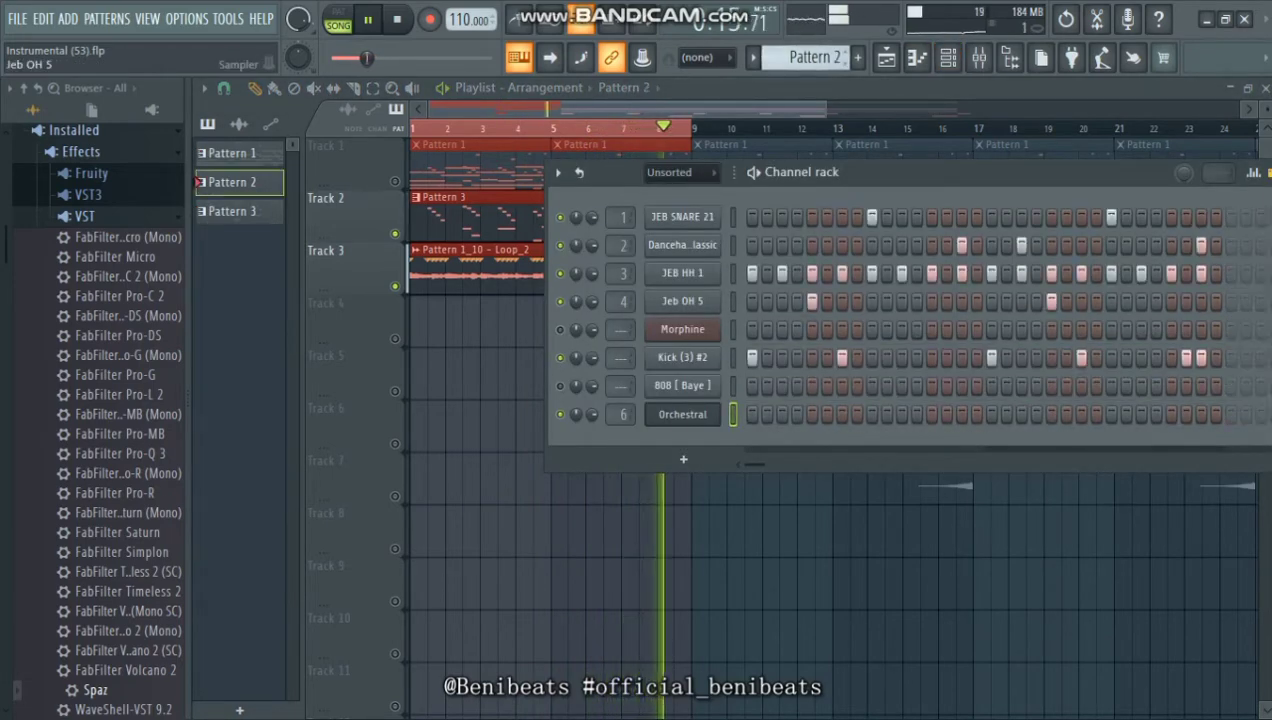
right_click(652, 266)
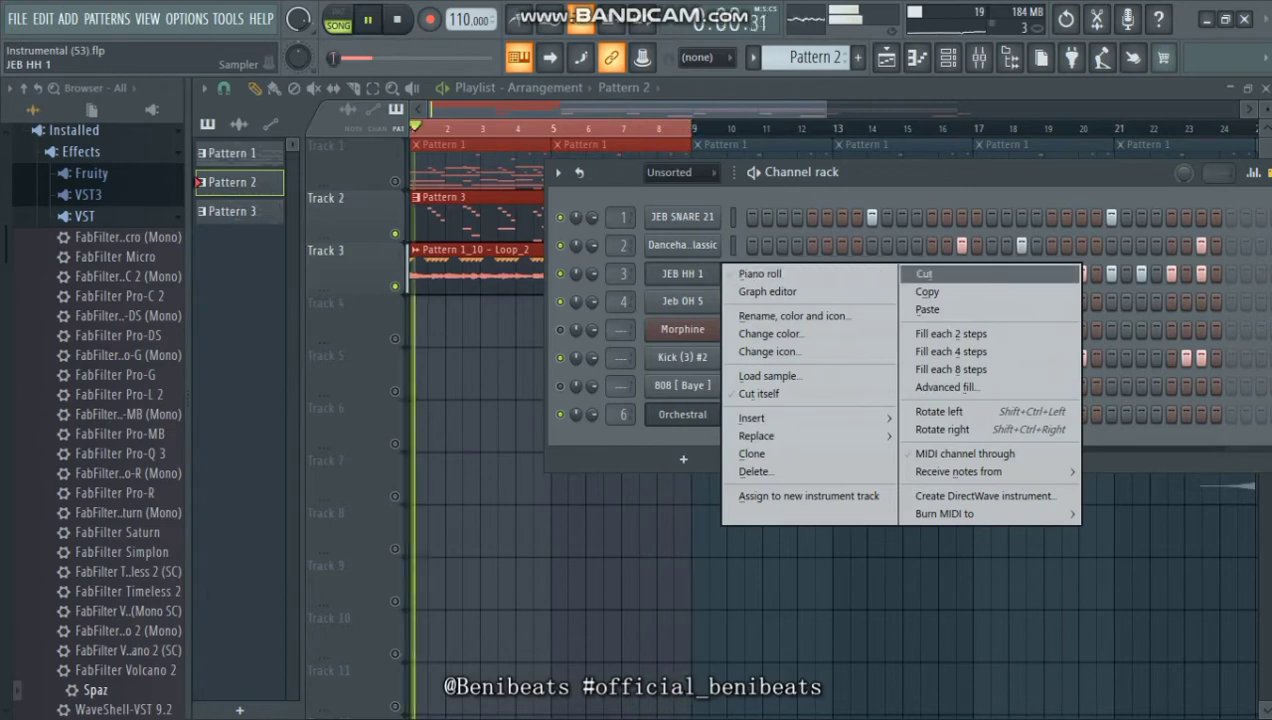
click(925, 274)
Paste the cut hi-hat steps into the JEB HH 1 channel of a new Pattern 4.
click(808, 57)
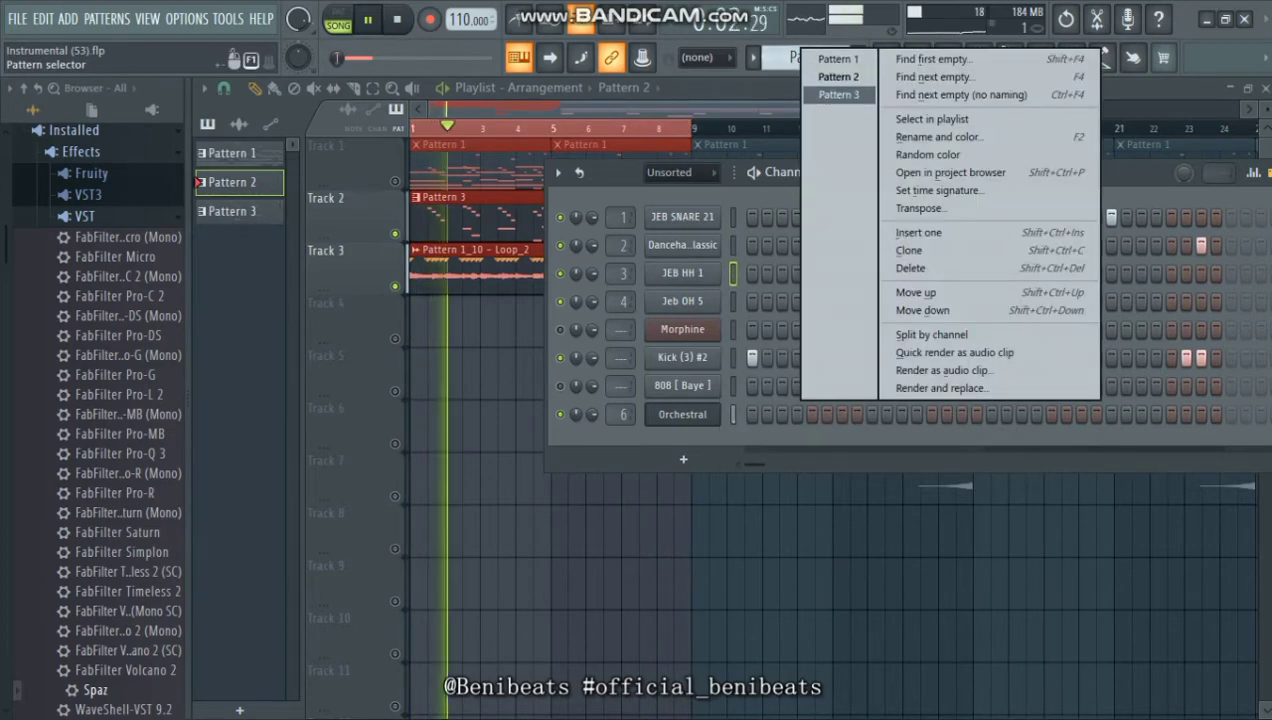
click(835, 94)
scroll(808, 57, down, 1)
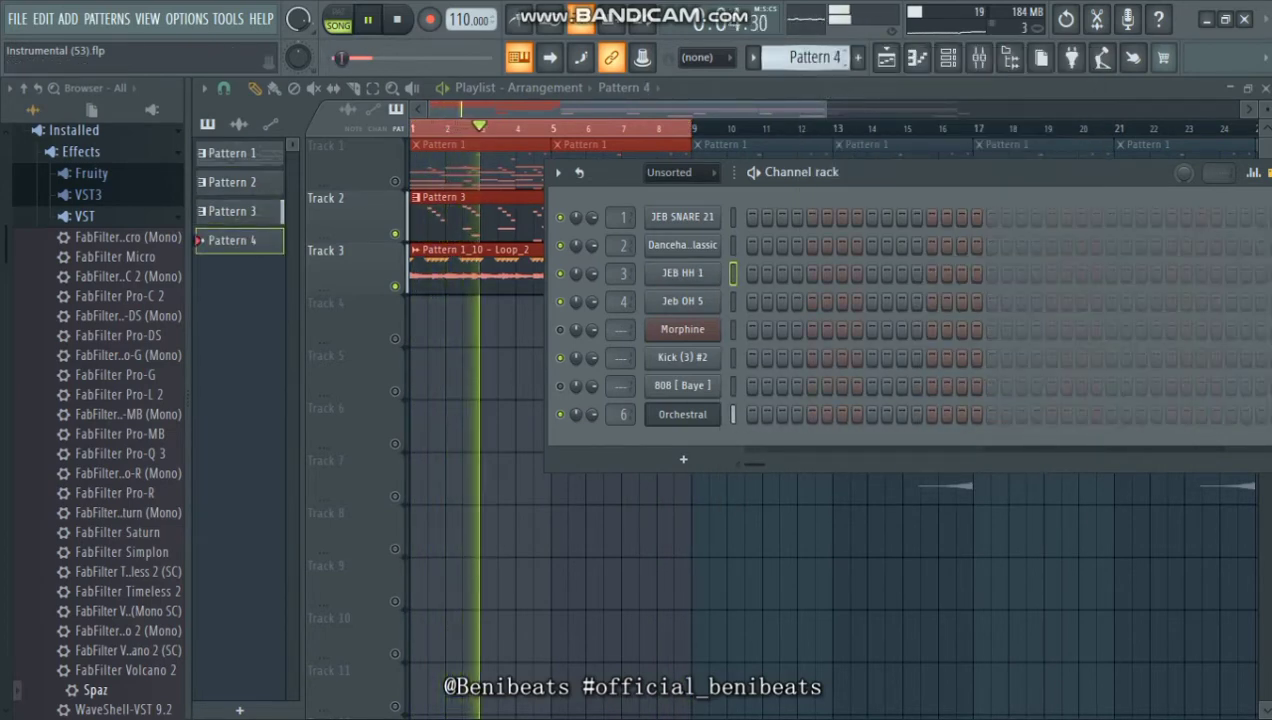
key(ctrl+v)
key(F6)
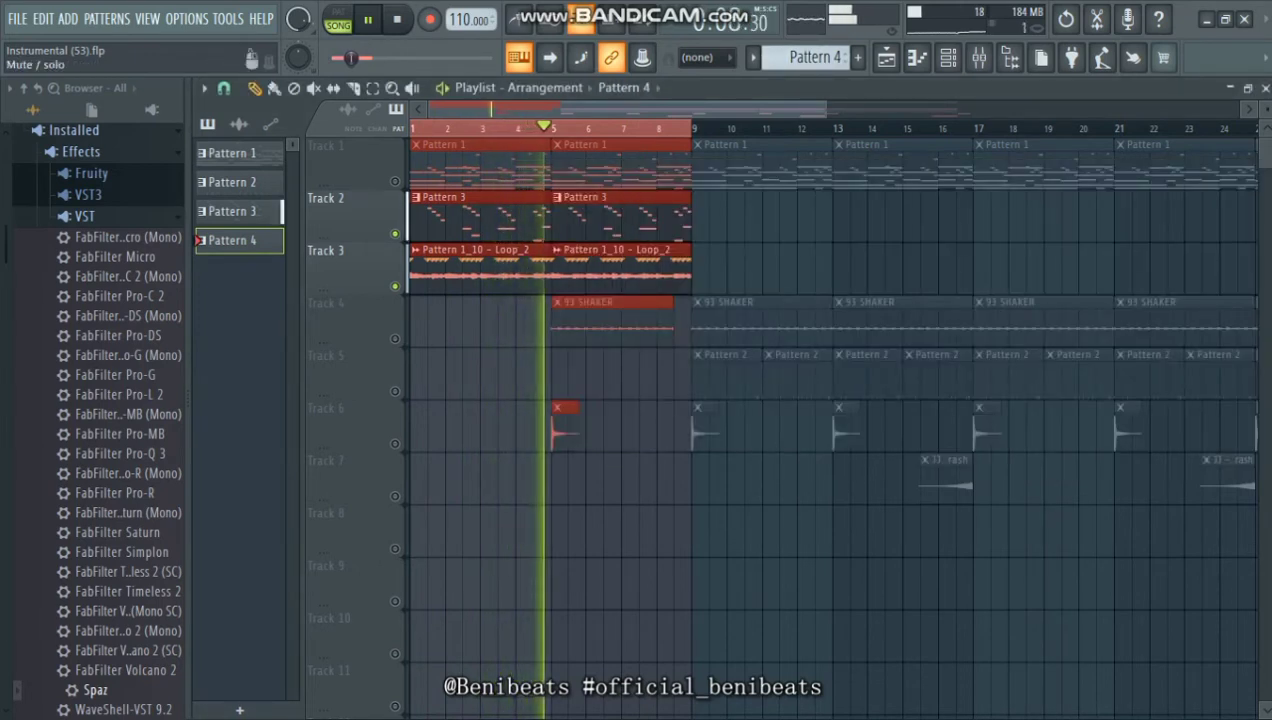
Place Pattern 4 clips on Track 7 at bars 1, 3, 5 and 7, and move the crash clip near bar 15 up to Track 6.
click(430, 479)
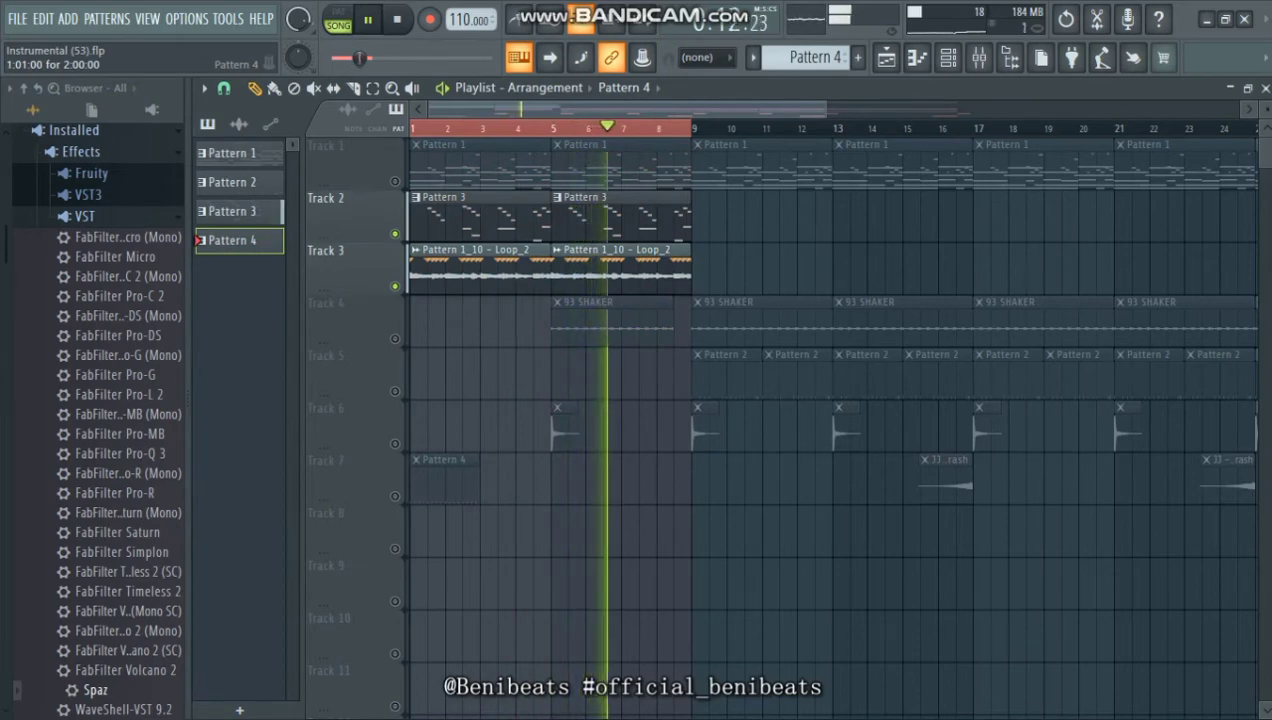
drag(945, 478, 945, 426)
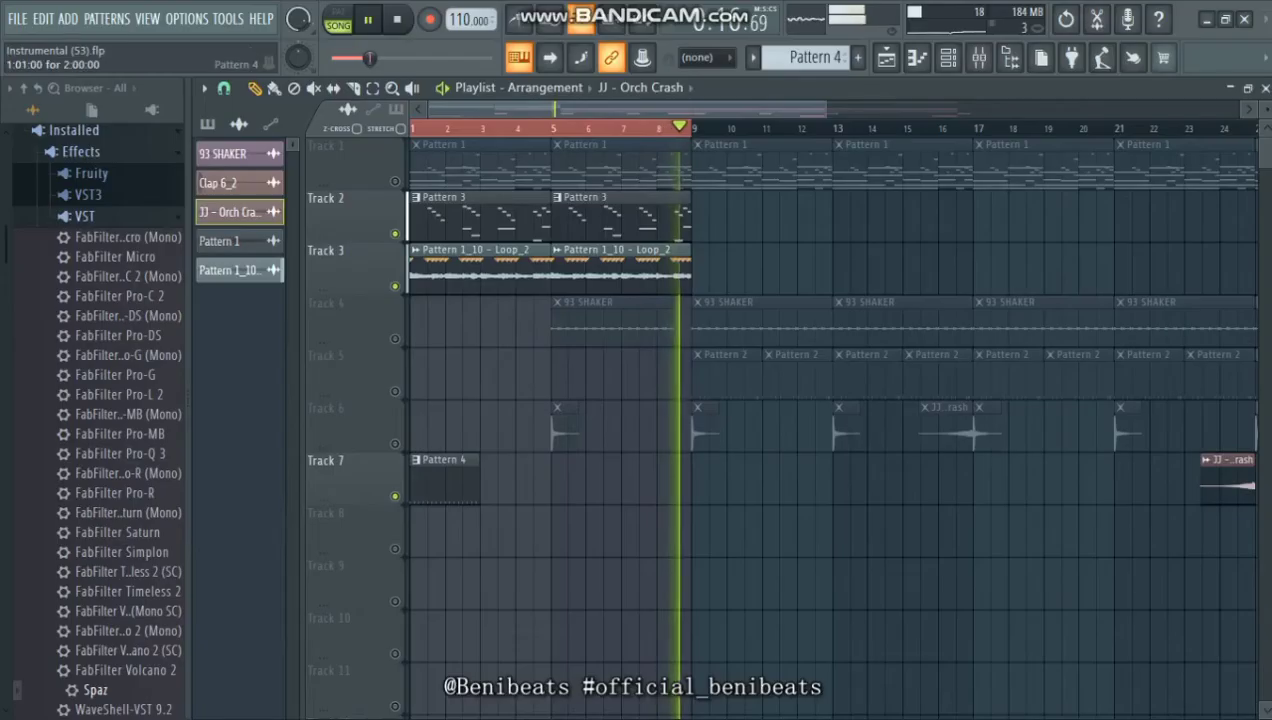
click(490, 481)
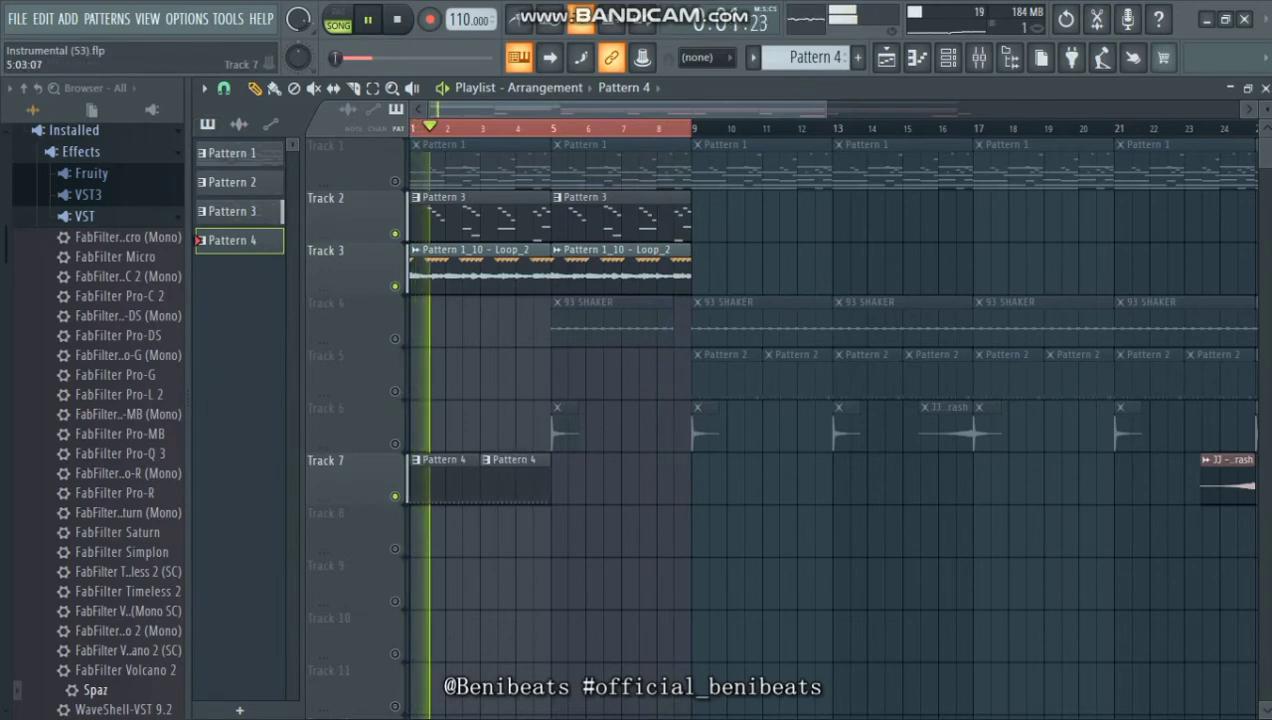
click(561, 481)
click(632, 481)
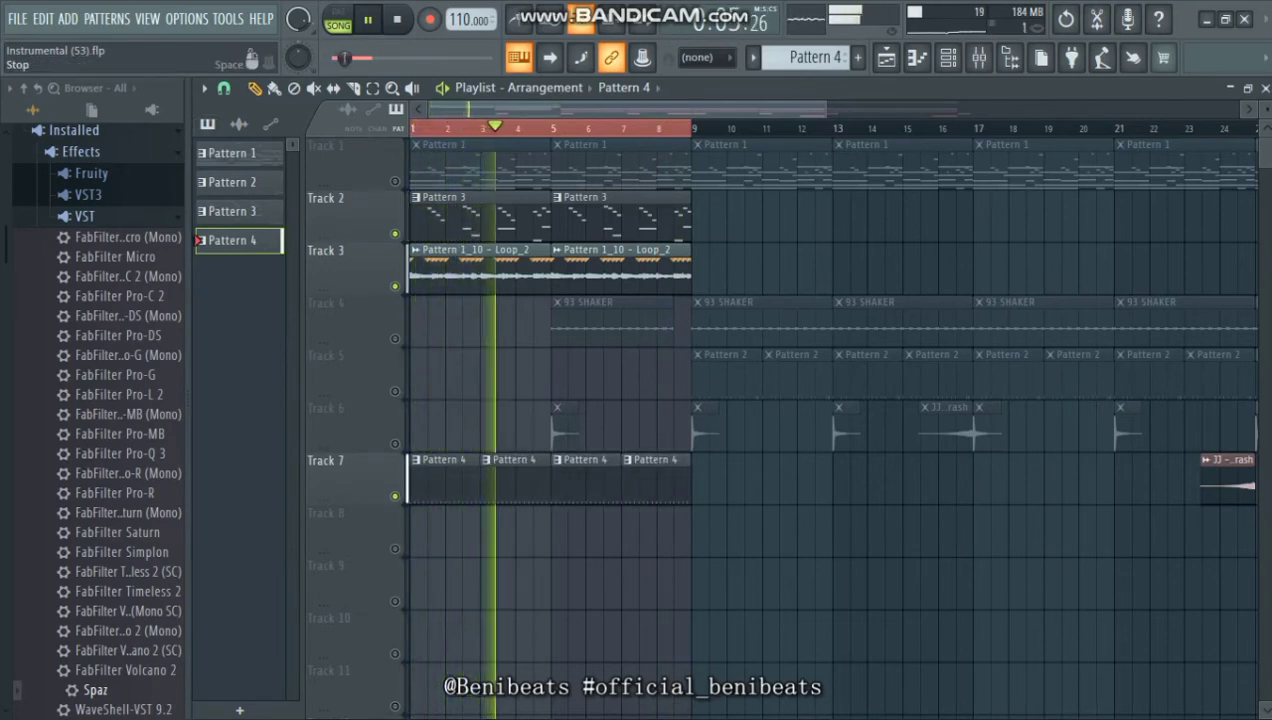
Save the project and review the patterns' steps with the channel rack filtered to Unsorted channels.
key(ctrl+s)
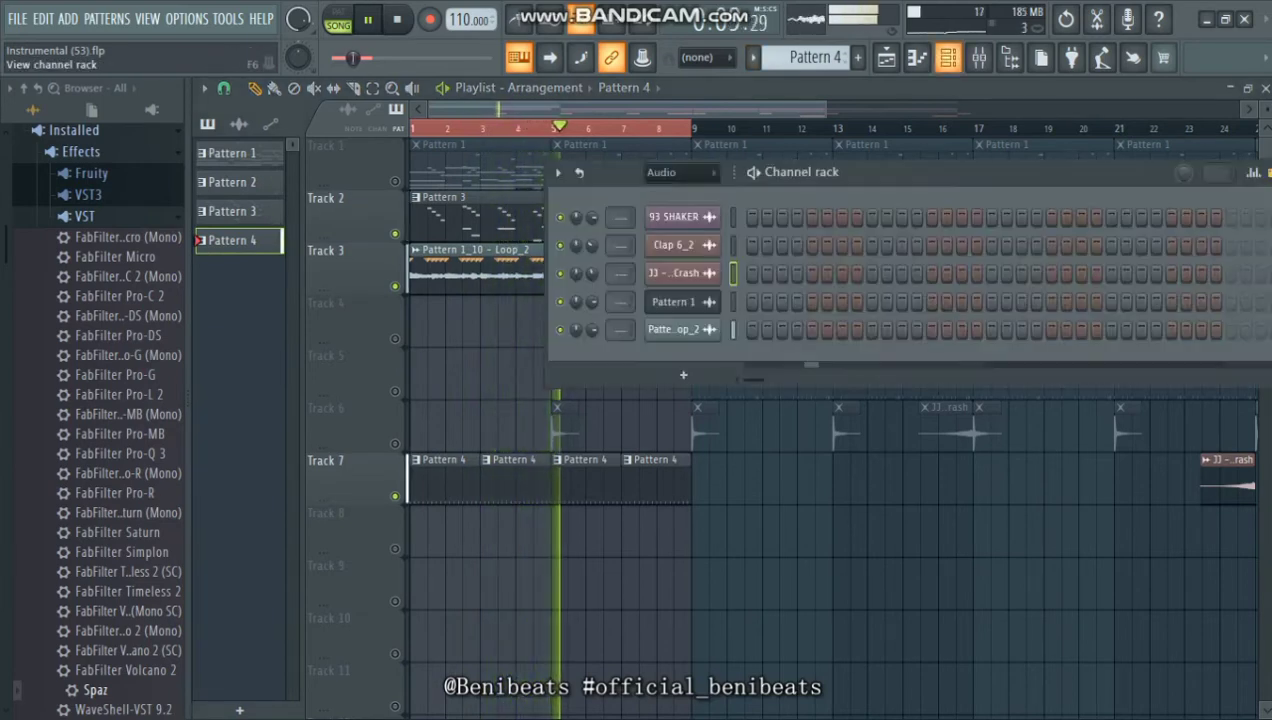
click(948, 57)
click(680, 172)
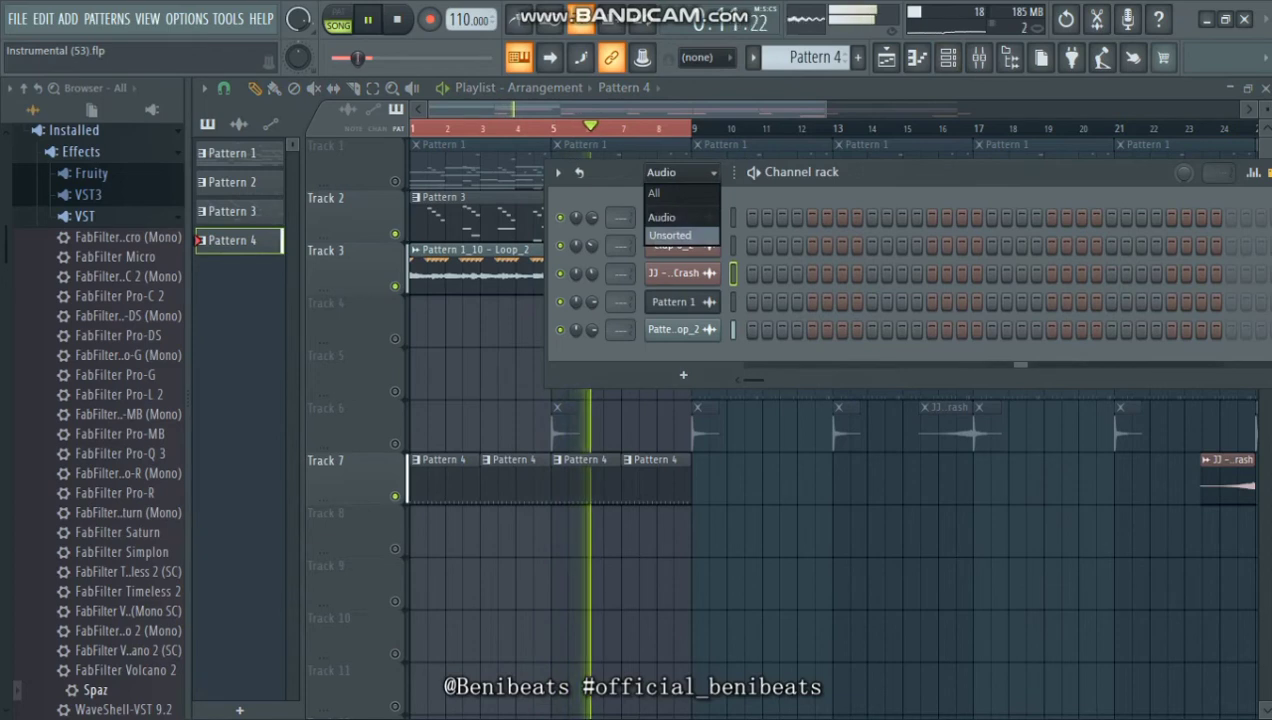
click(678, 235)
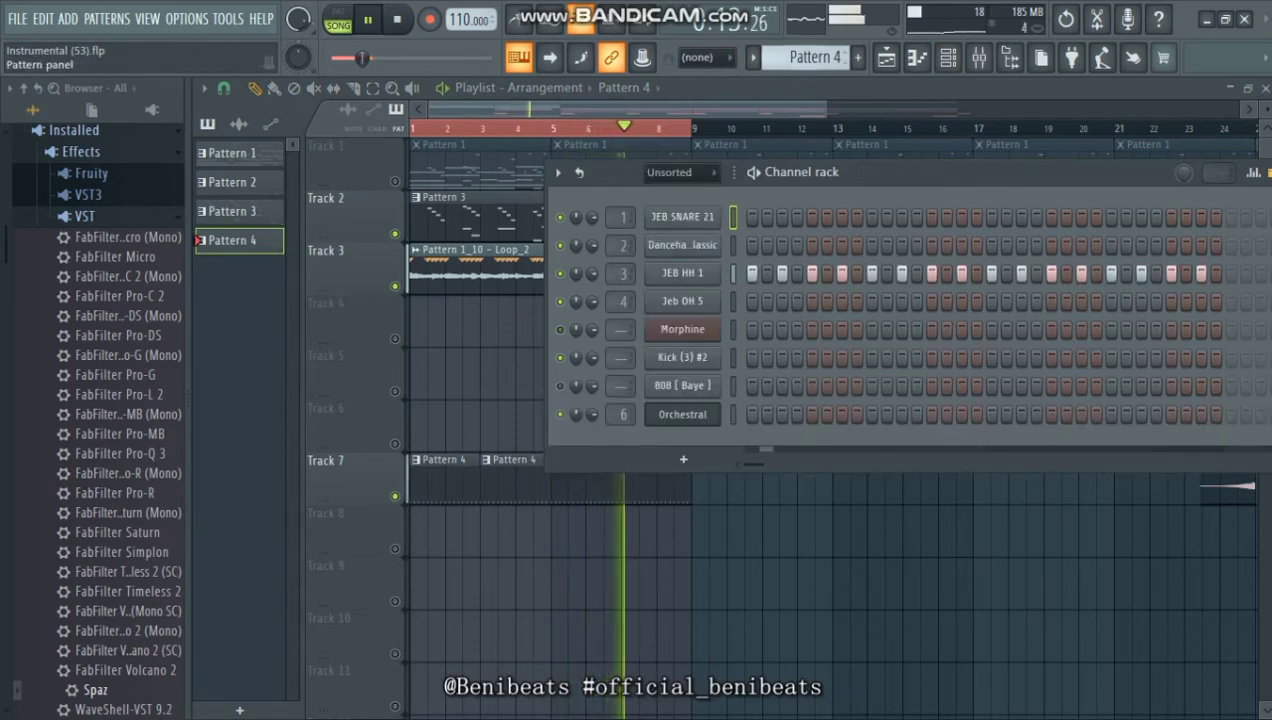
scroll(812, 58, up, 3)
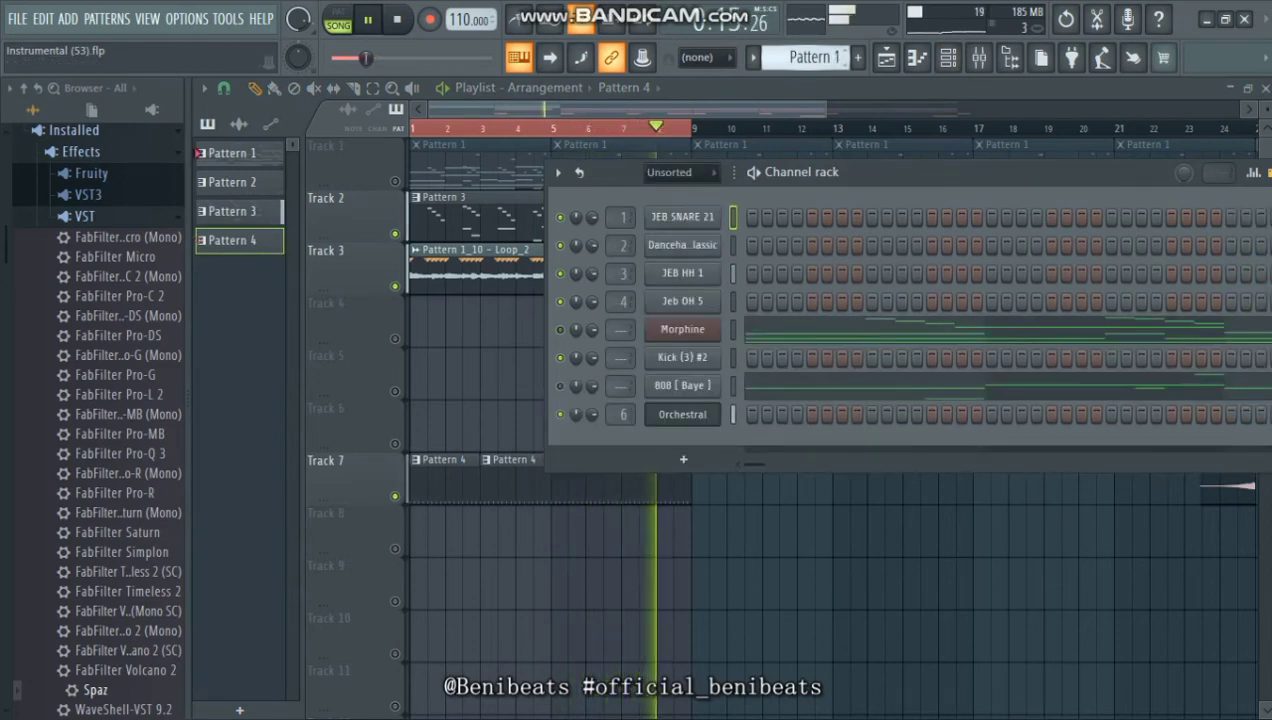
scroll(812, 58, down, 1)
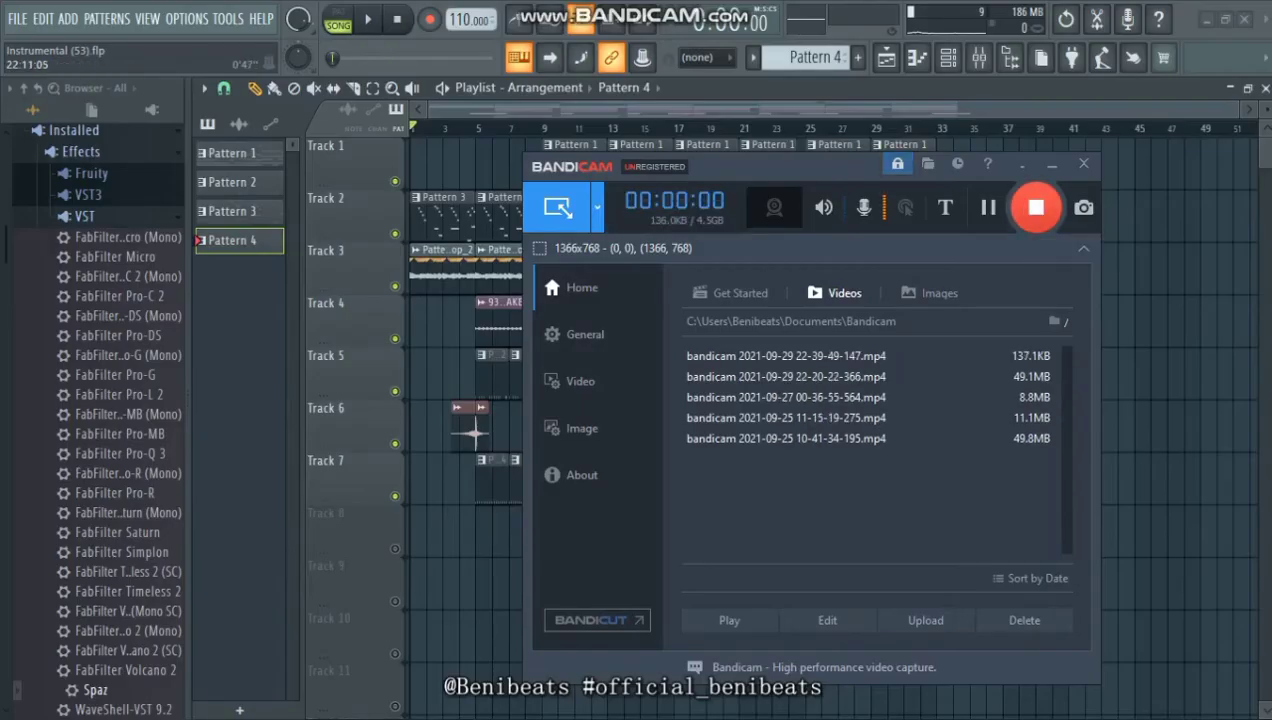
click(1052, 165)
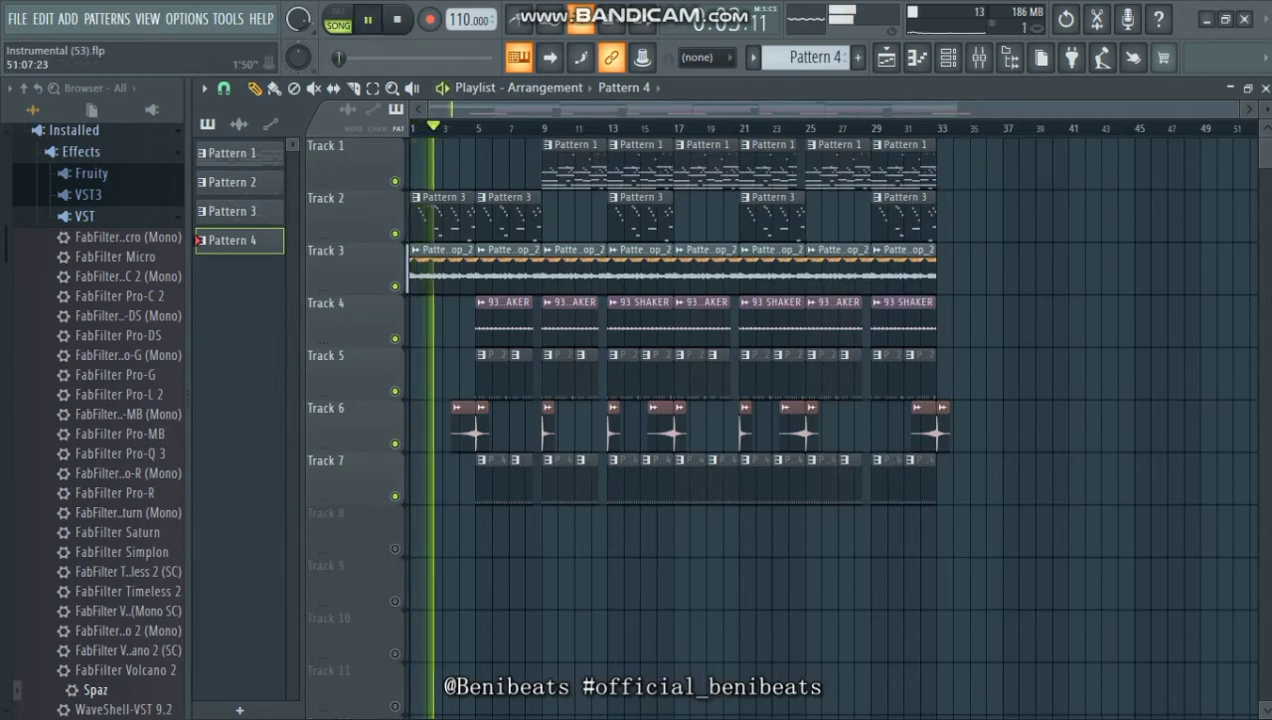
drag(1237, 109, 1124, 109)
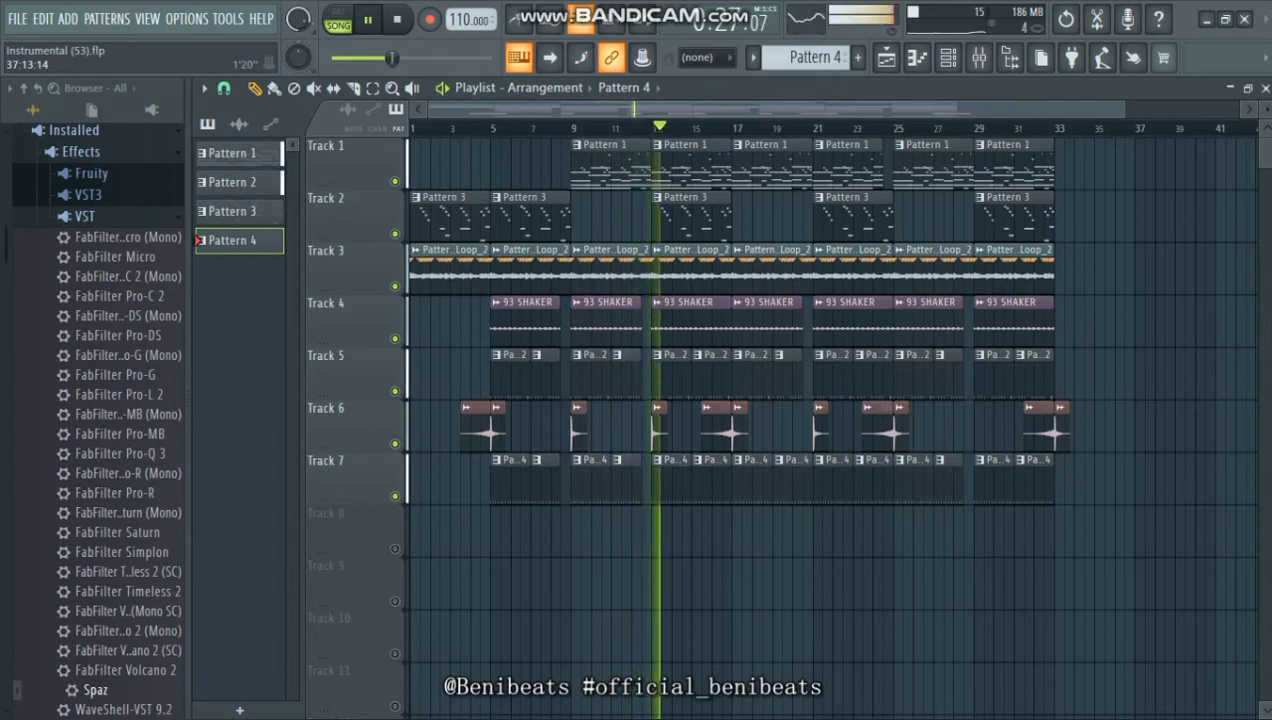
drag(1123, 109, 1237, 109)
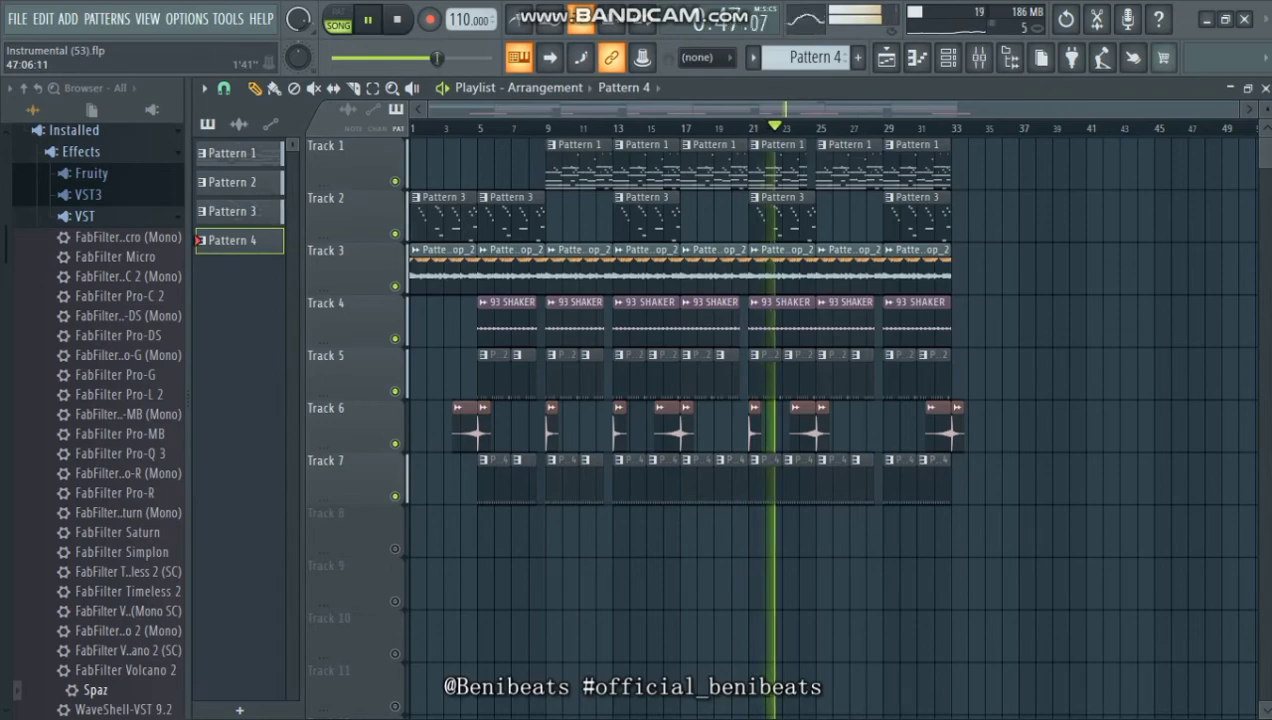
mouse_move(1238, 109)
mouse_down()
mouse_move(1010, 109)
mouse_move(1236, 109)
mouse_up()
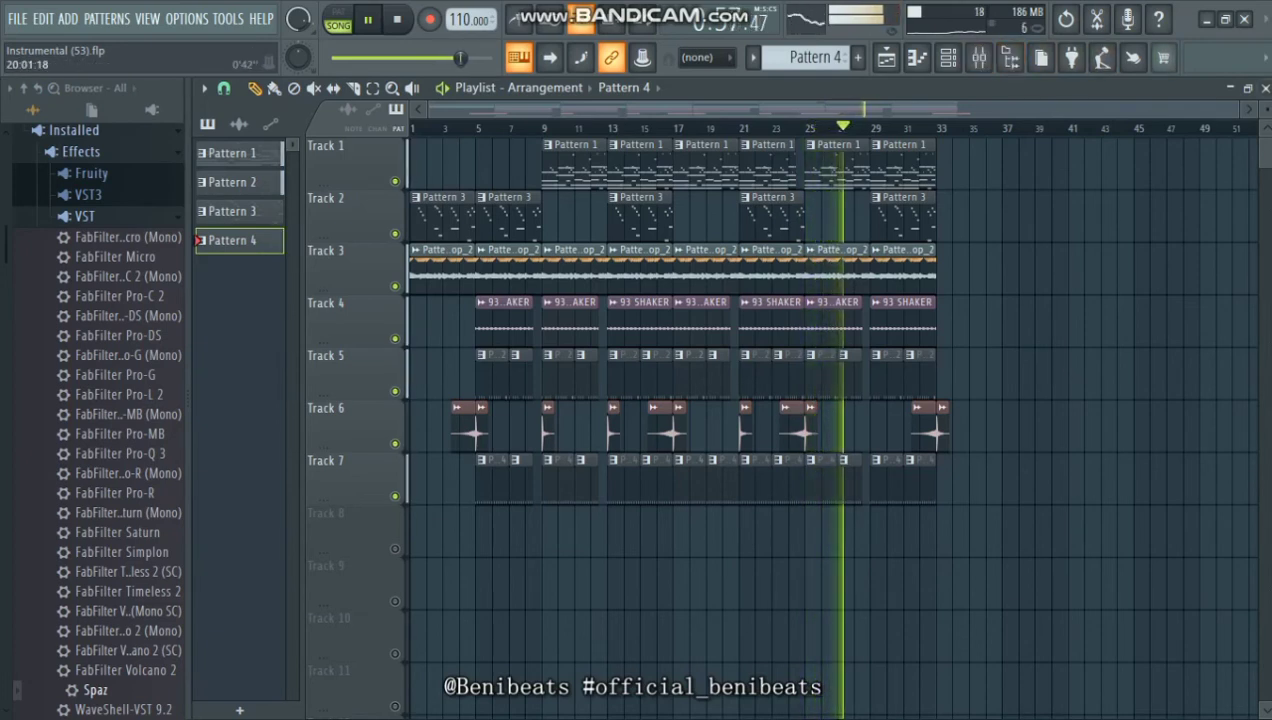
Open Pattern 4's JEB HH 1 notes and add an extra C5 hit between the last two hits of bar 1.
drag(1239, 109, 757, 109)
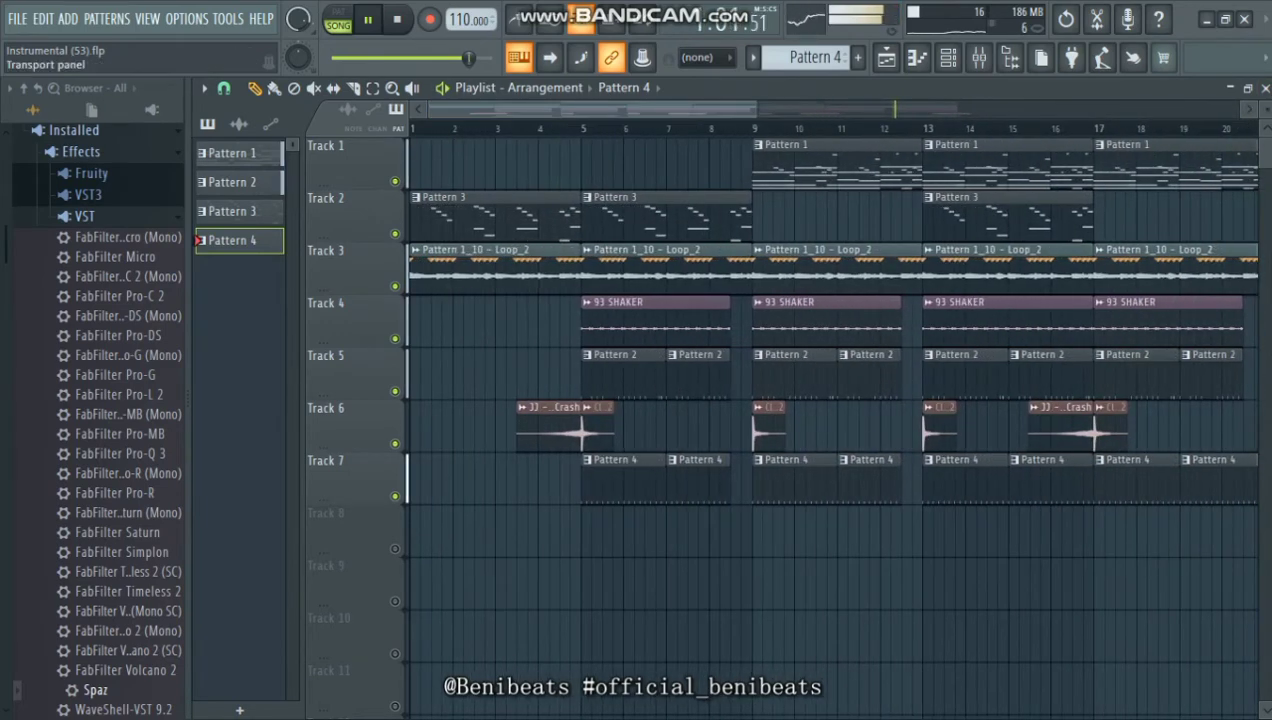
double_click(644, 470)
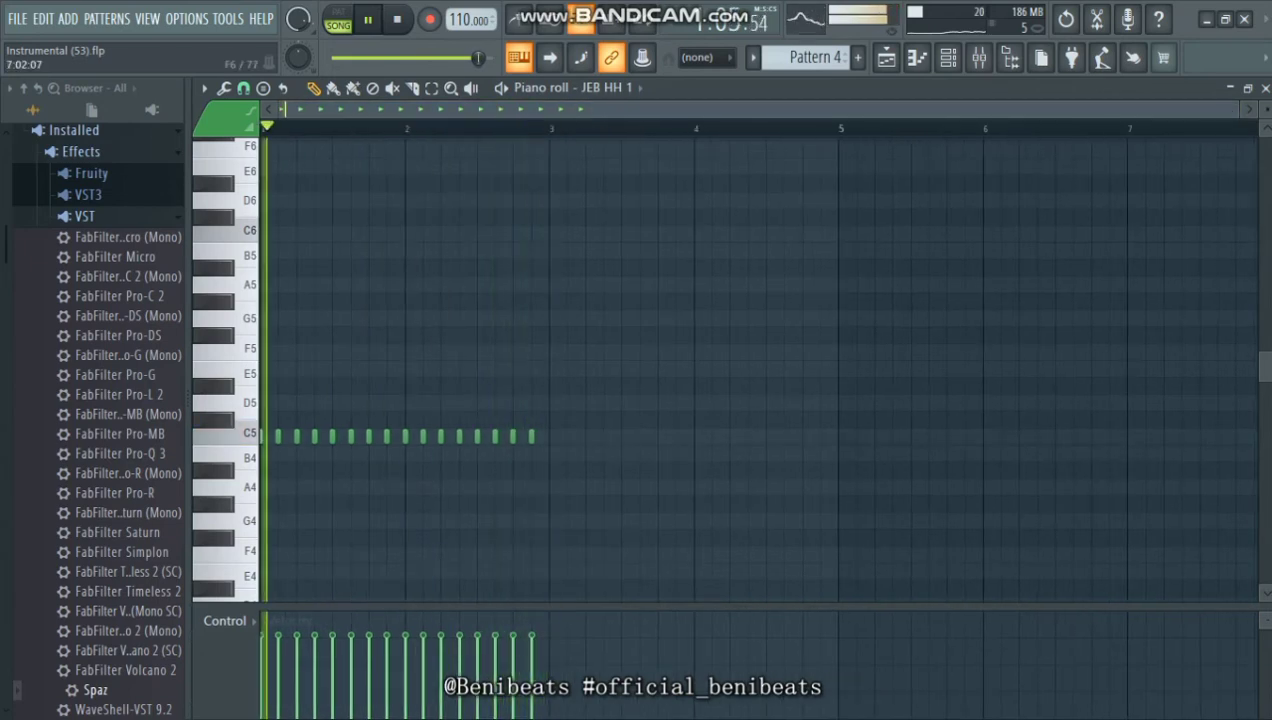
drag(1239, 109, 837, 109)
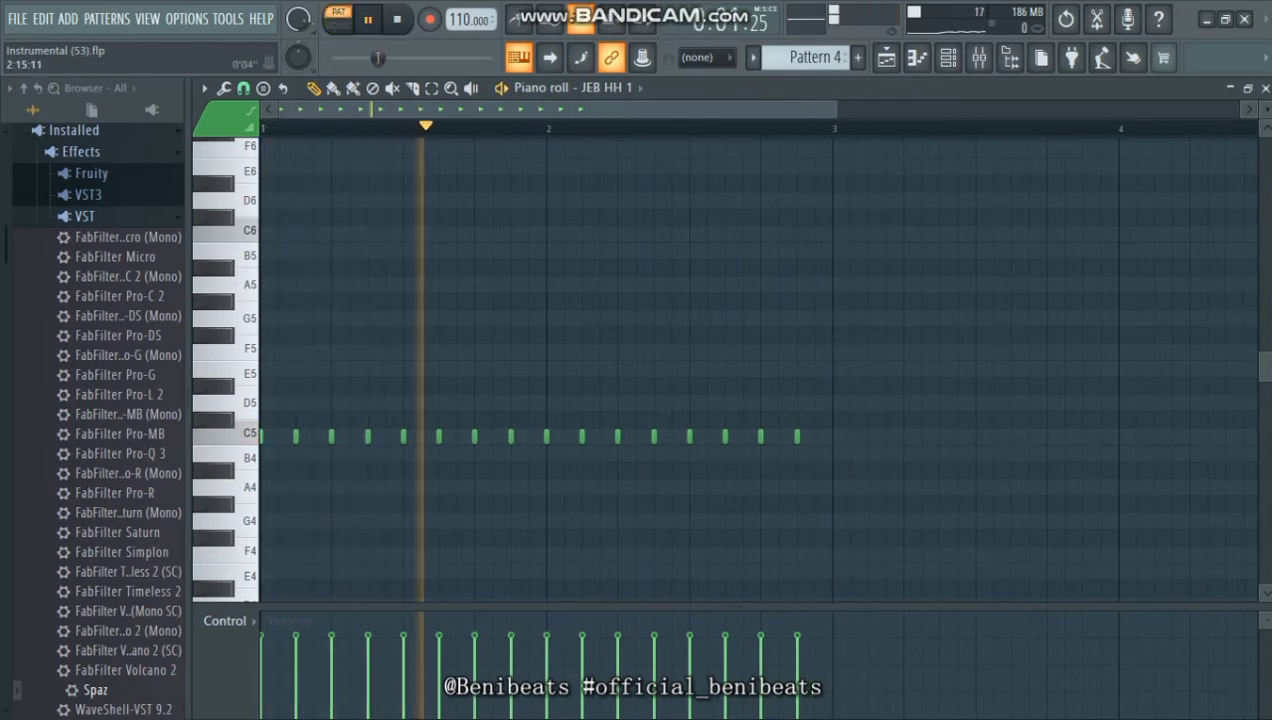
drag(837, 109, 762, 109)
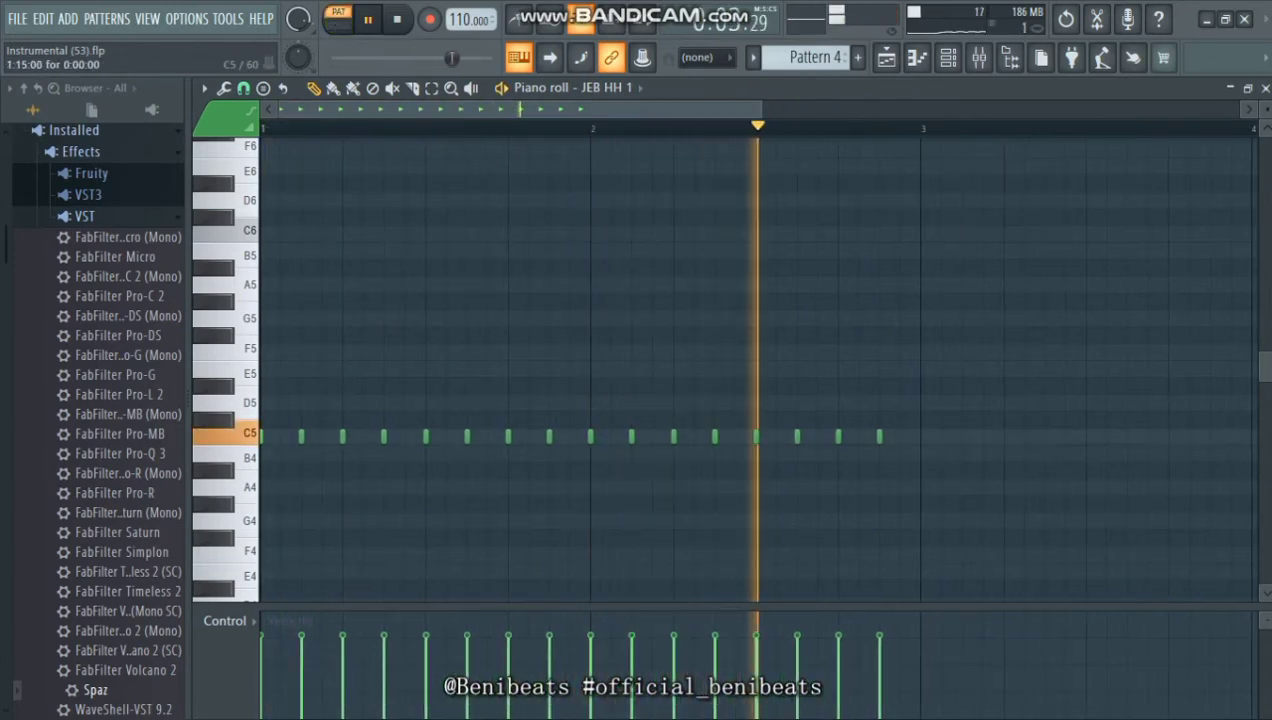
right_click(548, 436)
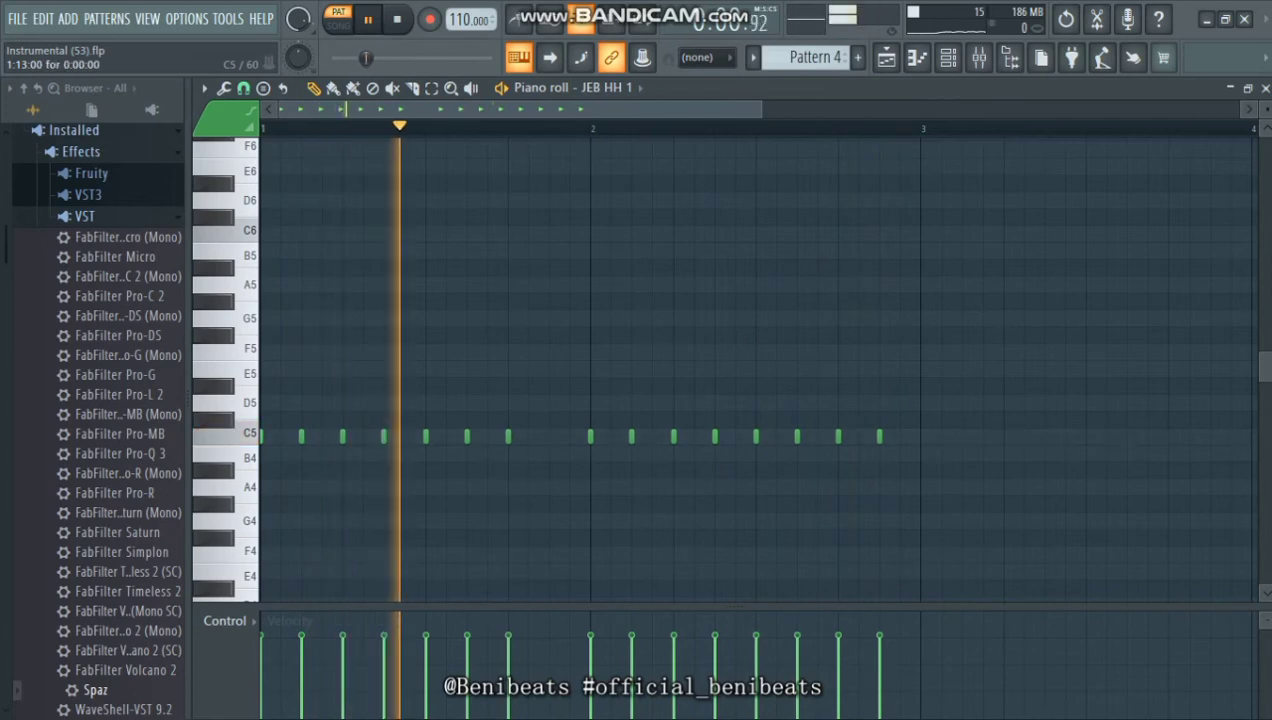
drag(509, 436, 530, 436)
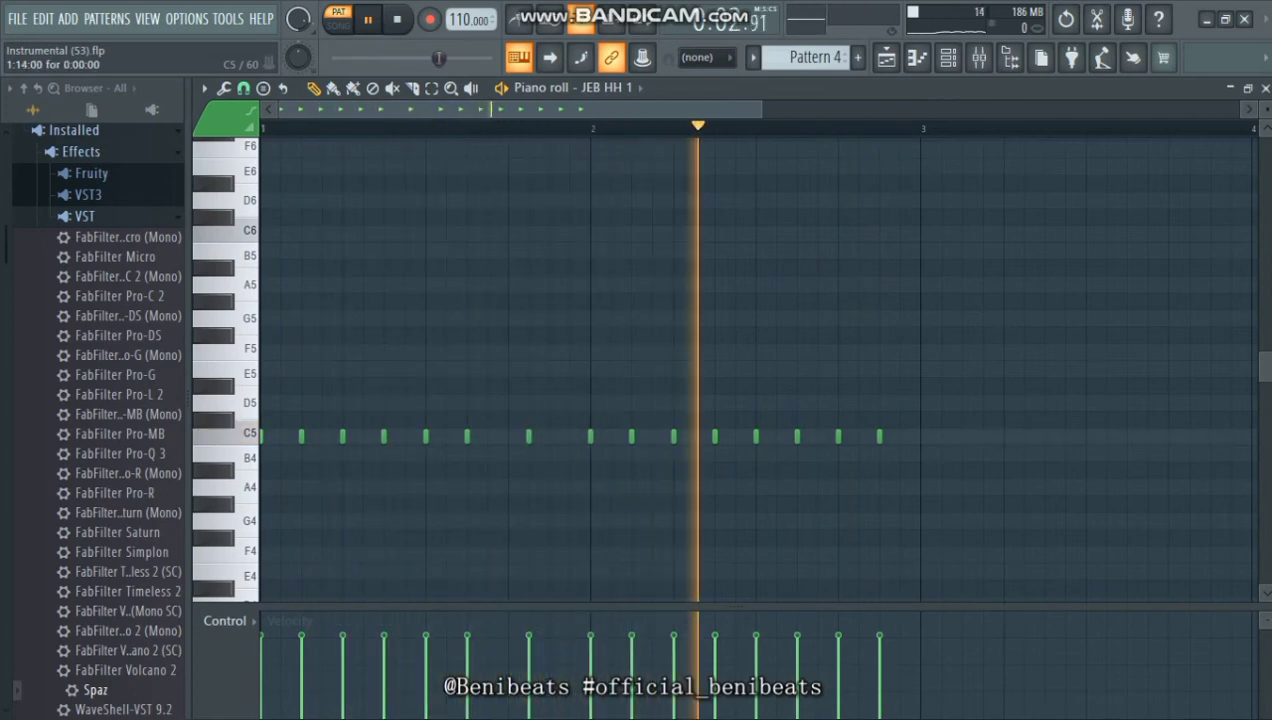
click(509, 436)
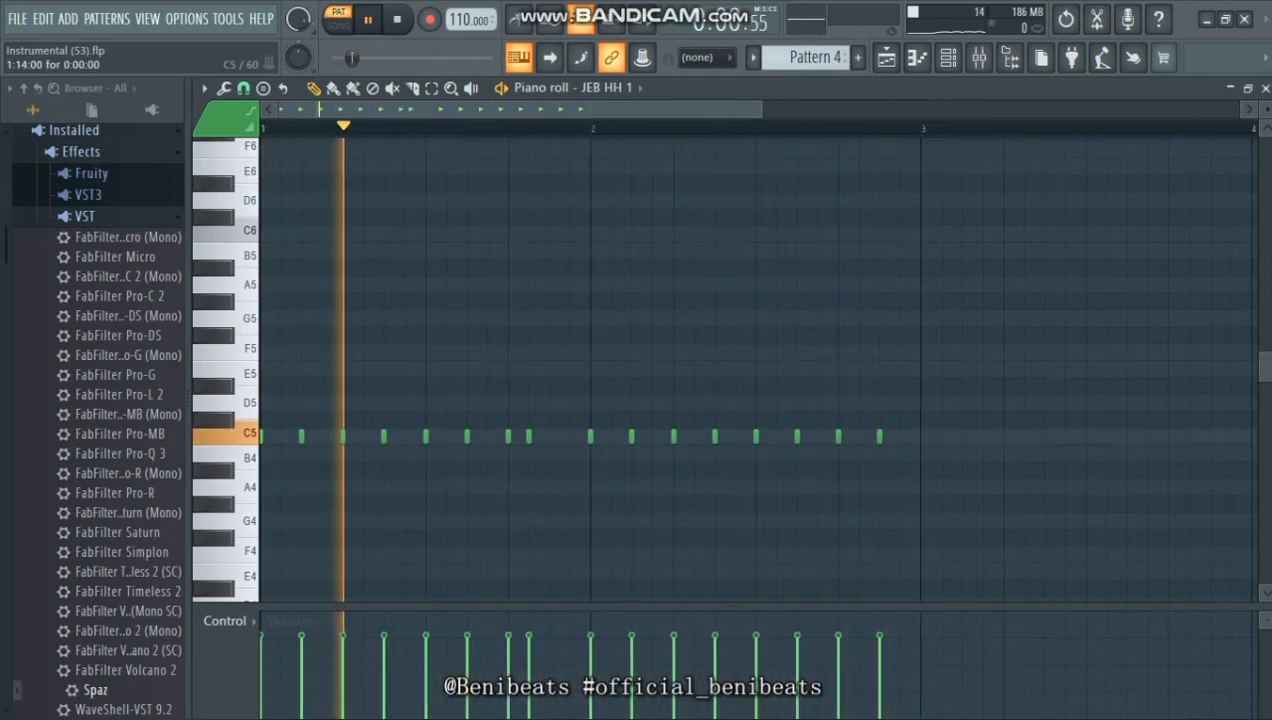
click(550, 436)
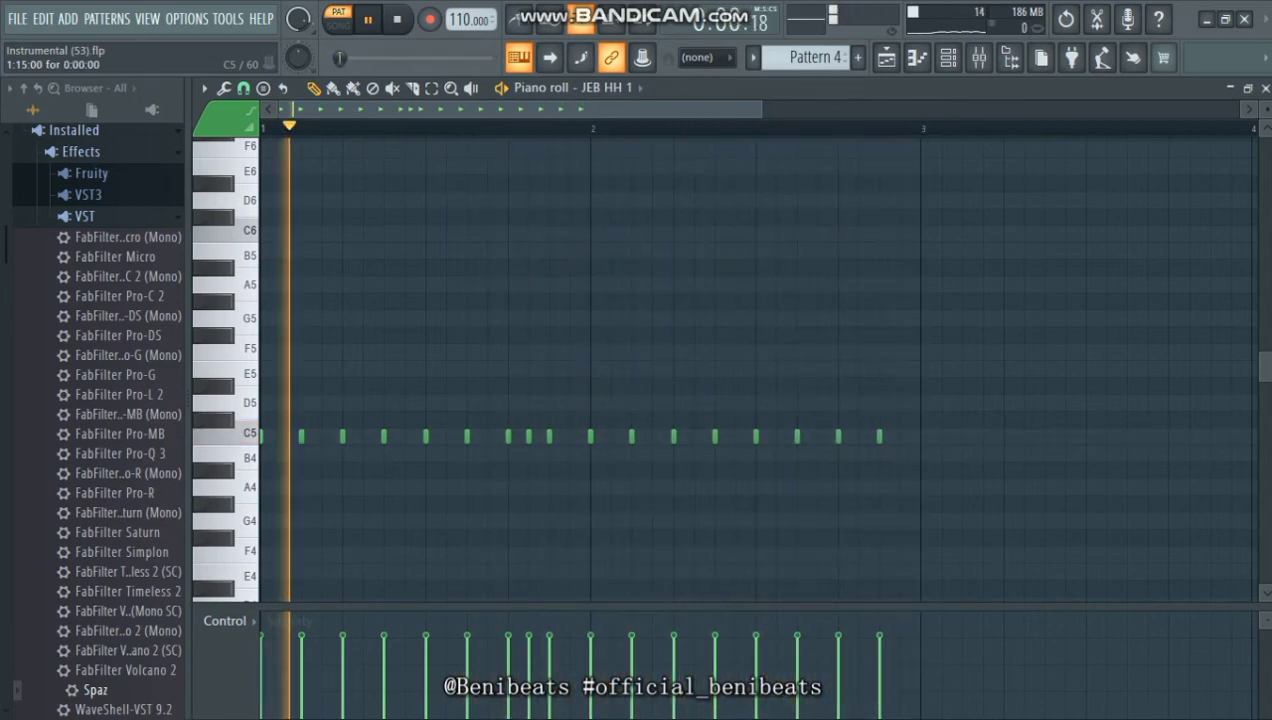
Lengthen the last C5 hit of bar 1 to two steps and split it into a four-note roll with the arpeggiator.
drag(553, 436, 591, 436)
ctrl+click(588, 436)
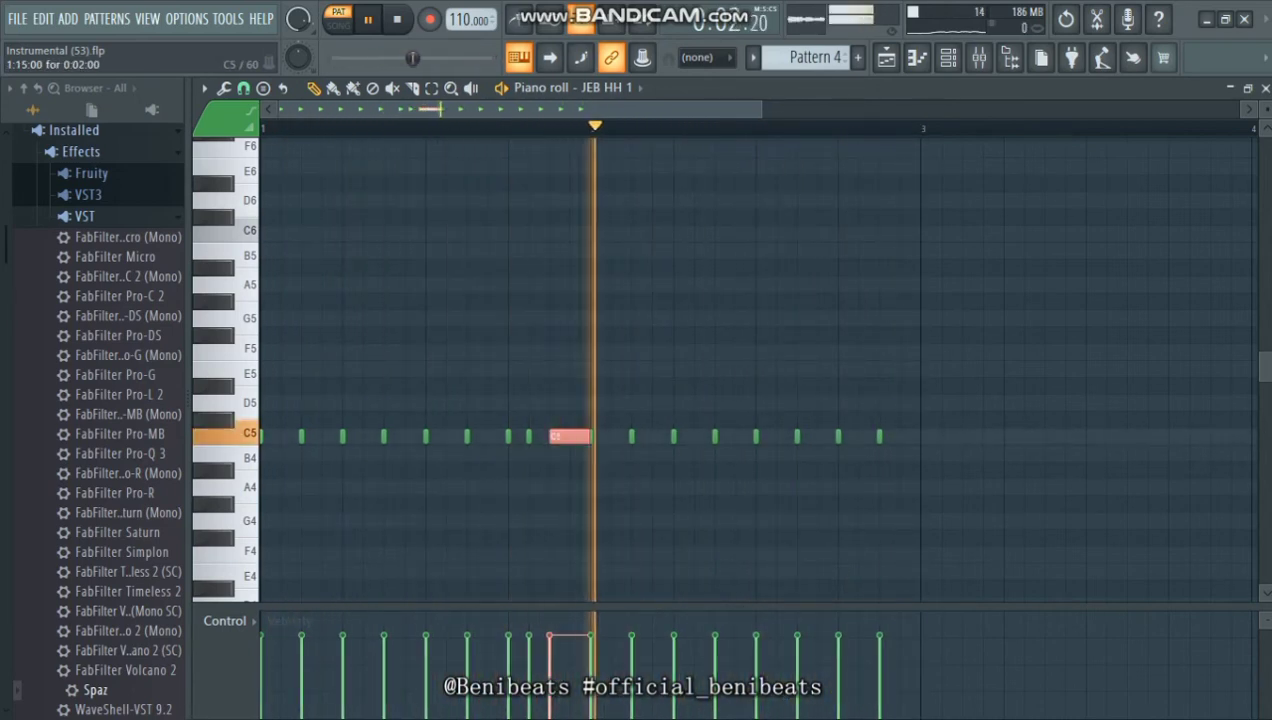
key(alt+a)
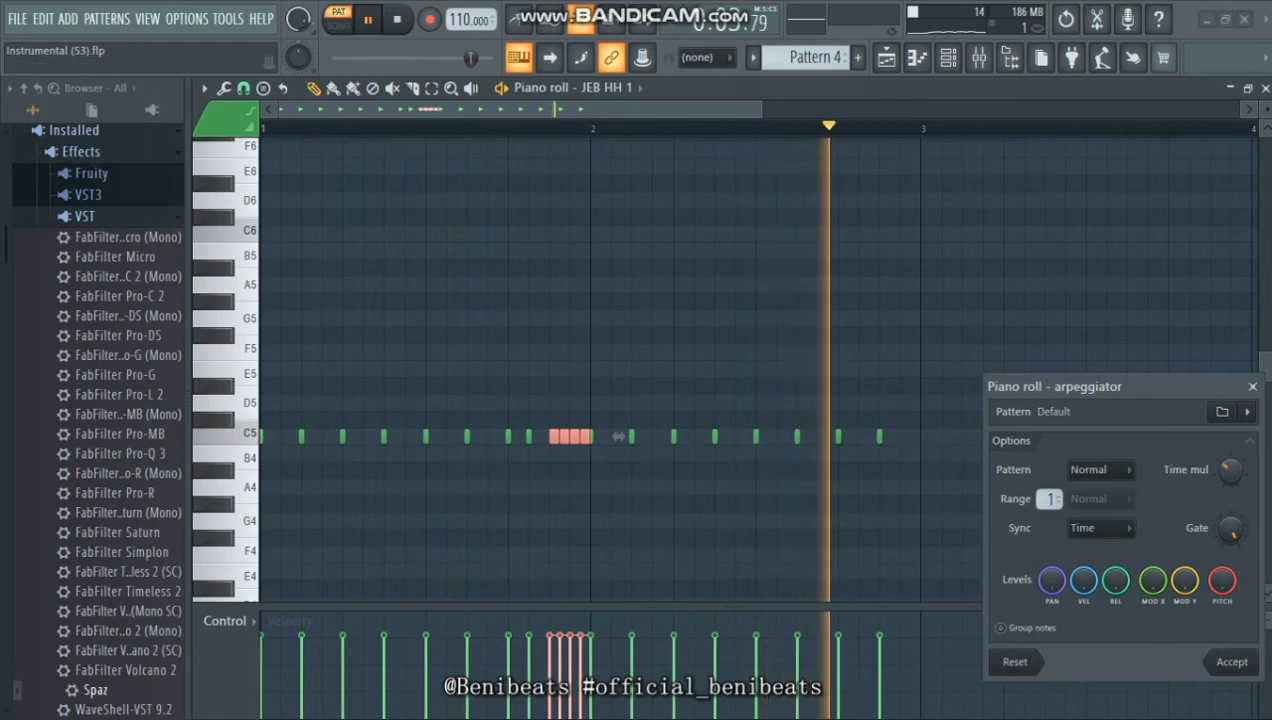
key(Return)
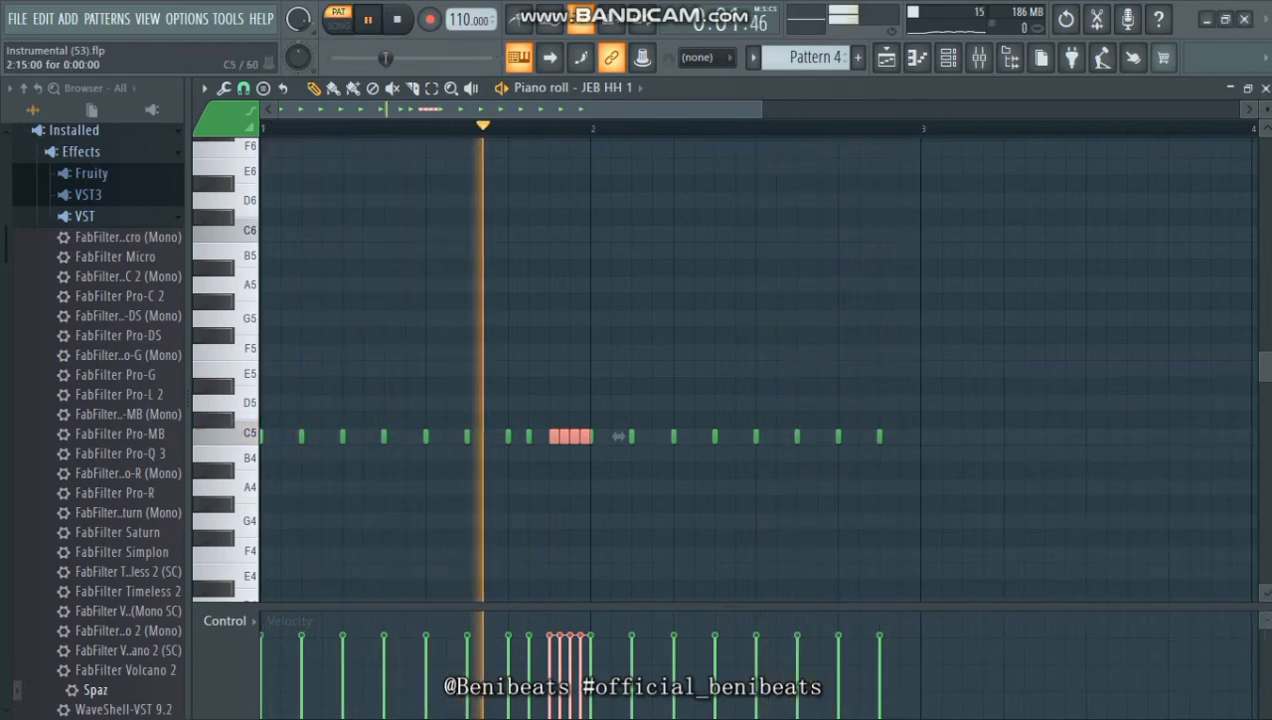
Lengthen bar 2's last C5 hit to one step, arpeggiate it into a four-note roll, and replace the preceding hit with a copy of the roll.
click(889, 436)
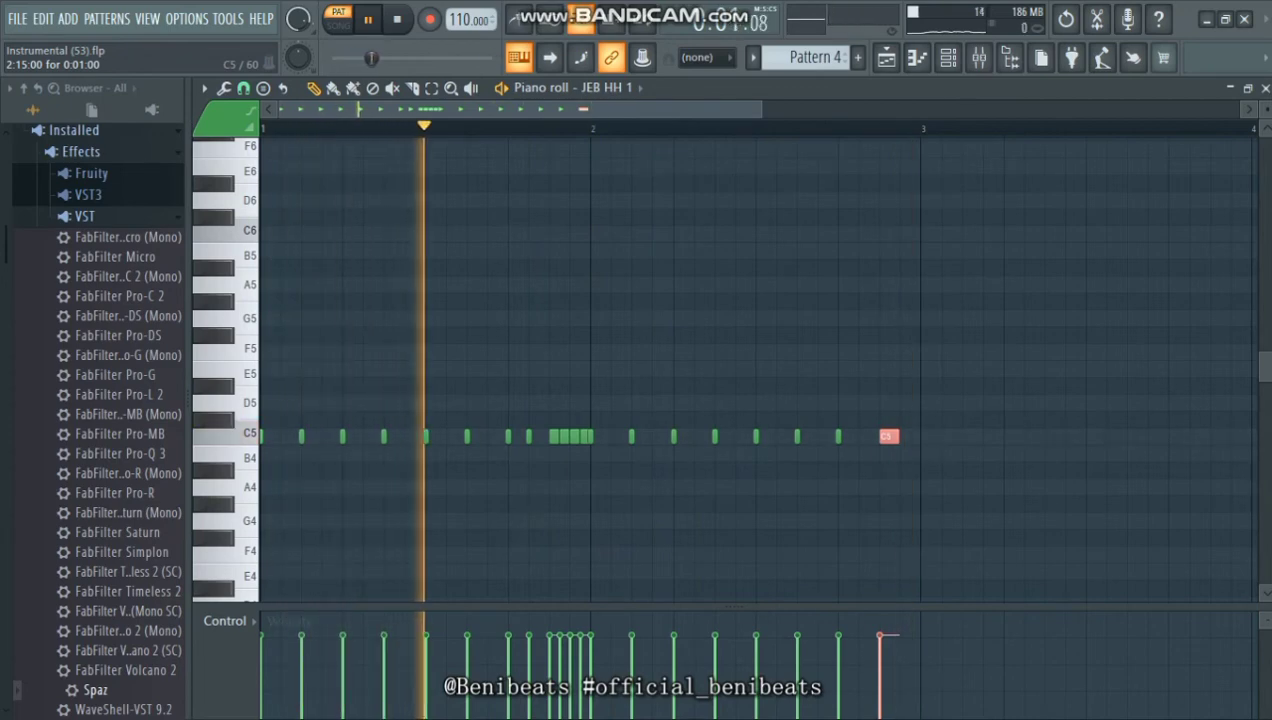
key(alt+a)
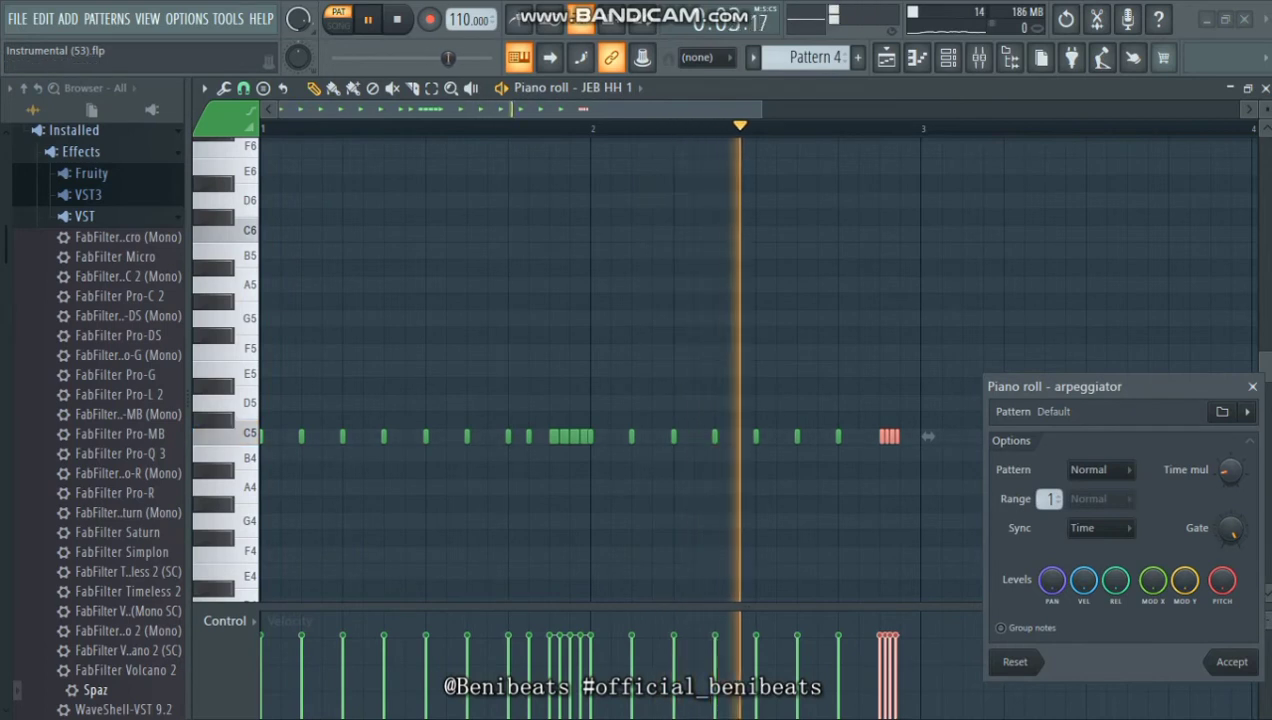
click(1232, 662)
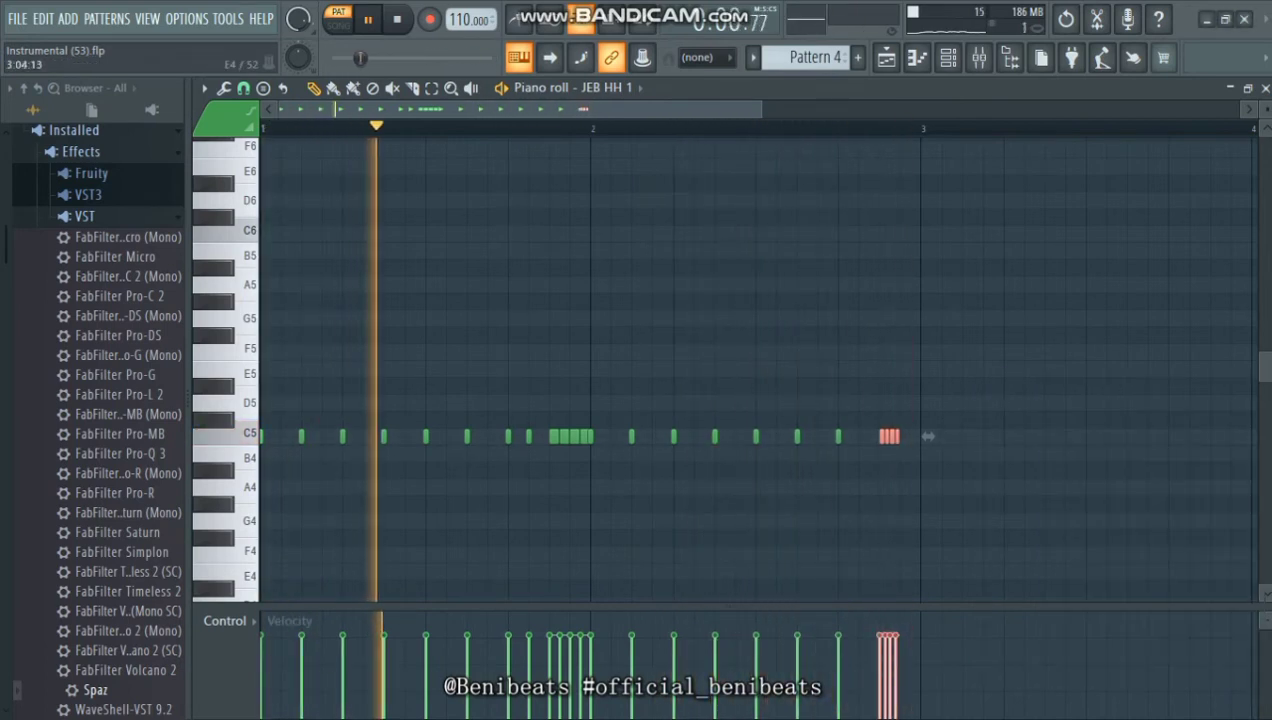
right_click(839, 437)
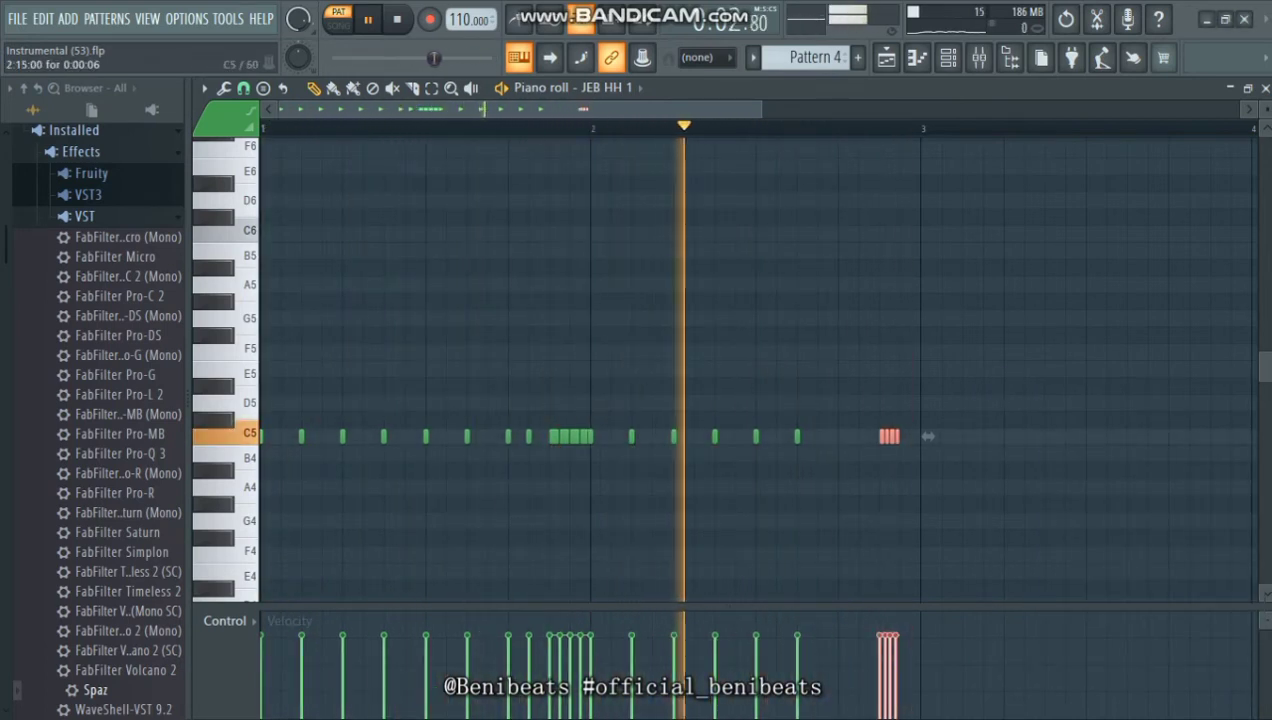
shift+drag(891, 437, 850, 437)
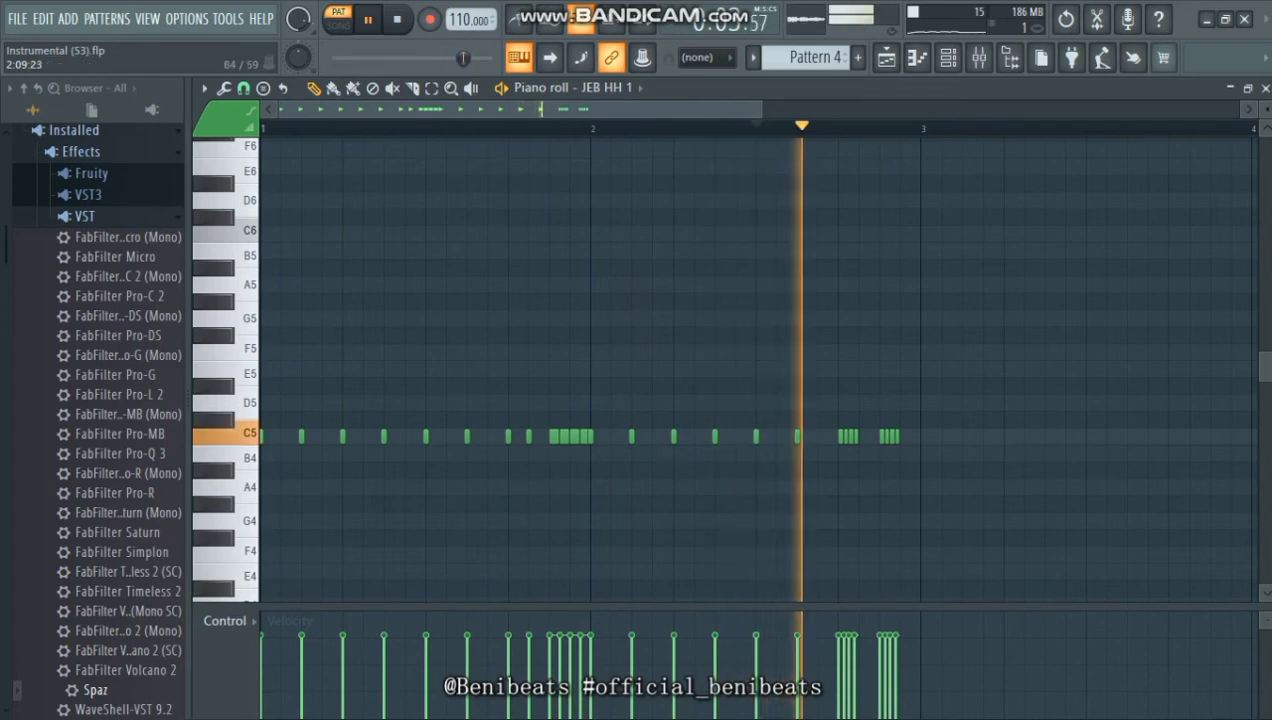
Add a descending B4, A#4, A4 run after bar 2's third beat and B4 hits at steps 10 and 12 of bar 1, then close the piano roll.
drag(762, 503, 797, 469)
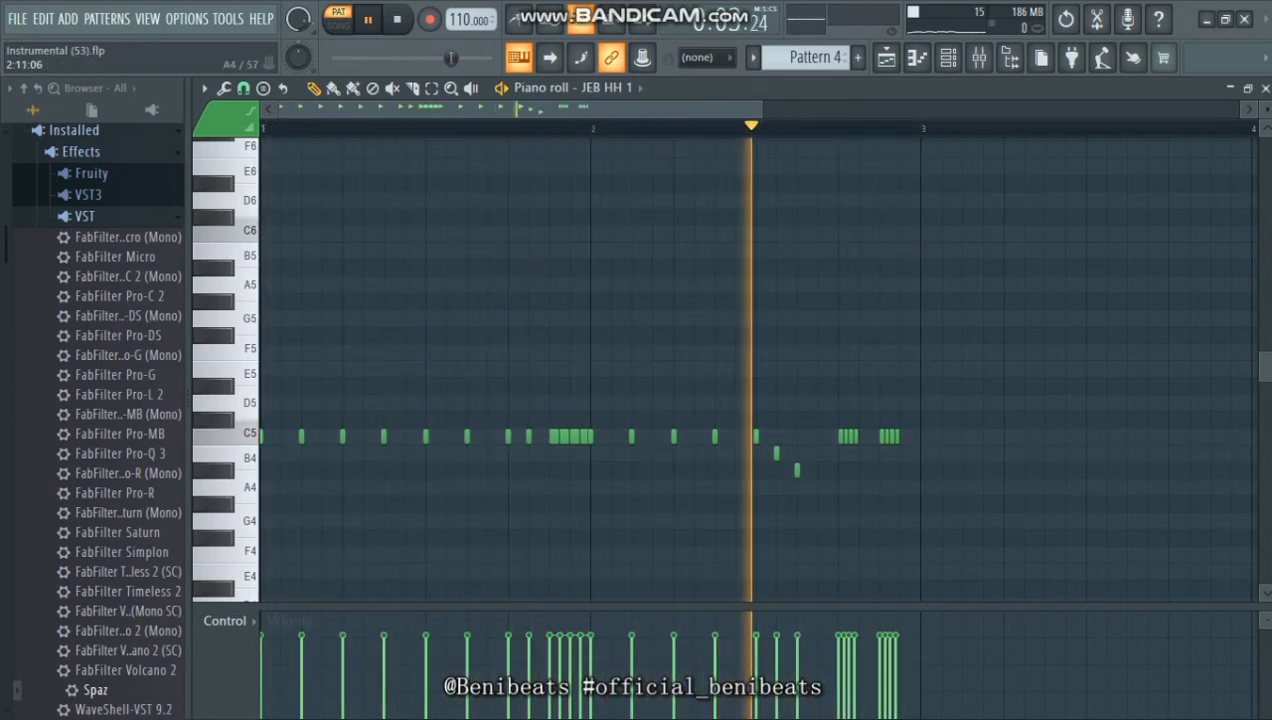
click(817, 487)
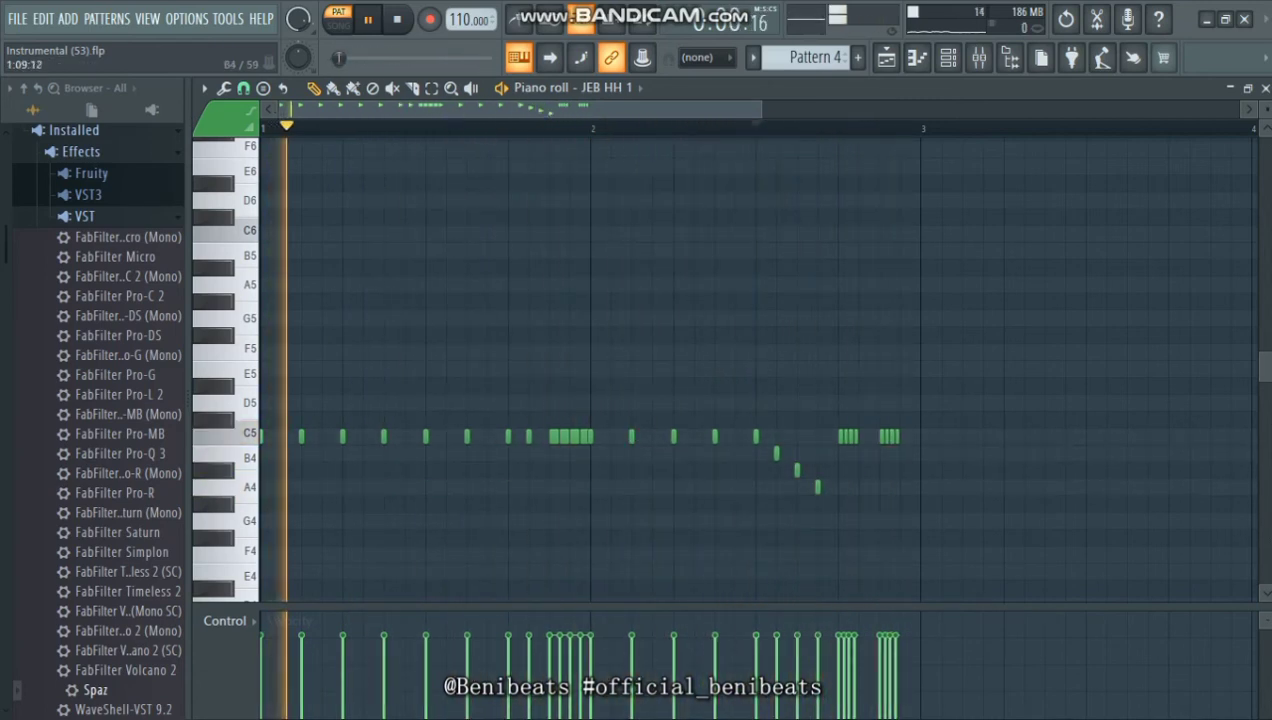
click(446, 454)
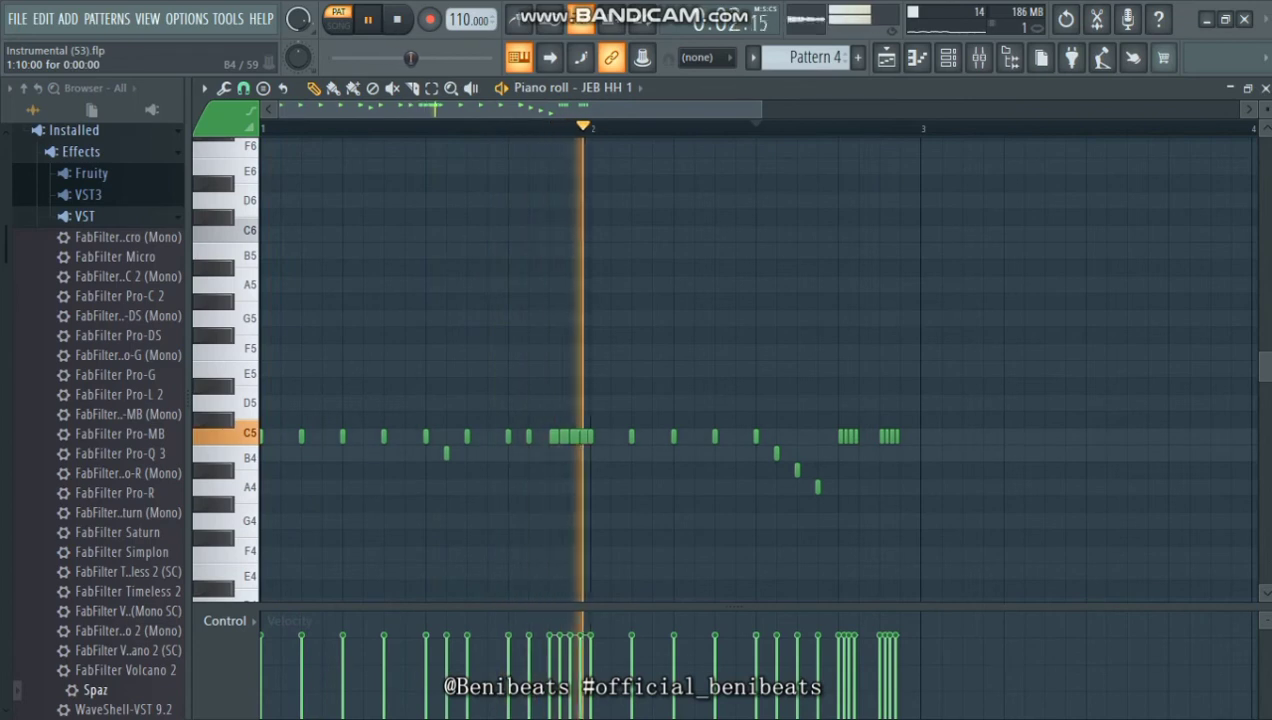
click(488, 454)
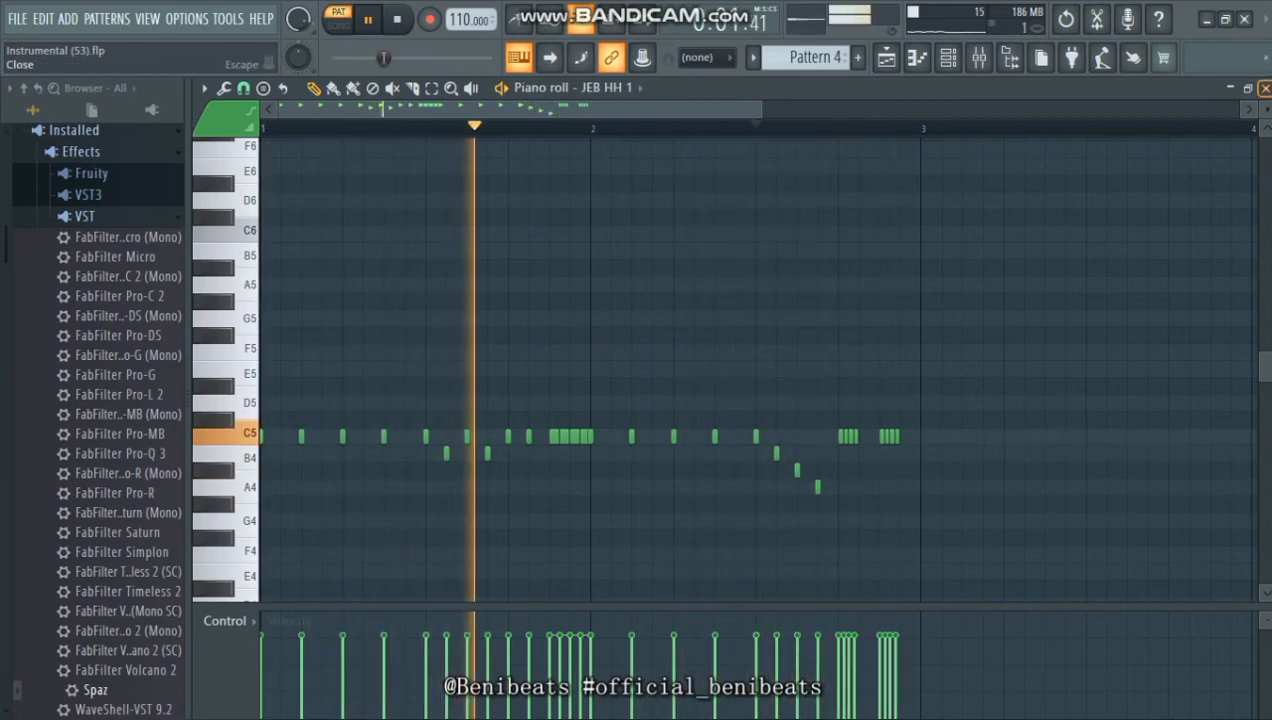
click(1265, 89)
Stop the song playback and inspect the playlist arrangement from the intro through bar 12.
drag(755, 109, 807, 109)
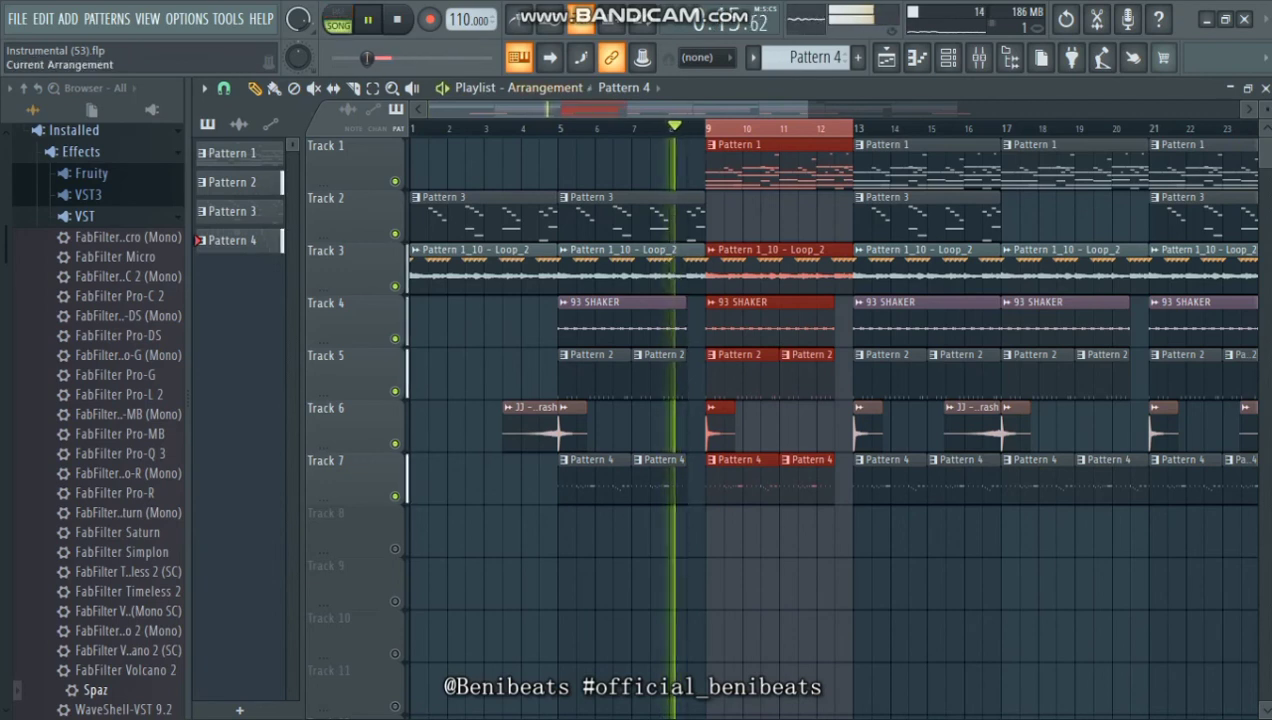
click(547, 88)
key(space)
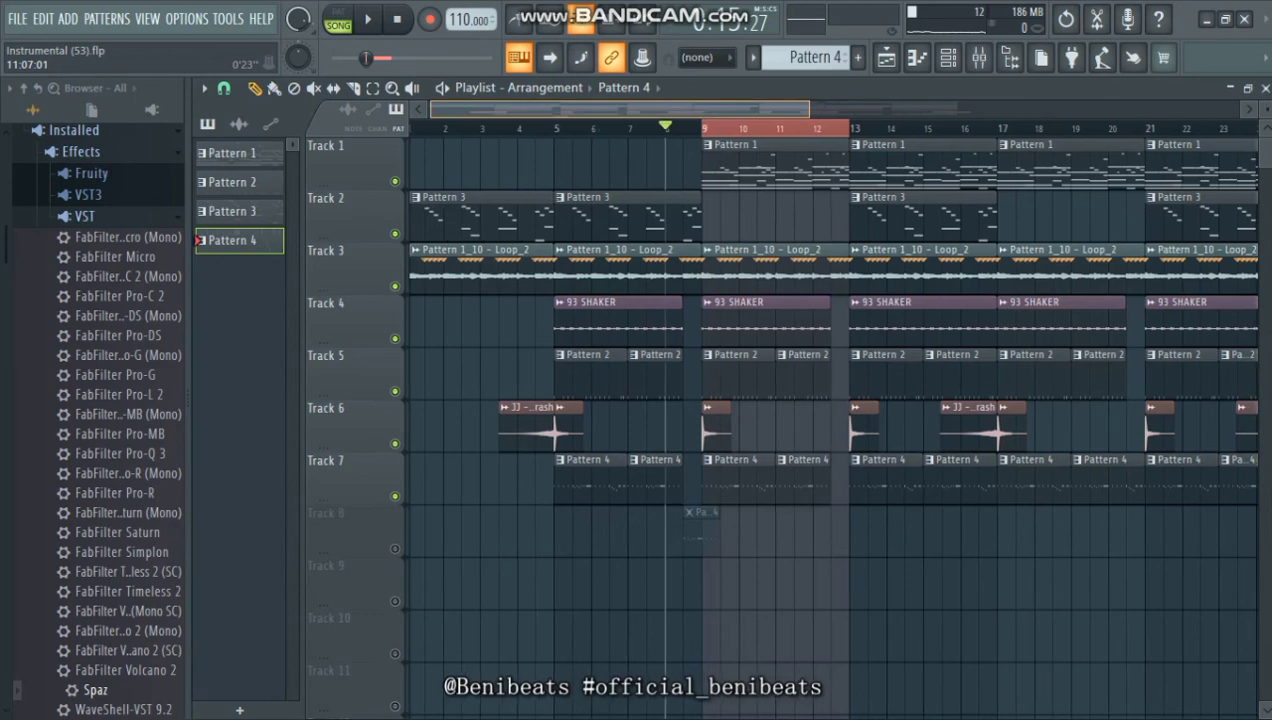
scroll(690, 520, up, 5)
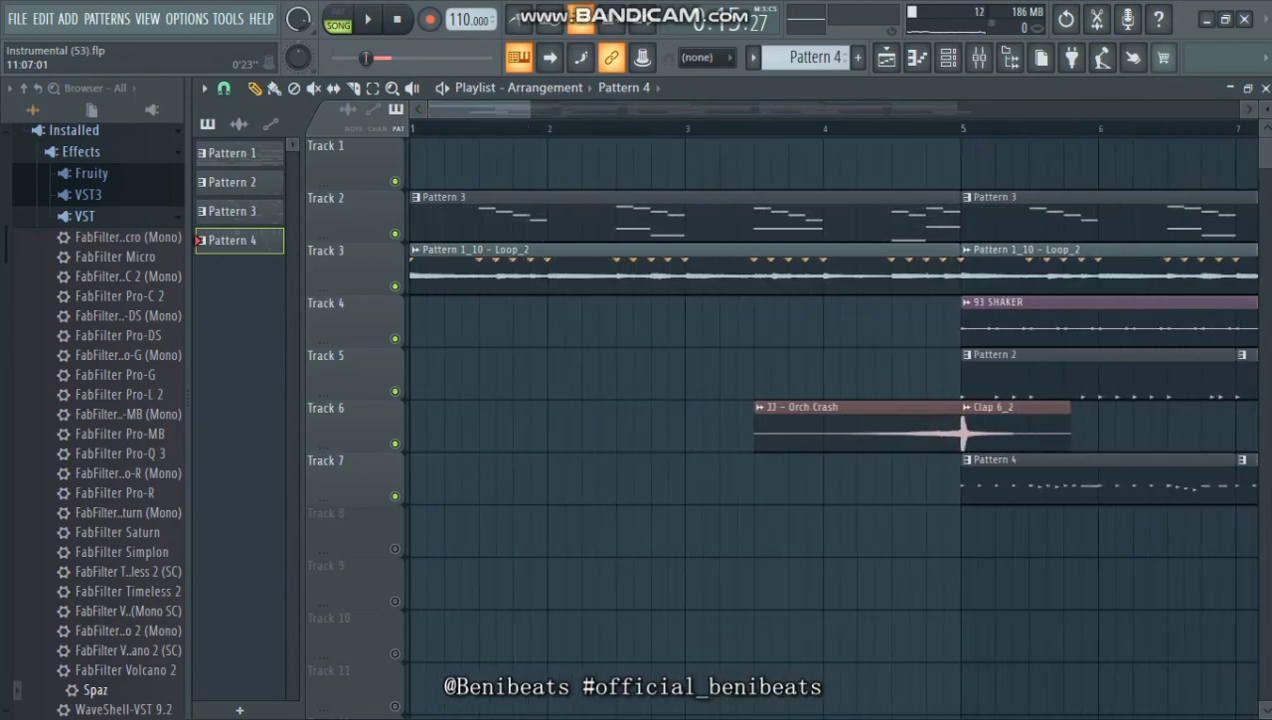
scroll(740, 520, down, 3)
scroll(740, 520, up, 3)
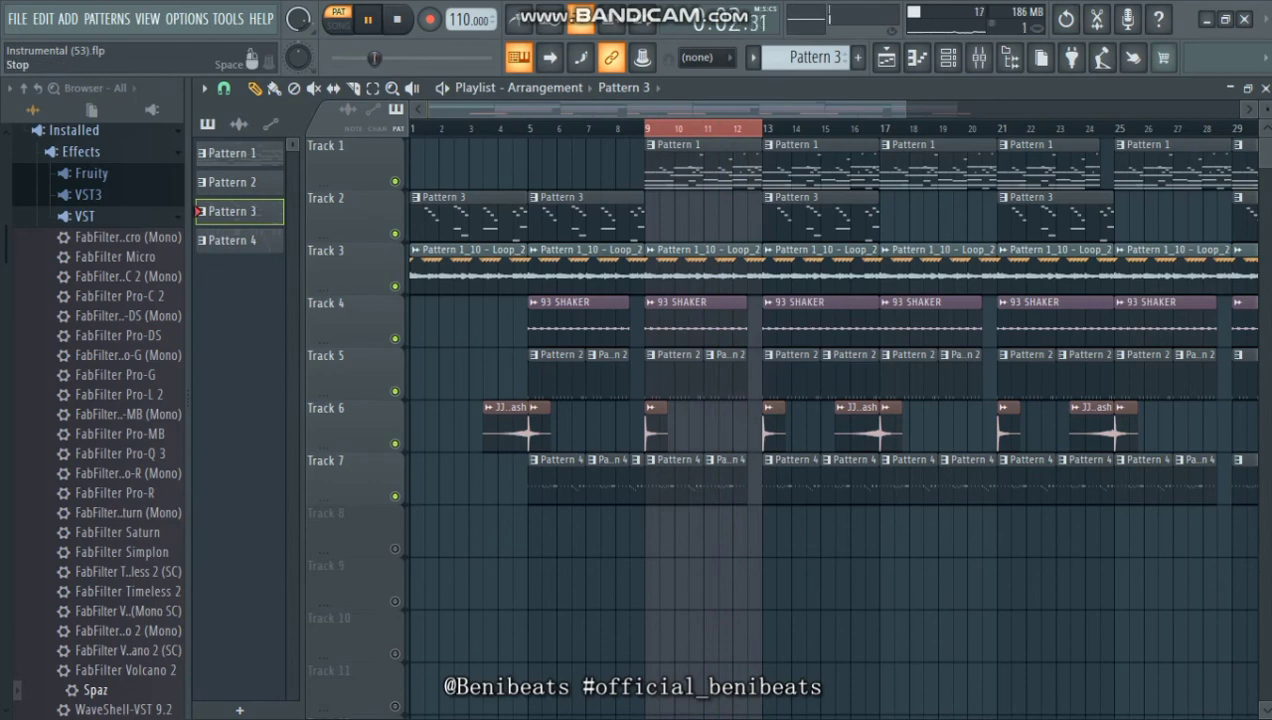
key(super)
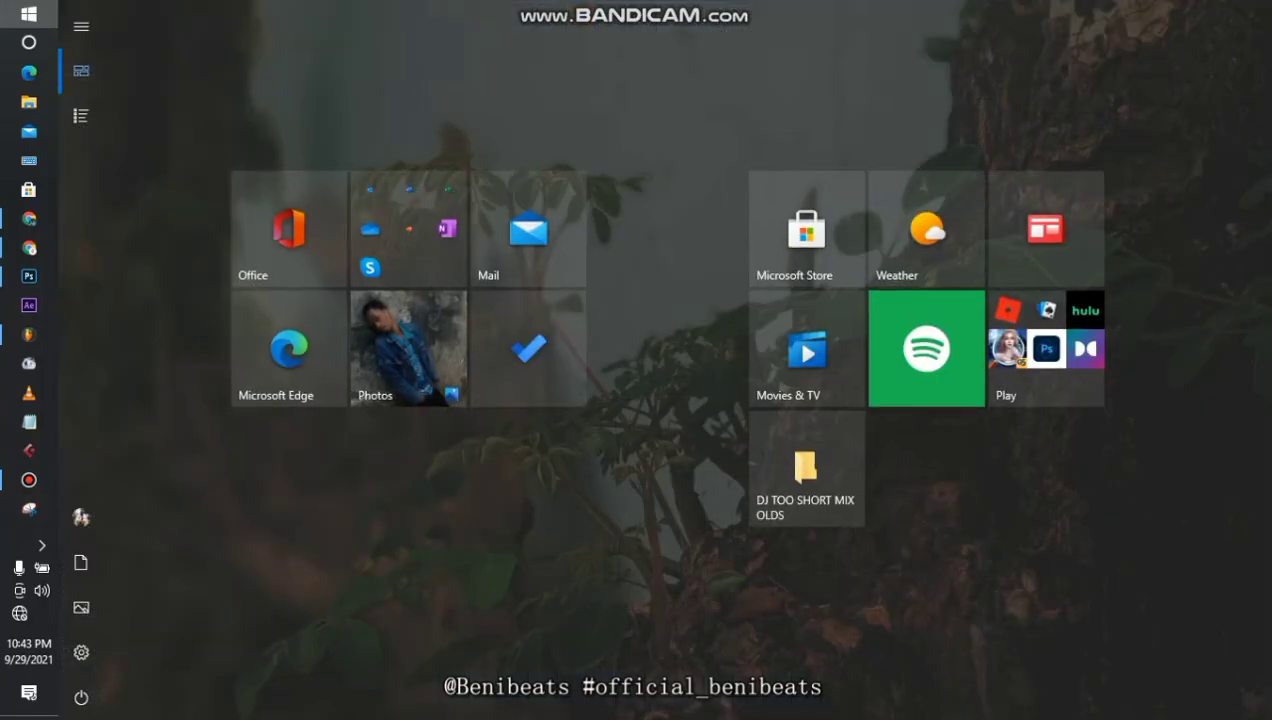